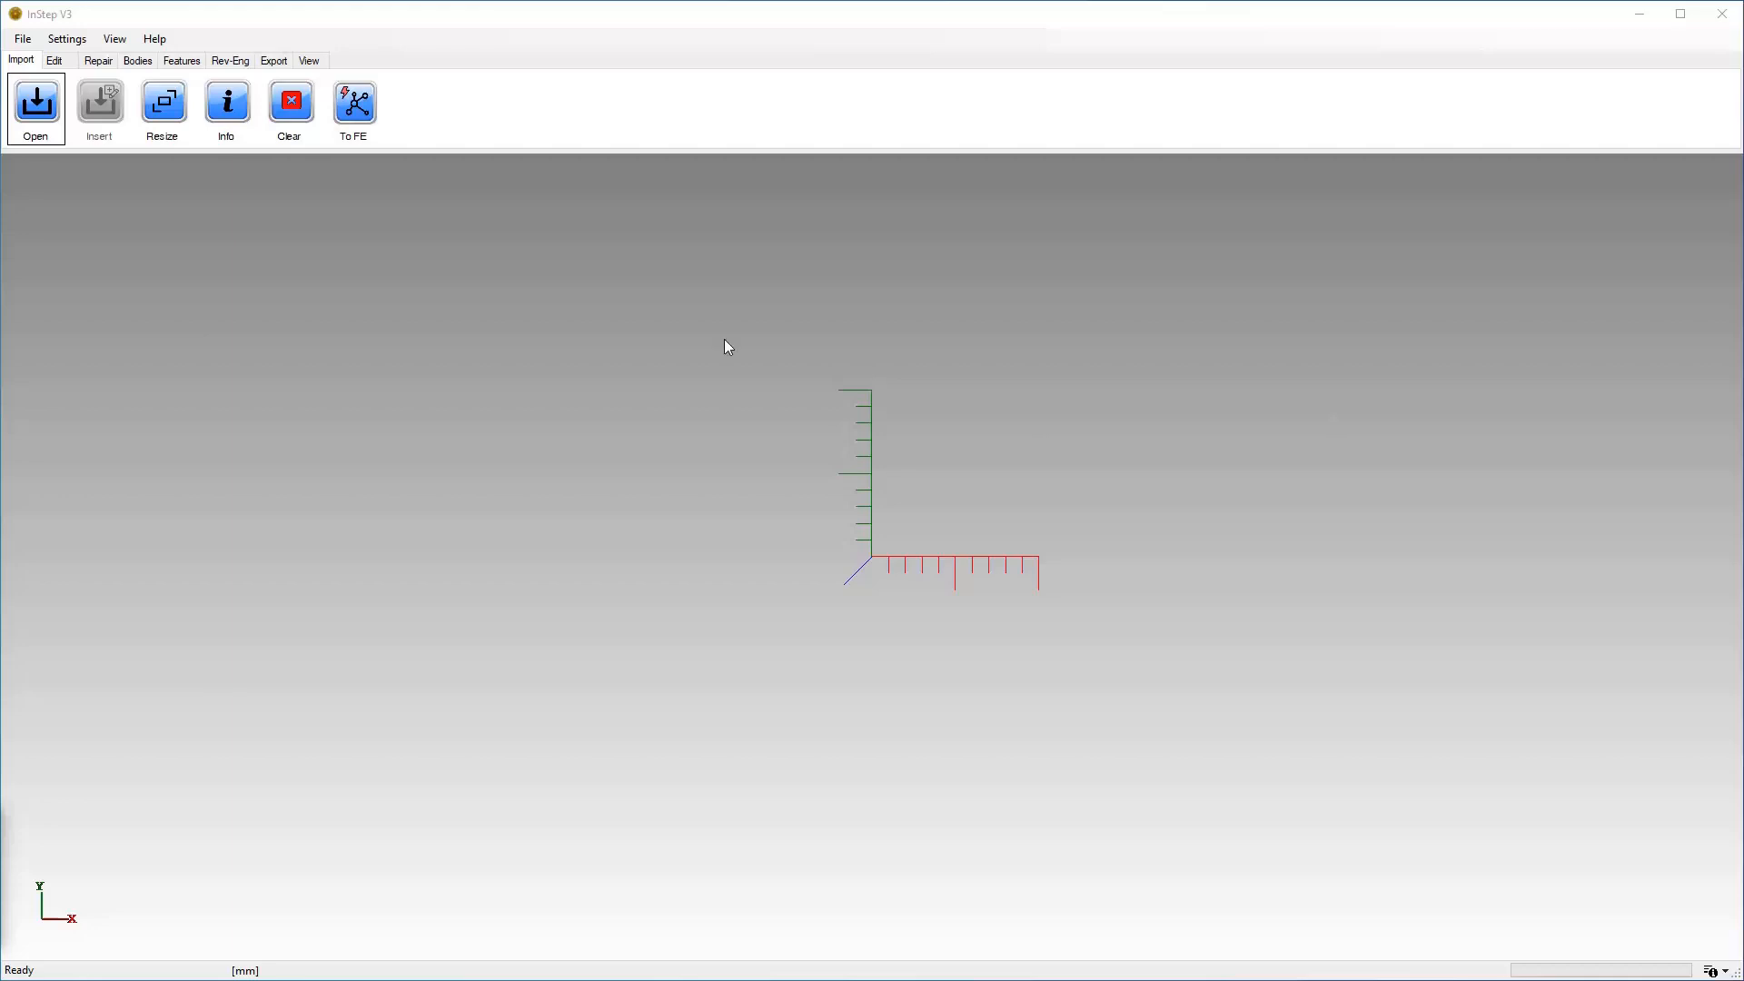
Turn on the Messages display so the import log is shown beside the model view.
left_click(1725, 972)
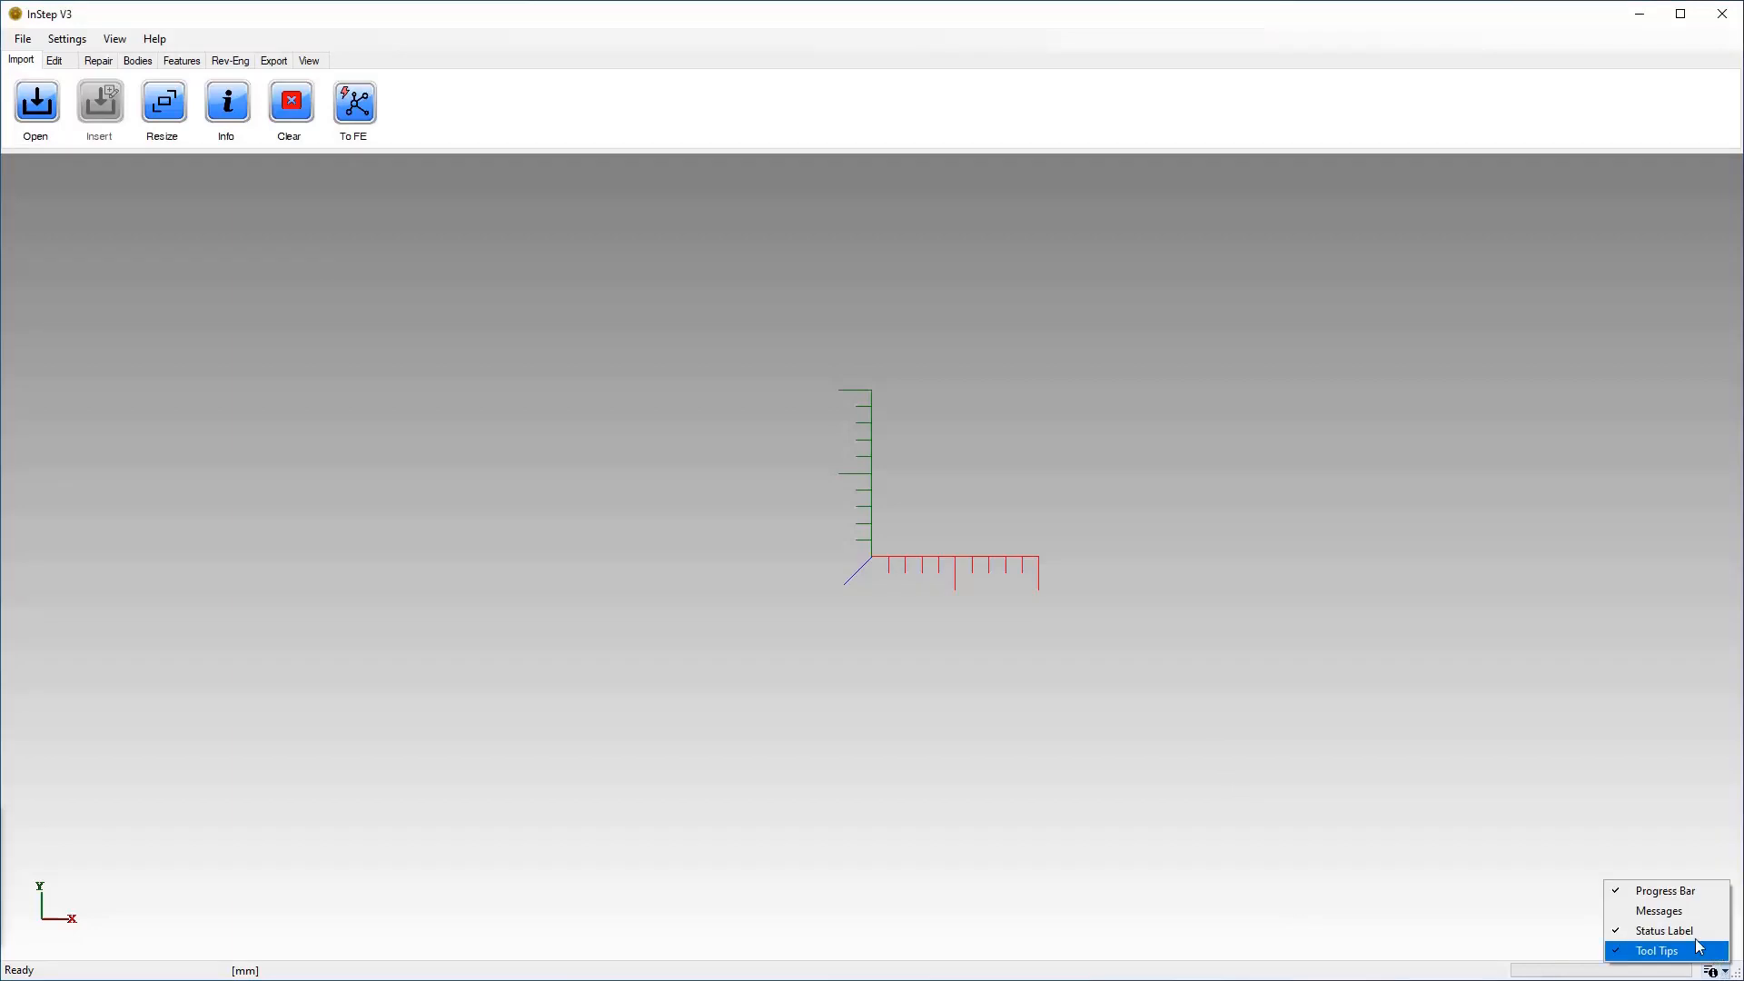
left_click(1661, 910)
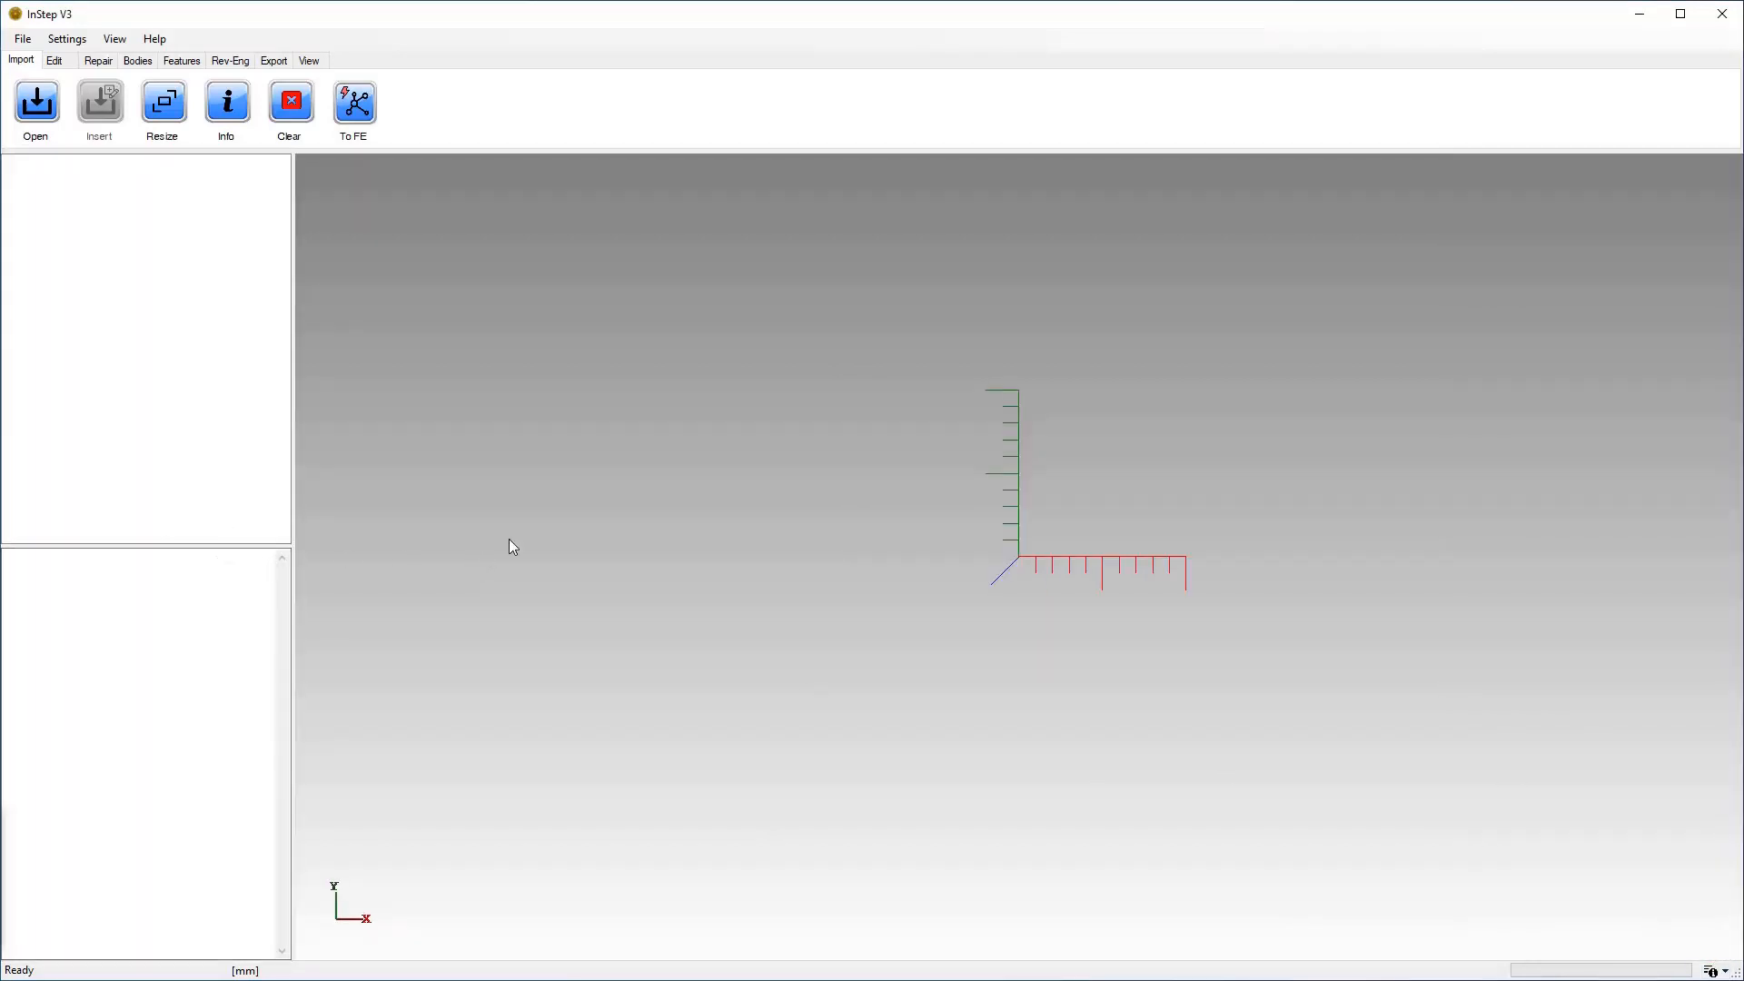
Import the scan fighter.xyz from the scans folder, using the XYZ Point Cloud Files format.
left_click(44, 113)
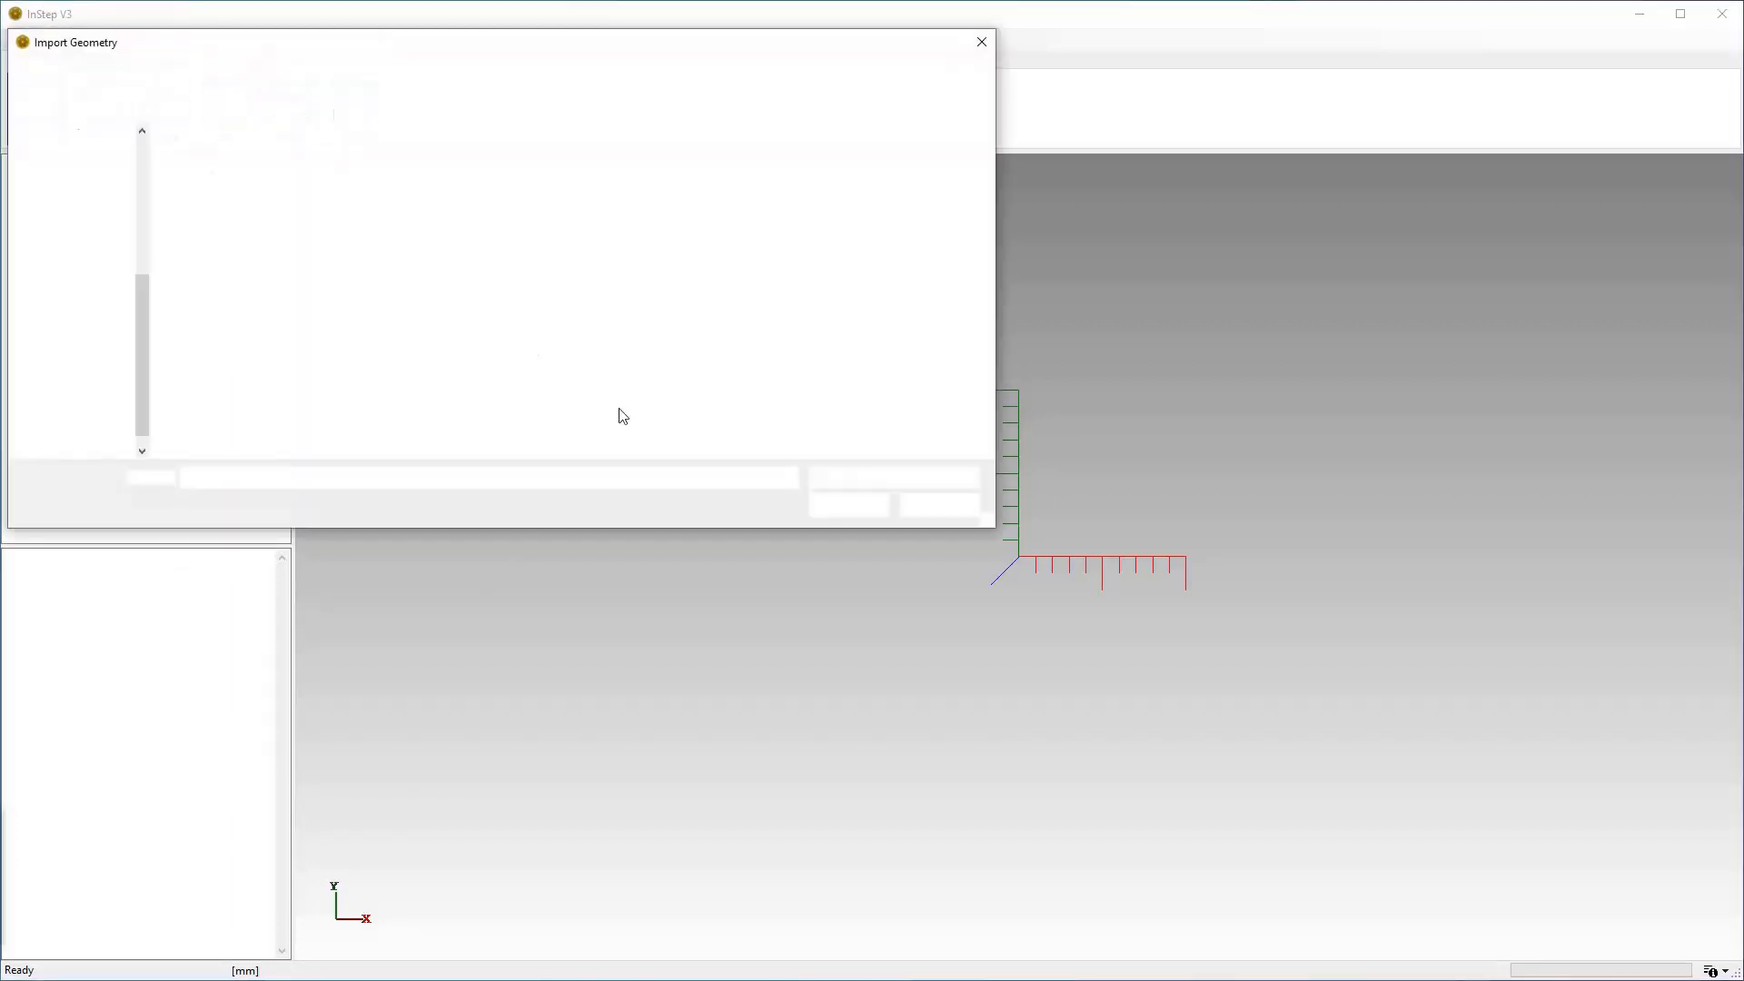
left_click(945, 477)
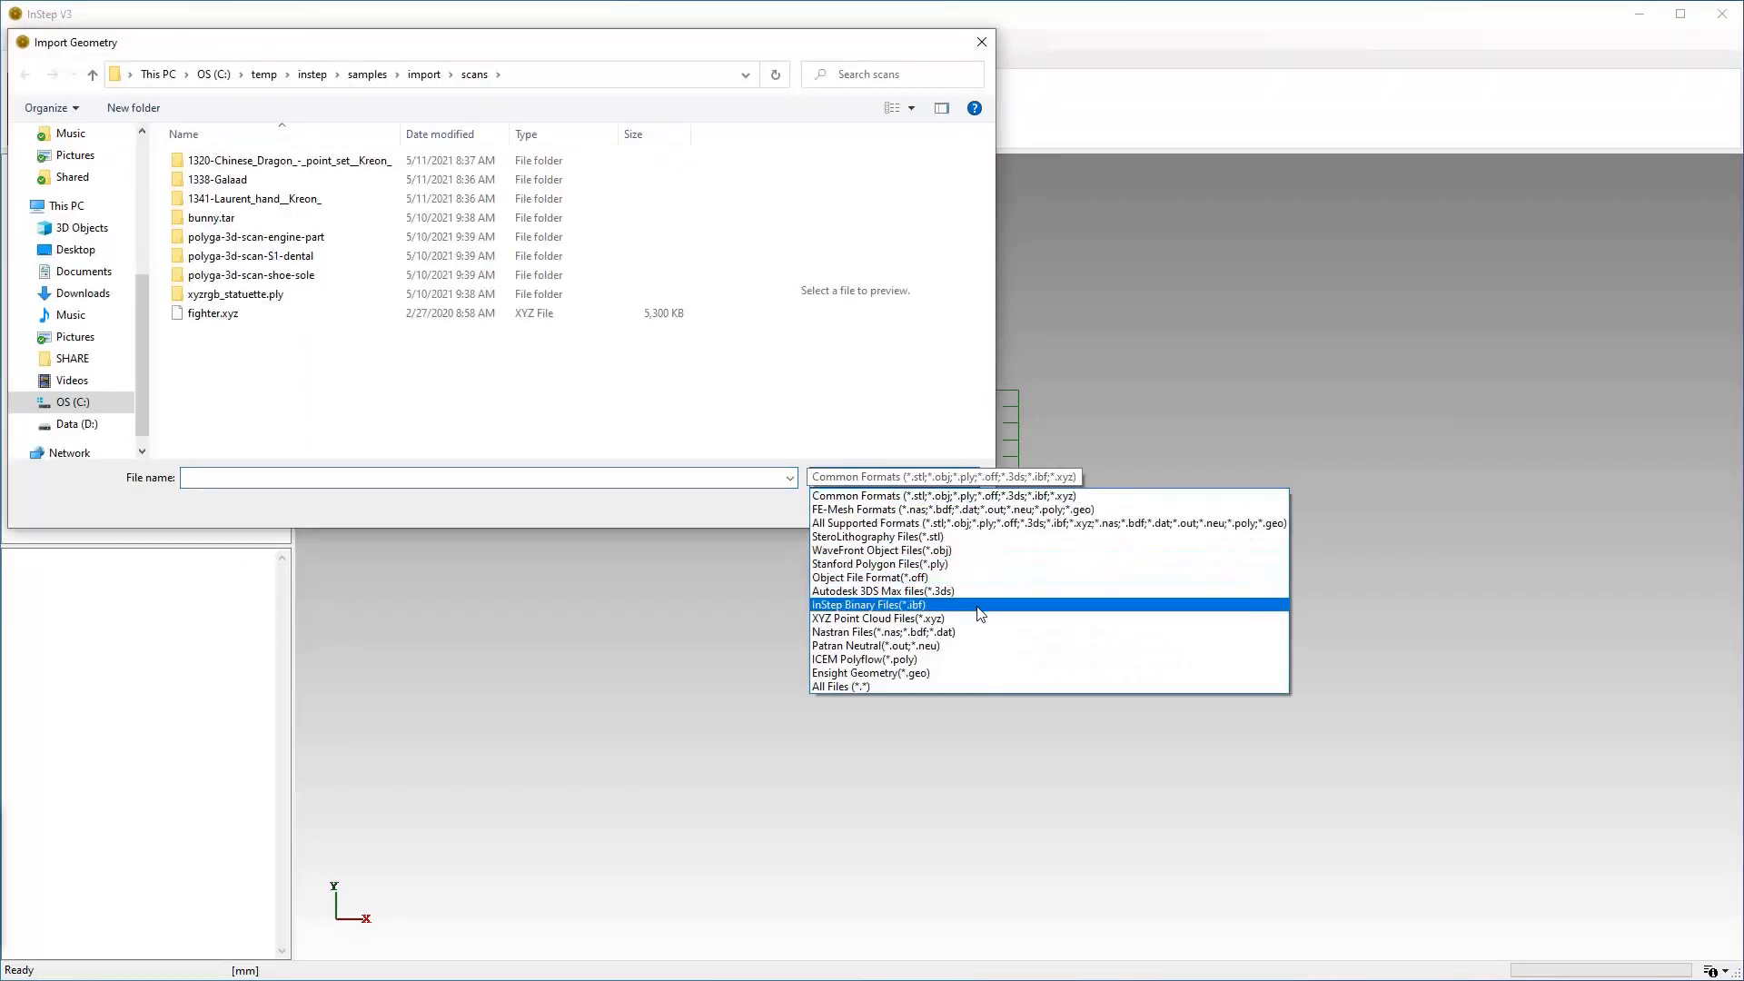
left_click(953, 618)
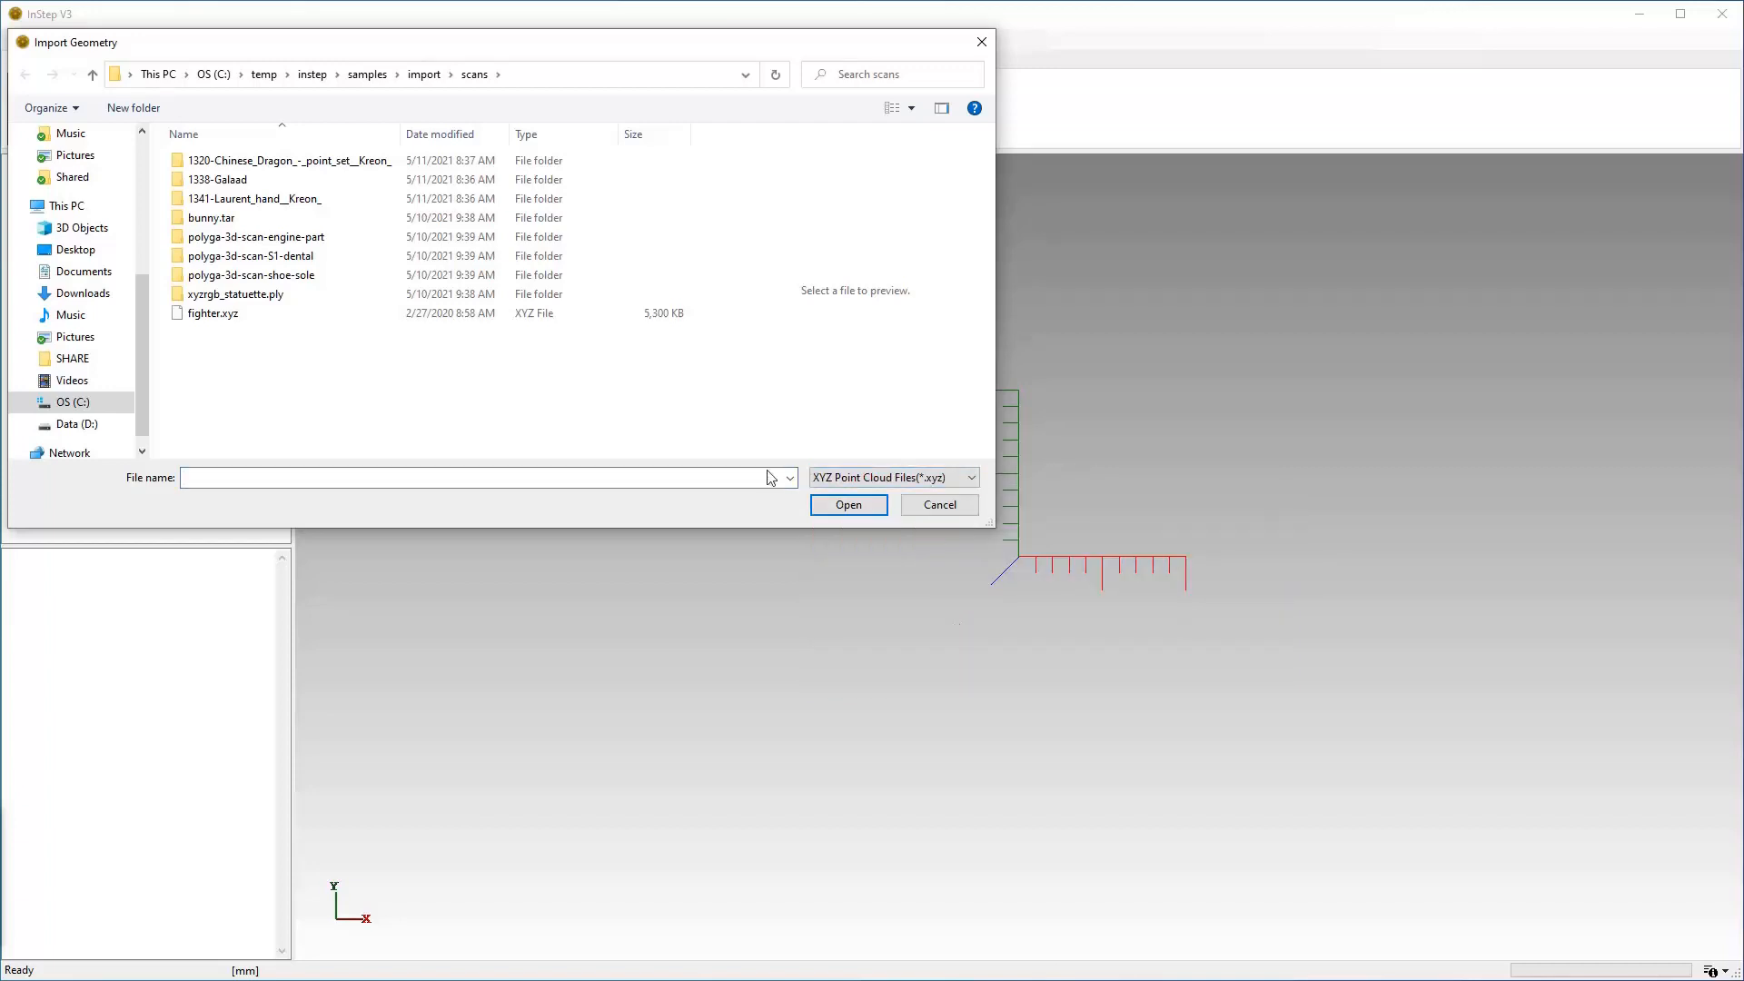
left_click(186, 313)
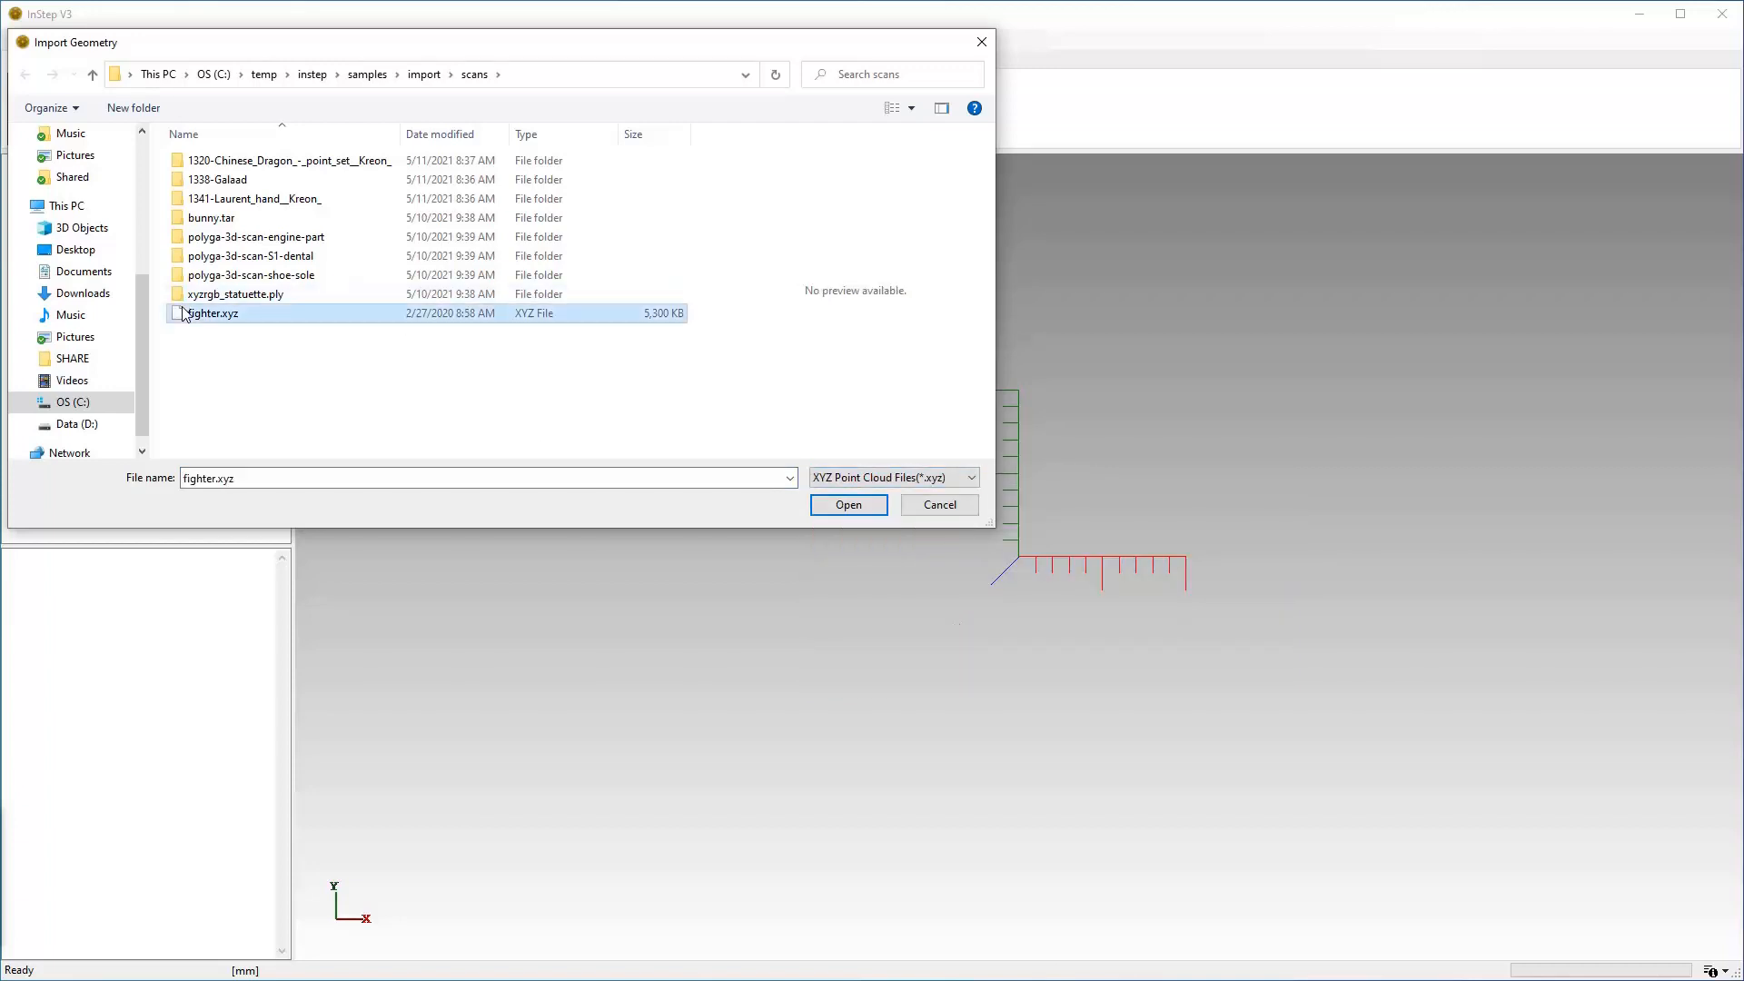
left_click(849, 505)
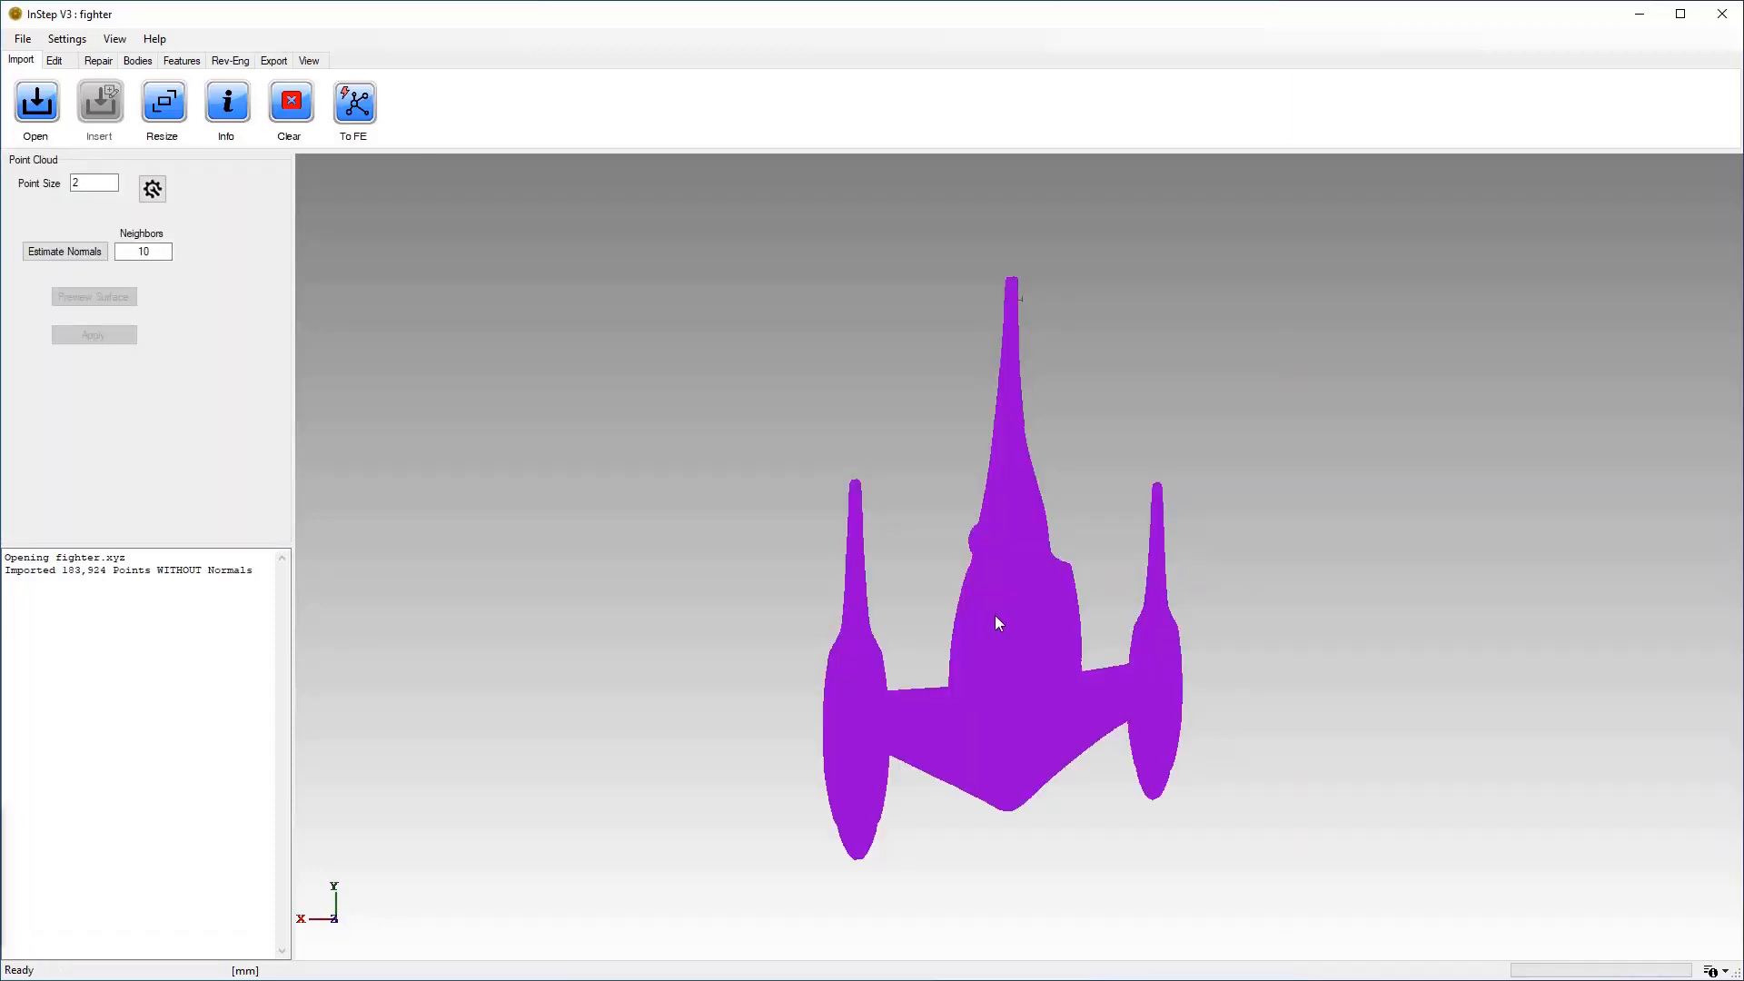
Examine the imported fighter point cloud up close and the import message about its points and normals.
mouse_move(994, 617)
middle_mouse_down()
mouse_move(1030, 594)
mouse_move(969, 574)
mouse_move(992, 683)
mouse_move(1035, 677)
mouse_move(995, 603)
middle_mouse_up()
scroll(853, 585, "up", 5)
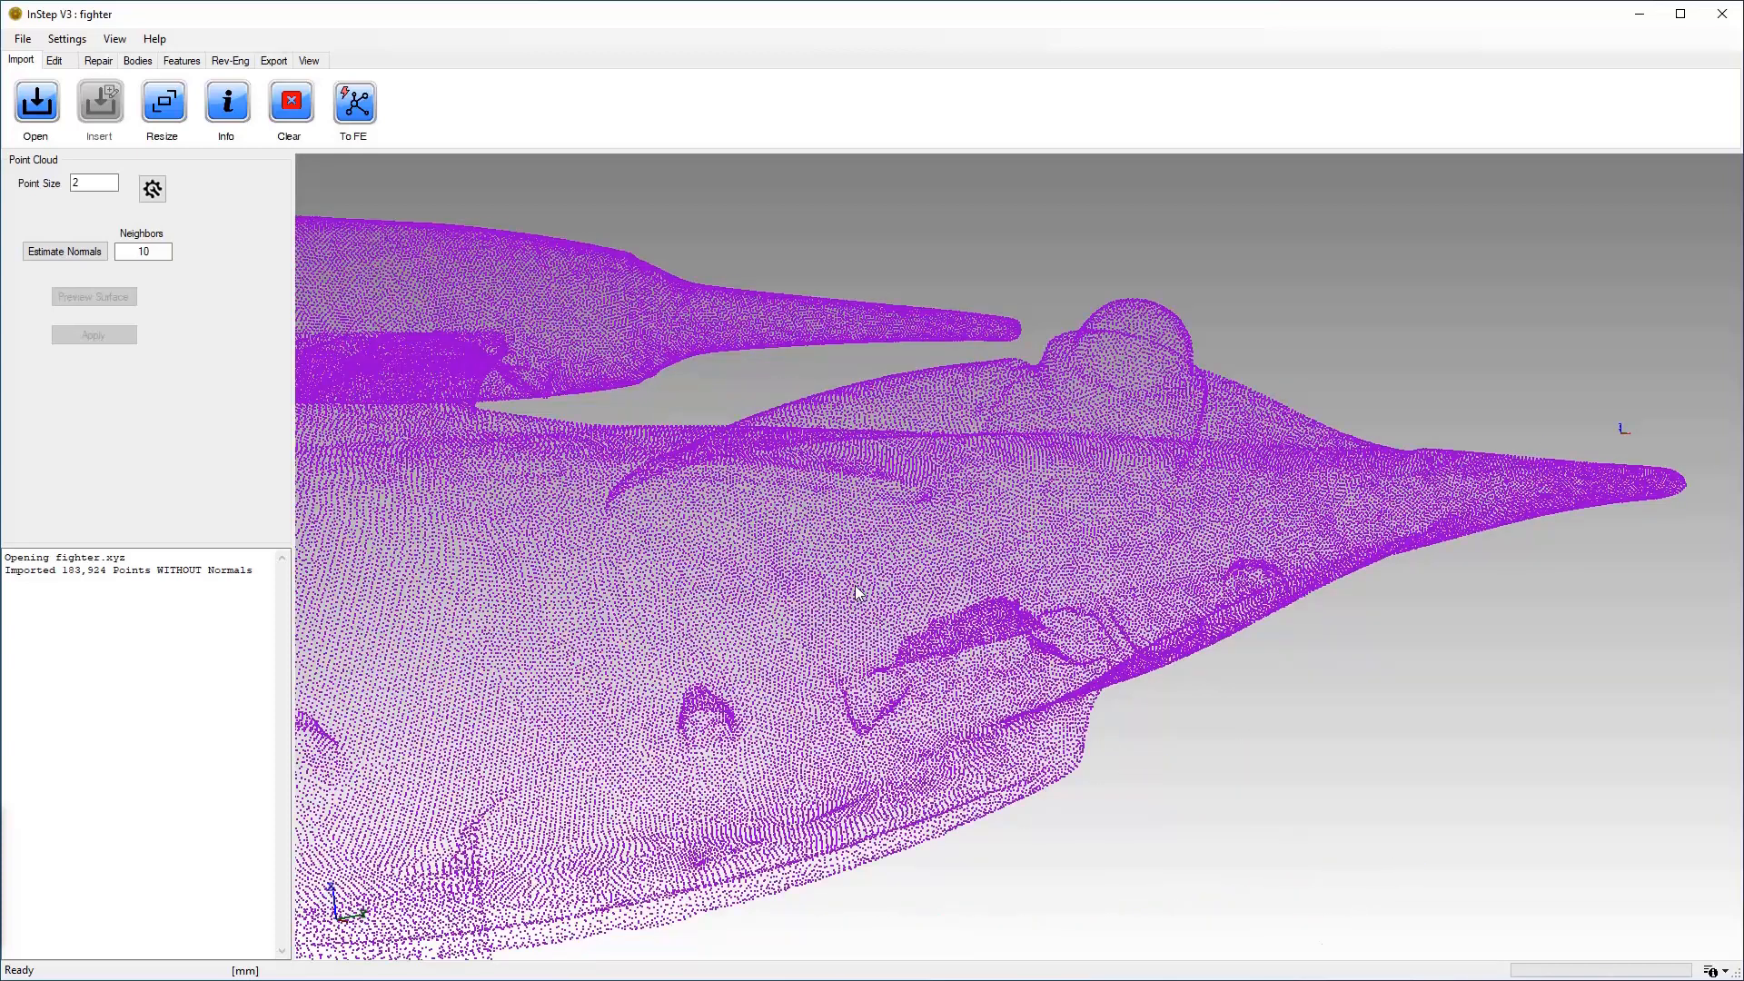
scroll(854, 585, "down", 5)
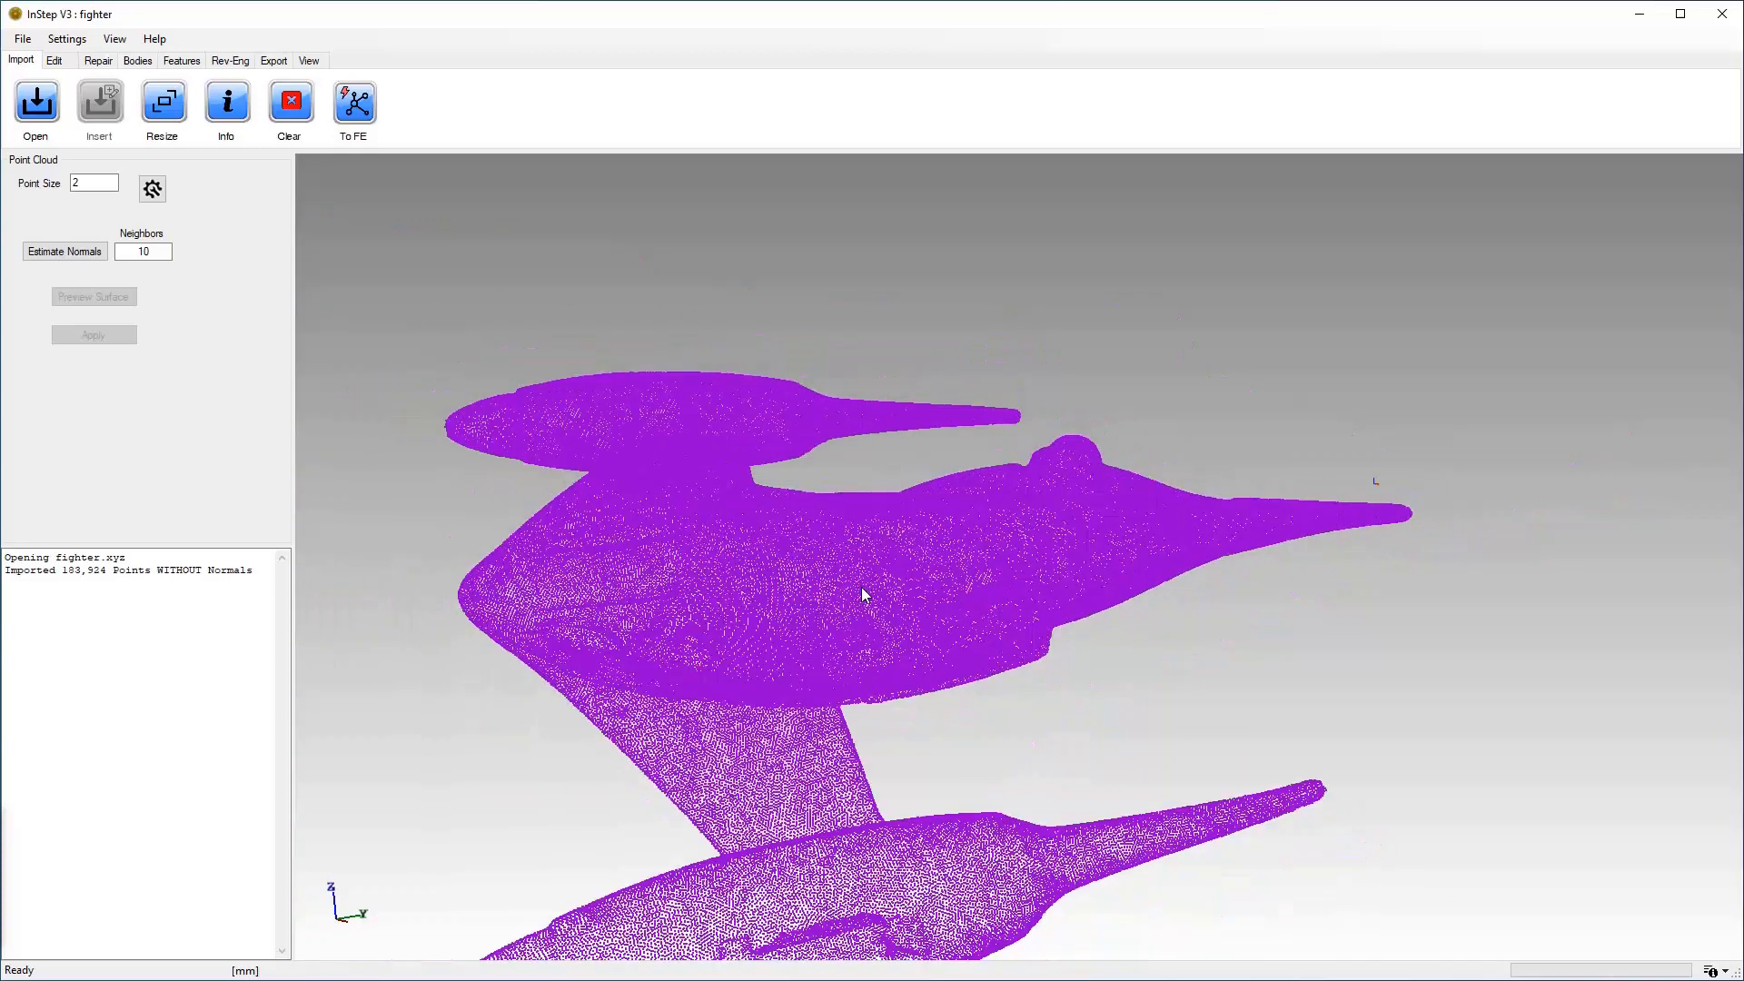
left_click_drag(113, 571, 158, 576)
left_click(158, 576)
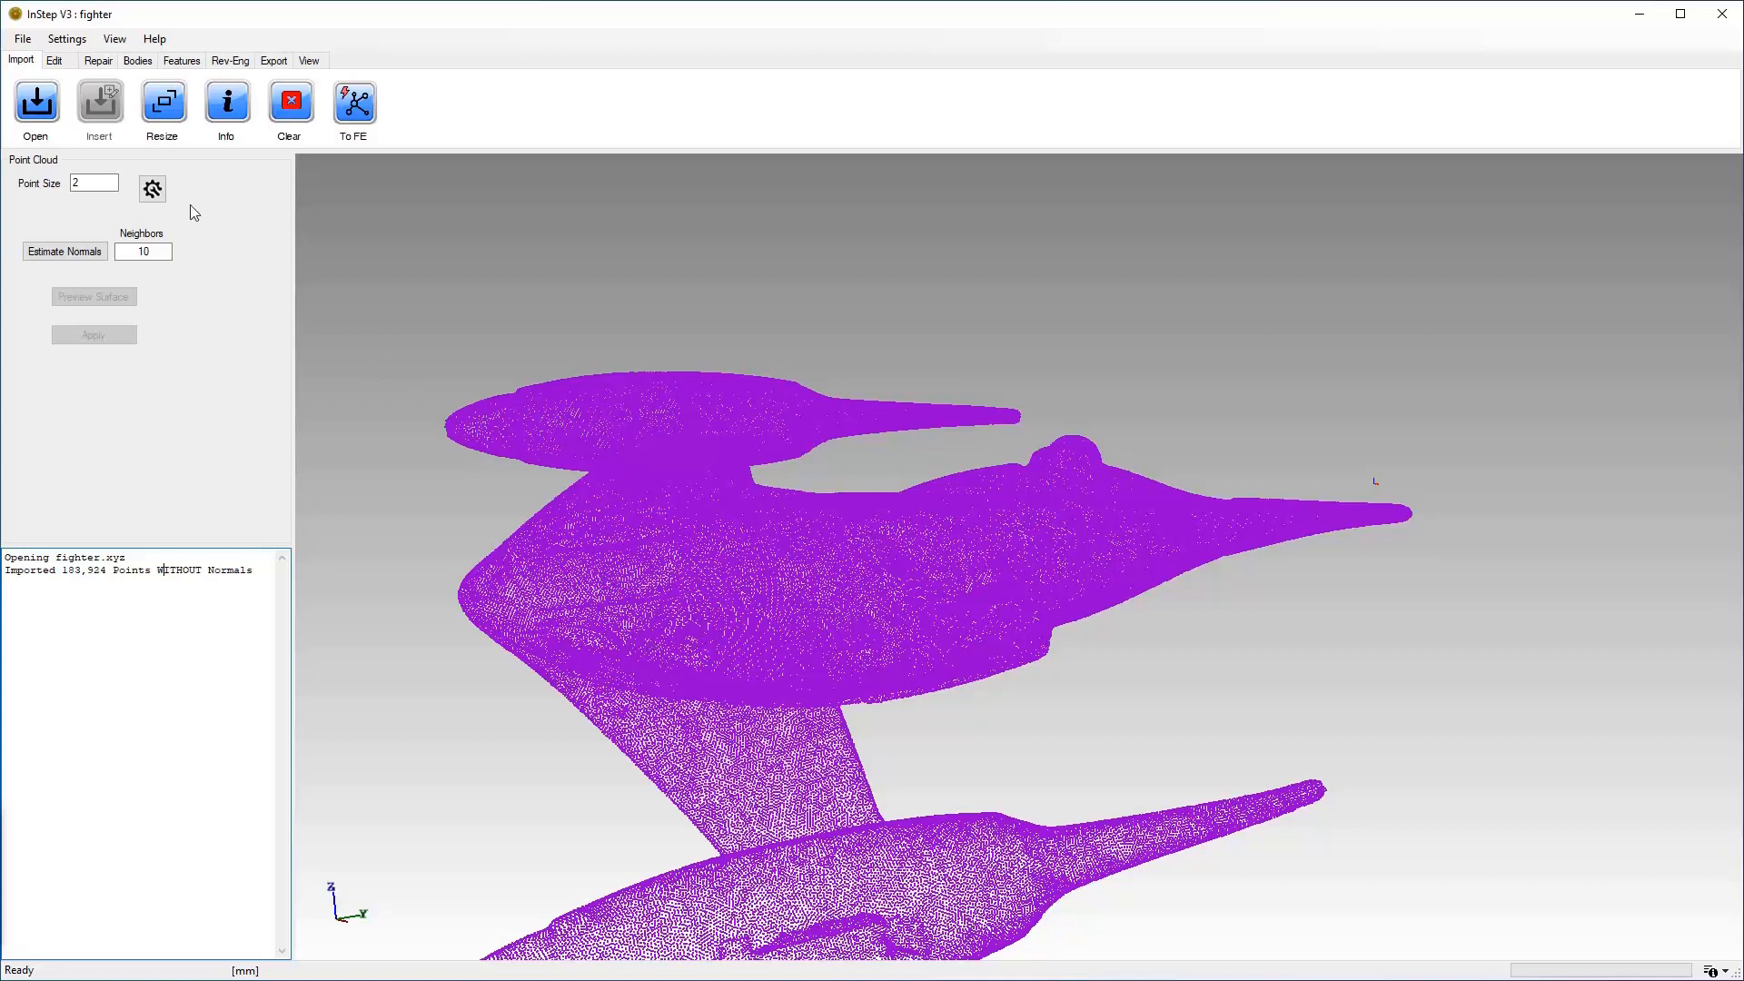
Review the Display options in the point cloud settings and set the NormalEstimationMethod to LS_Plane.
left_click(153, 191)
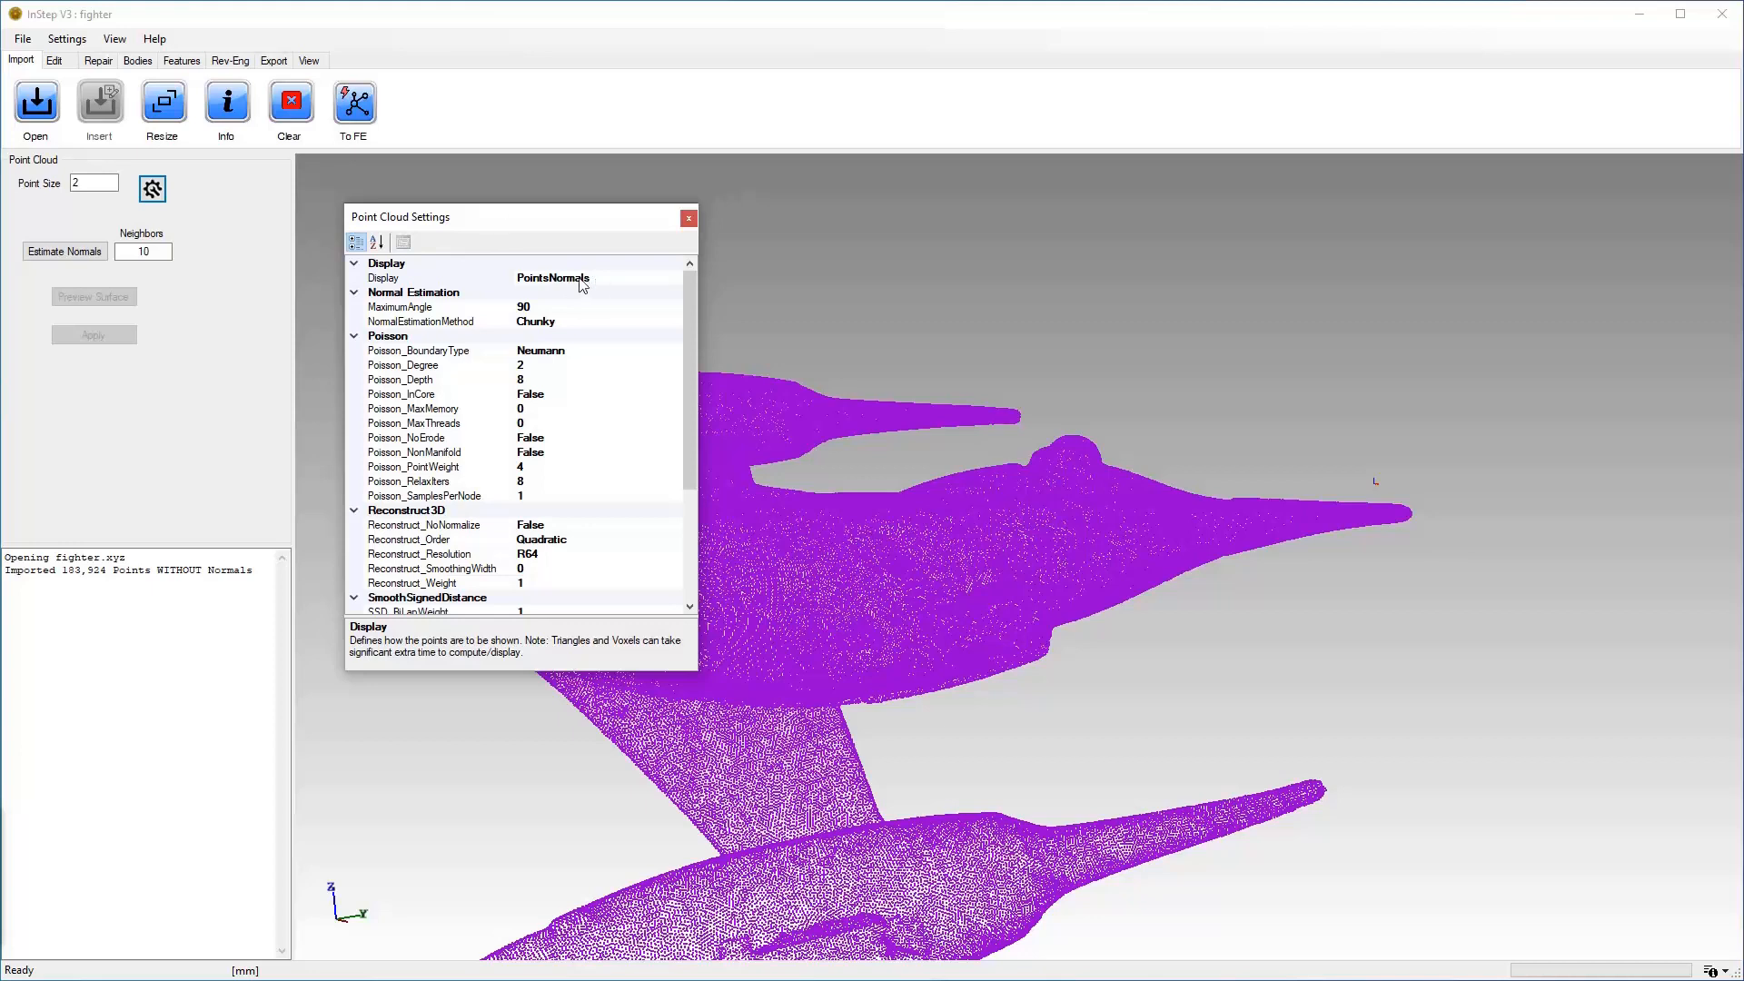
left_click(551, 280)
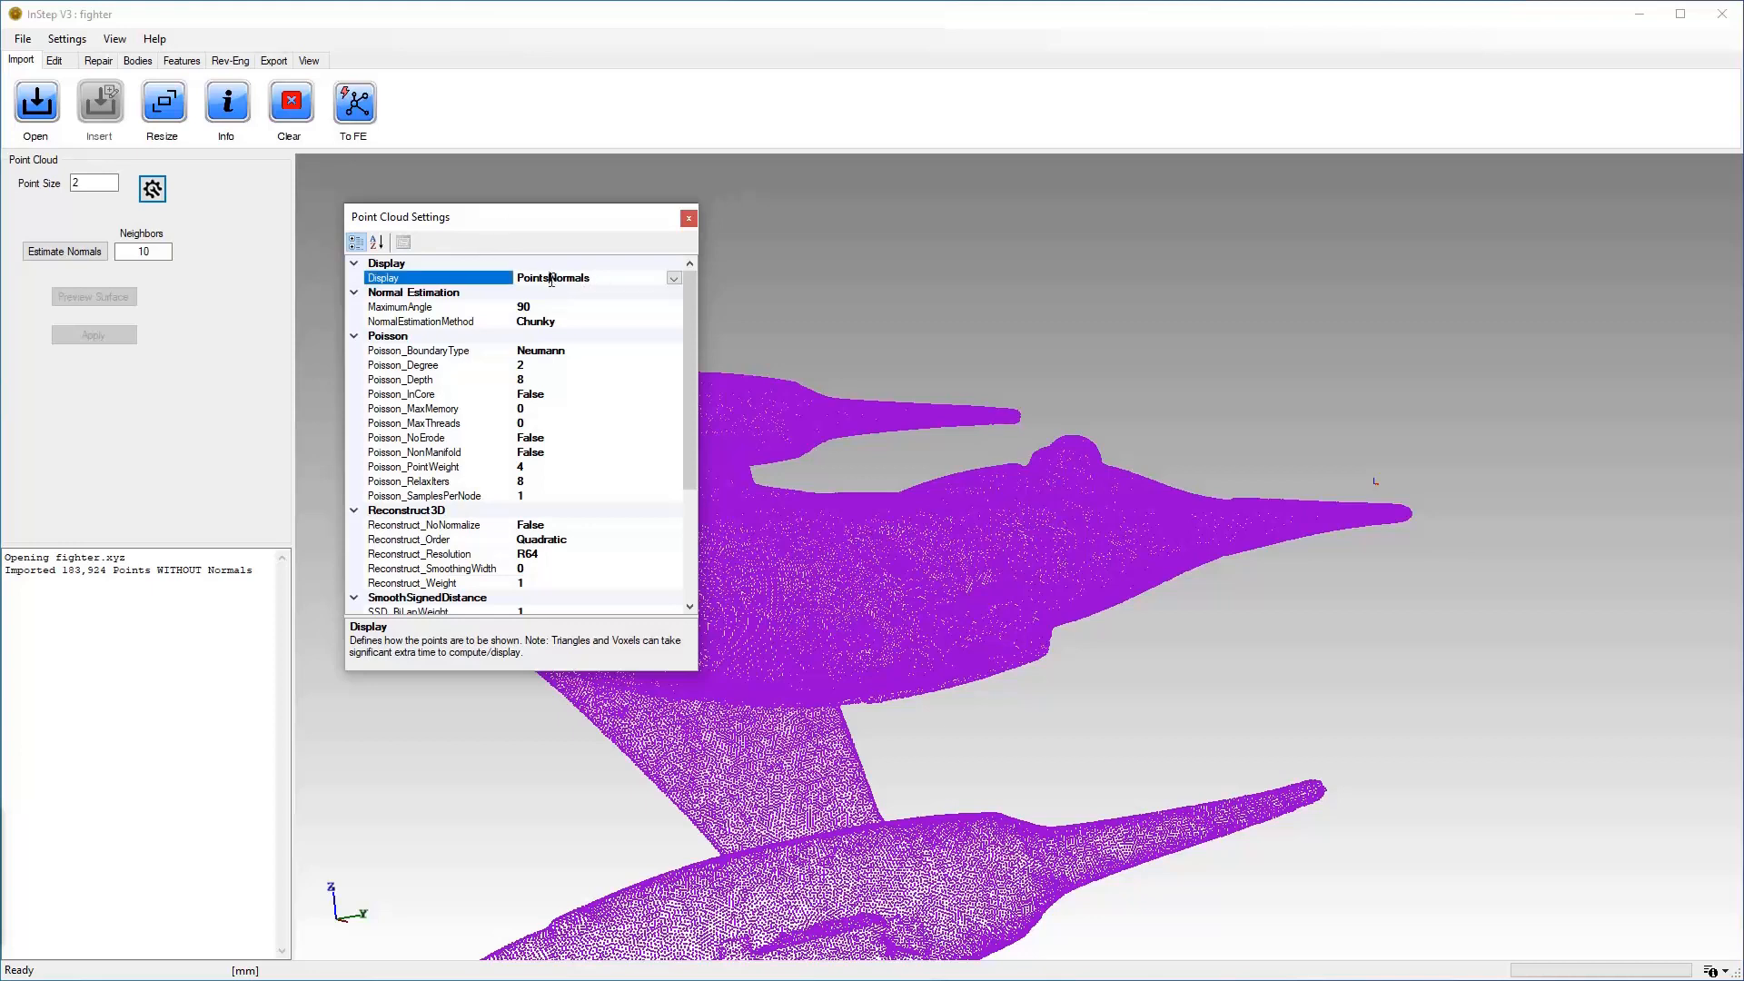
left_click(673, 278)
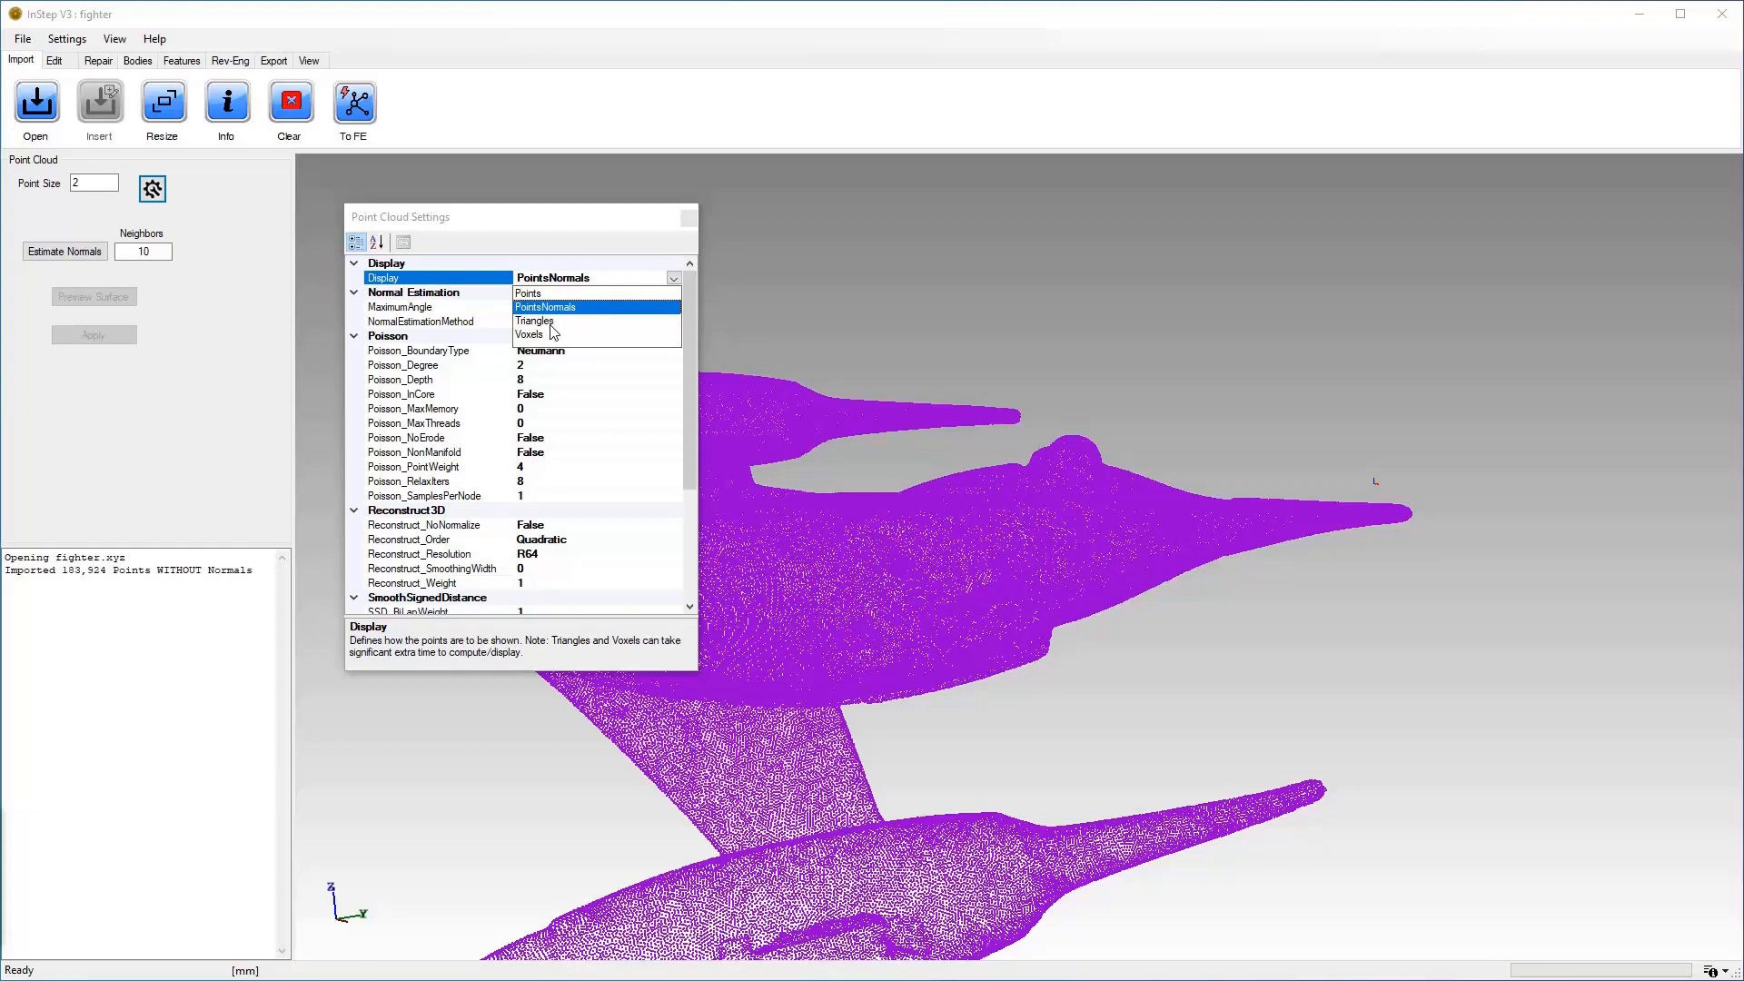
left_click(678, 274)
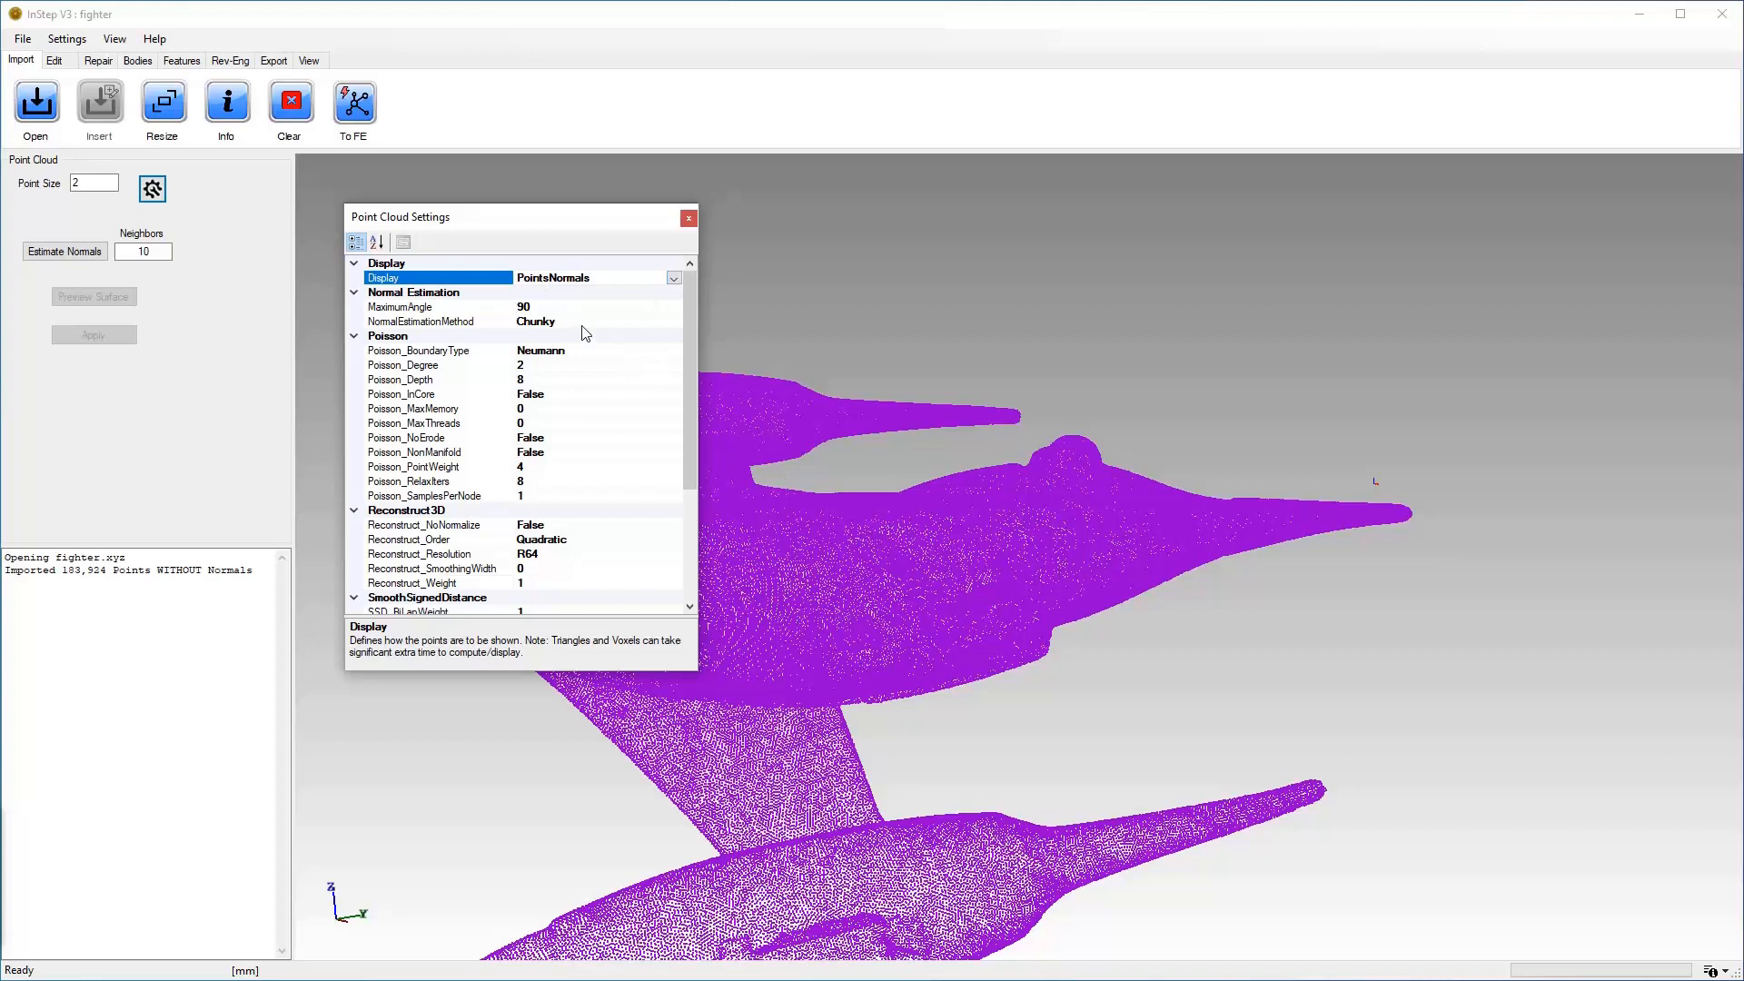
left_click(557, 324)
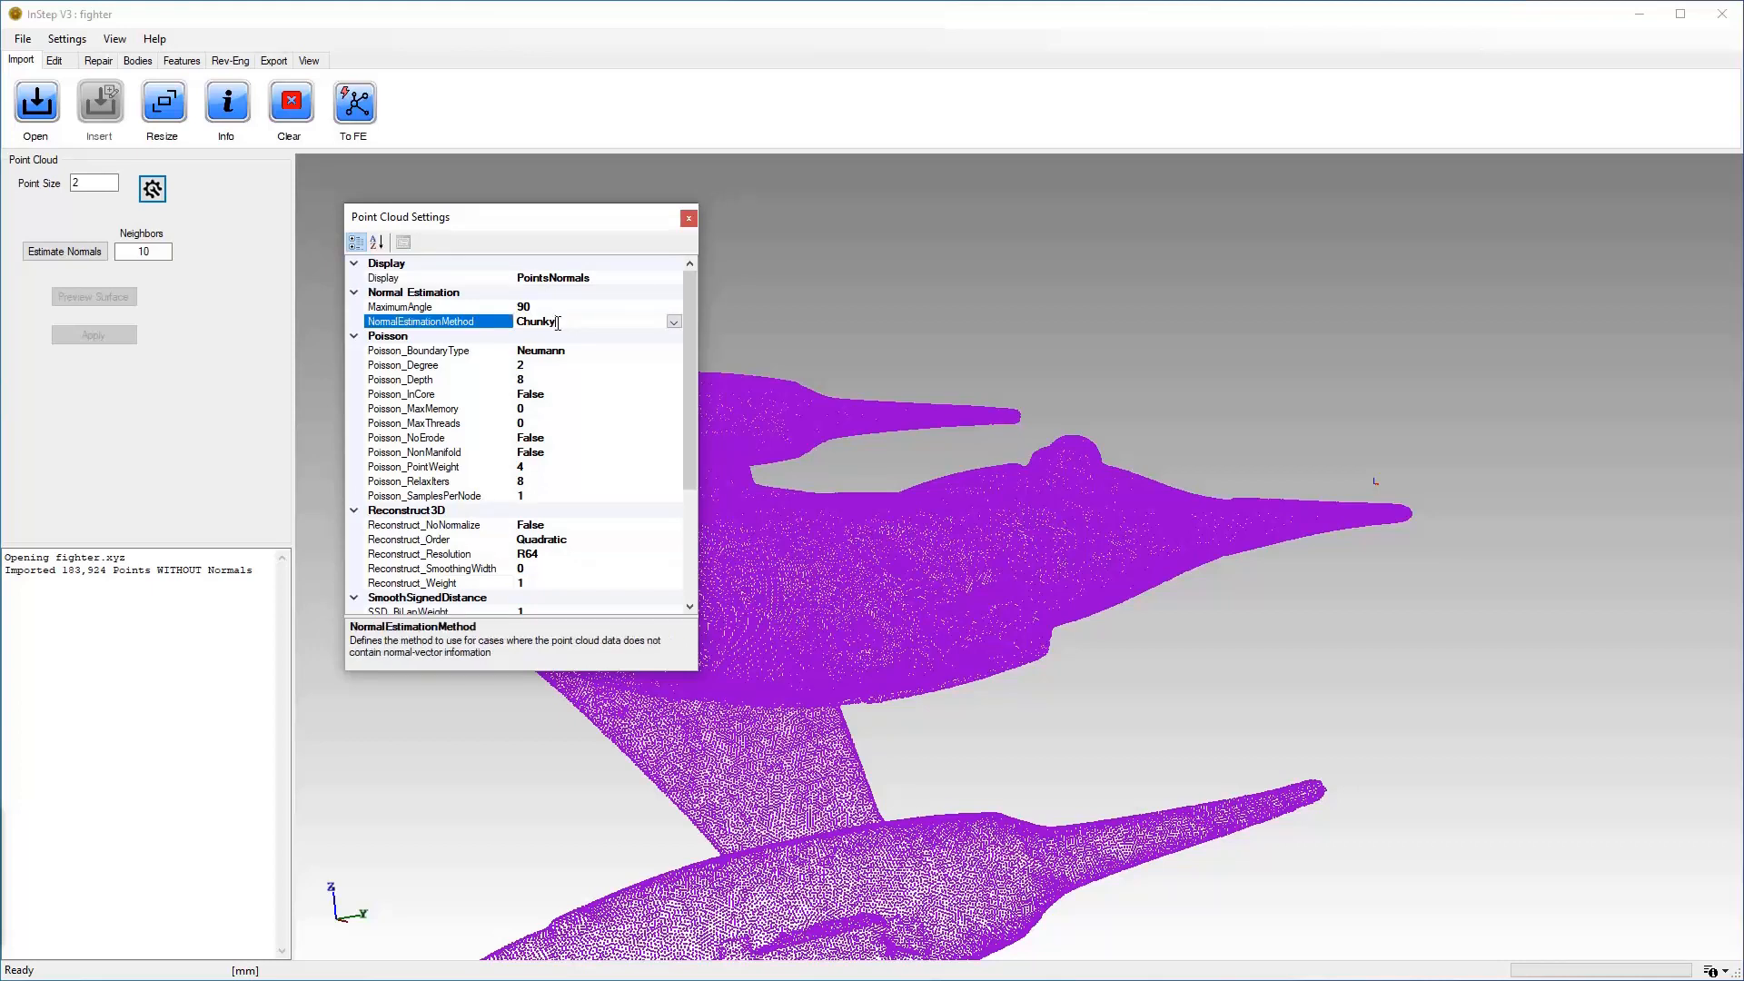
left_click(673, 323)
Collapse the Poisson, Reconstruct3D and SmoothSignedDistance groups in the point cloud settings and close the settings.
left_click(355, 336)
left_click(354, 336)
left_click(354, 351)
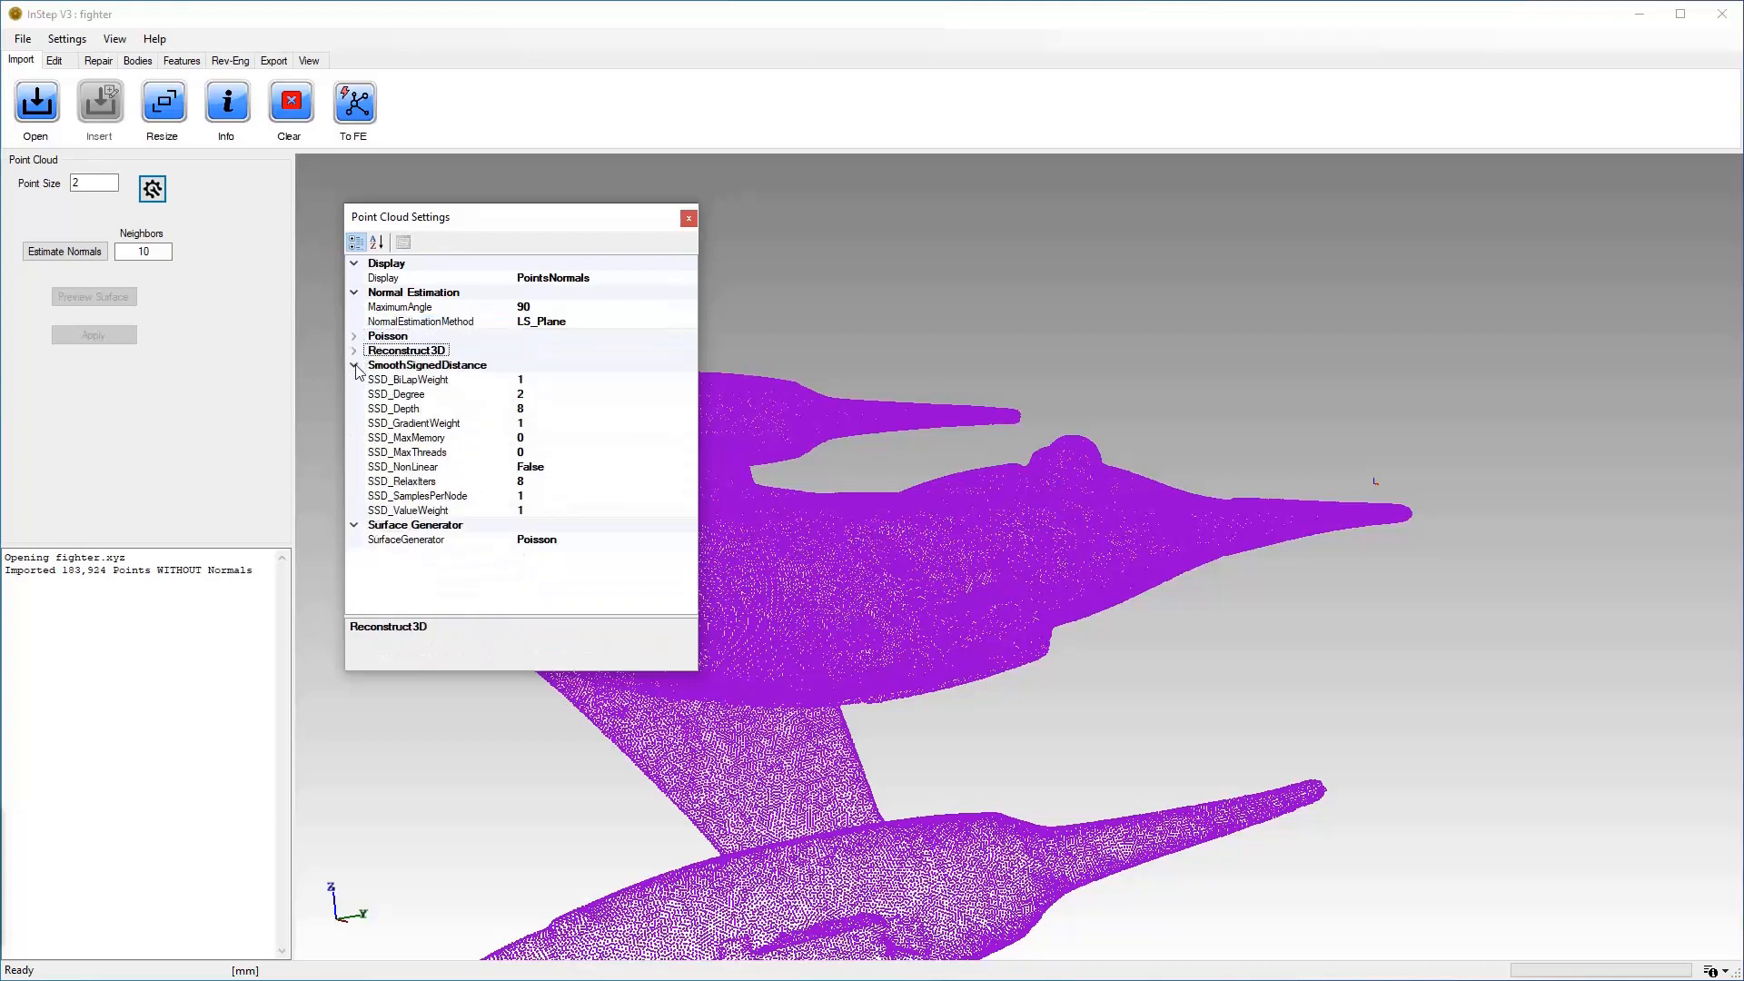
left_click(354, 365)
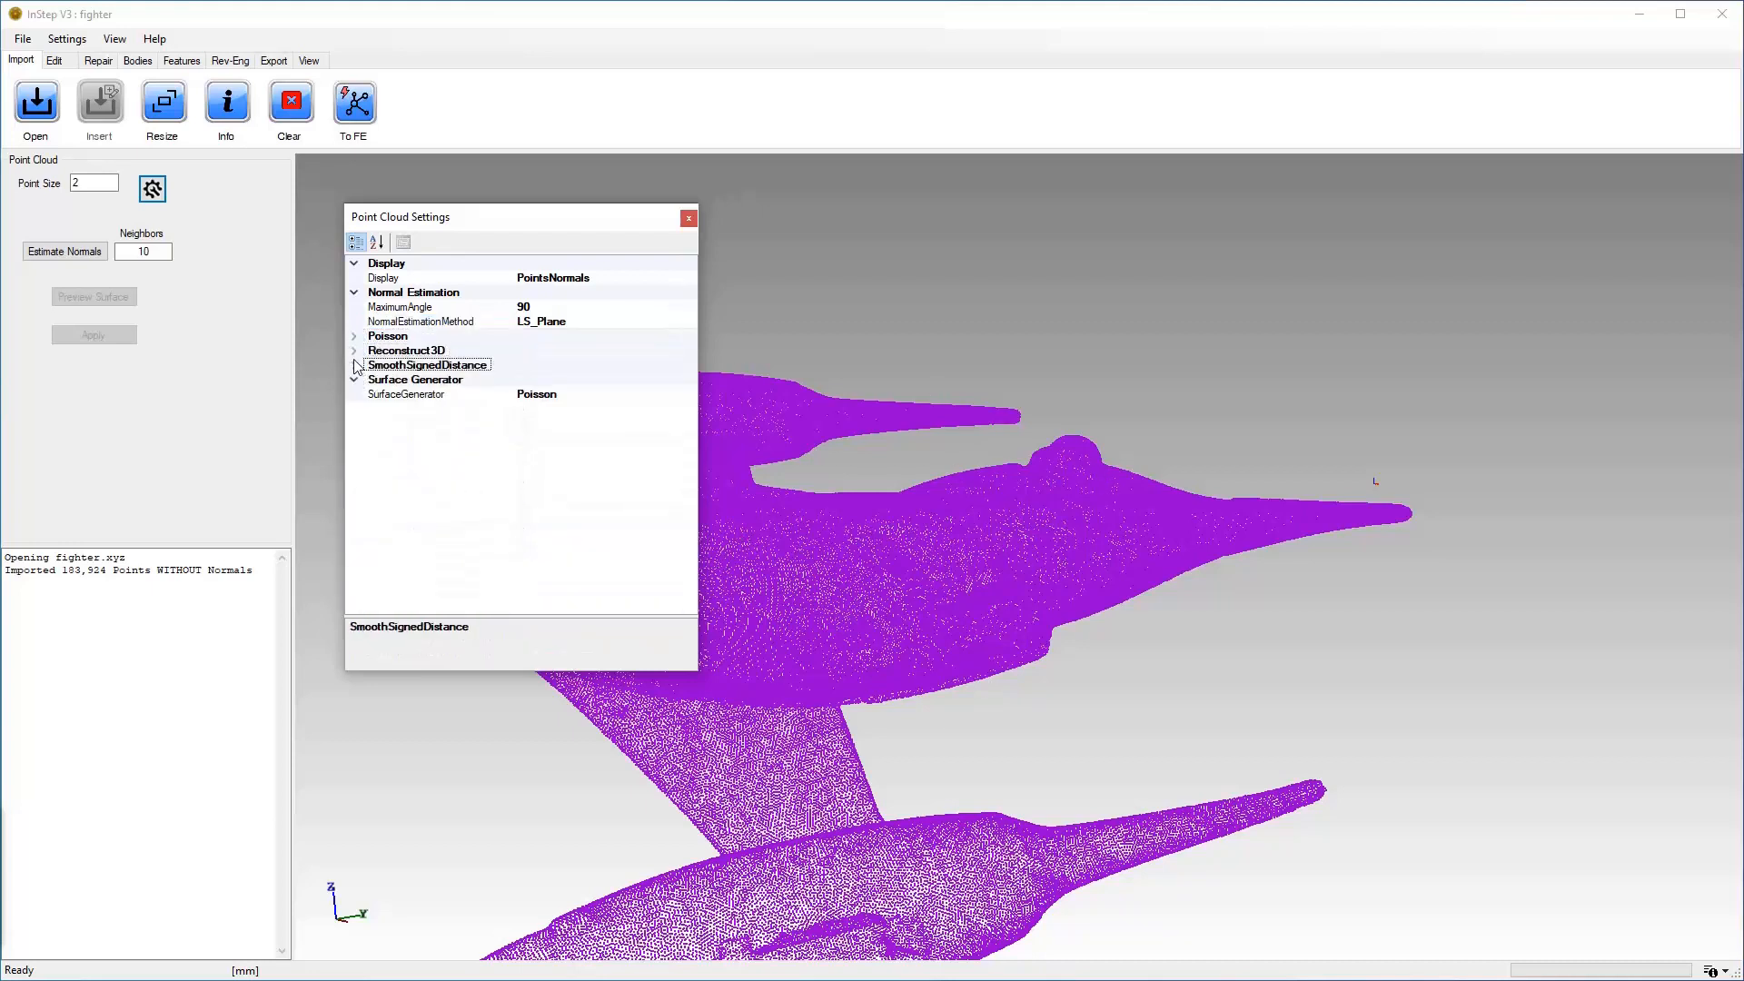
left_click(688, 219)
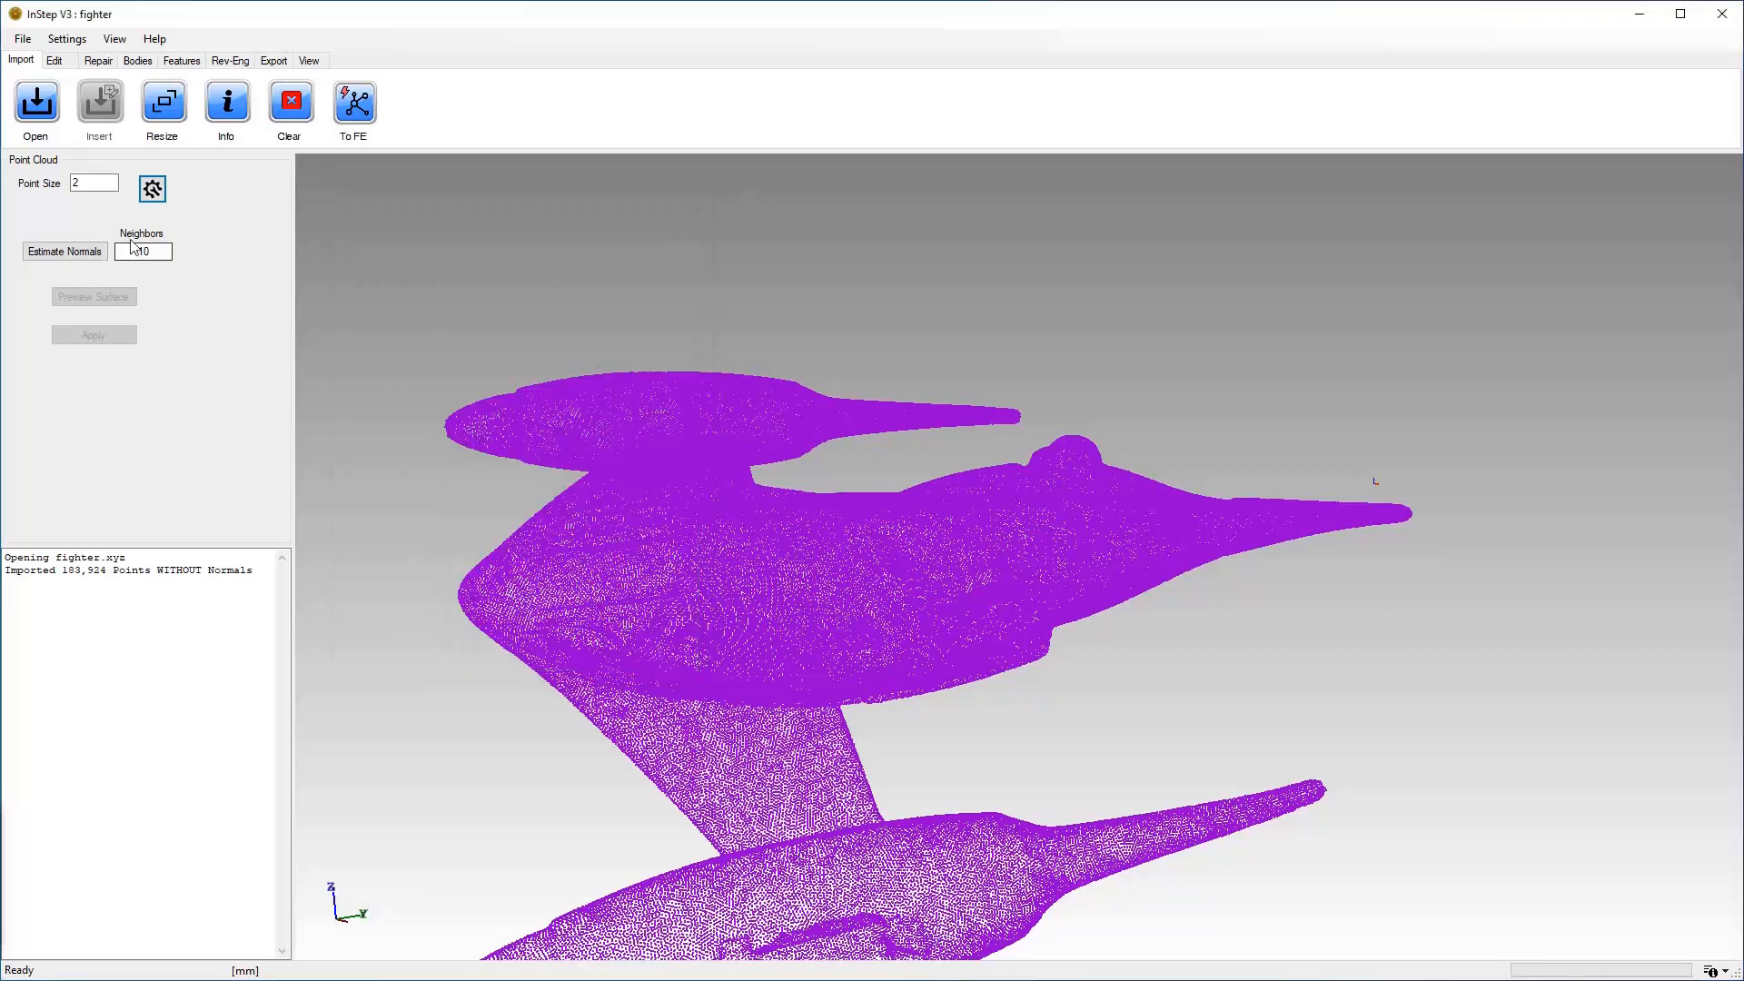
Estimate the point cloud's normals with 10 neighbors and inspect the normal vectors across the fighter's body.
left_click(51, 253)
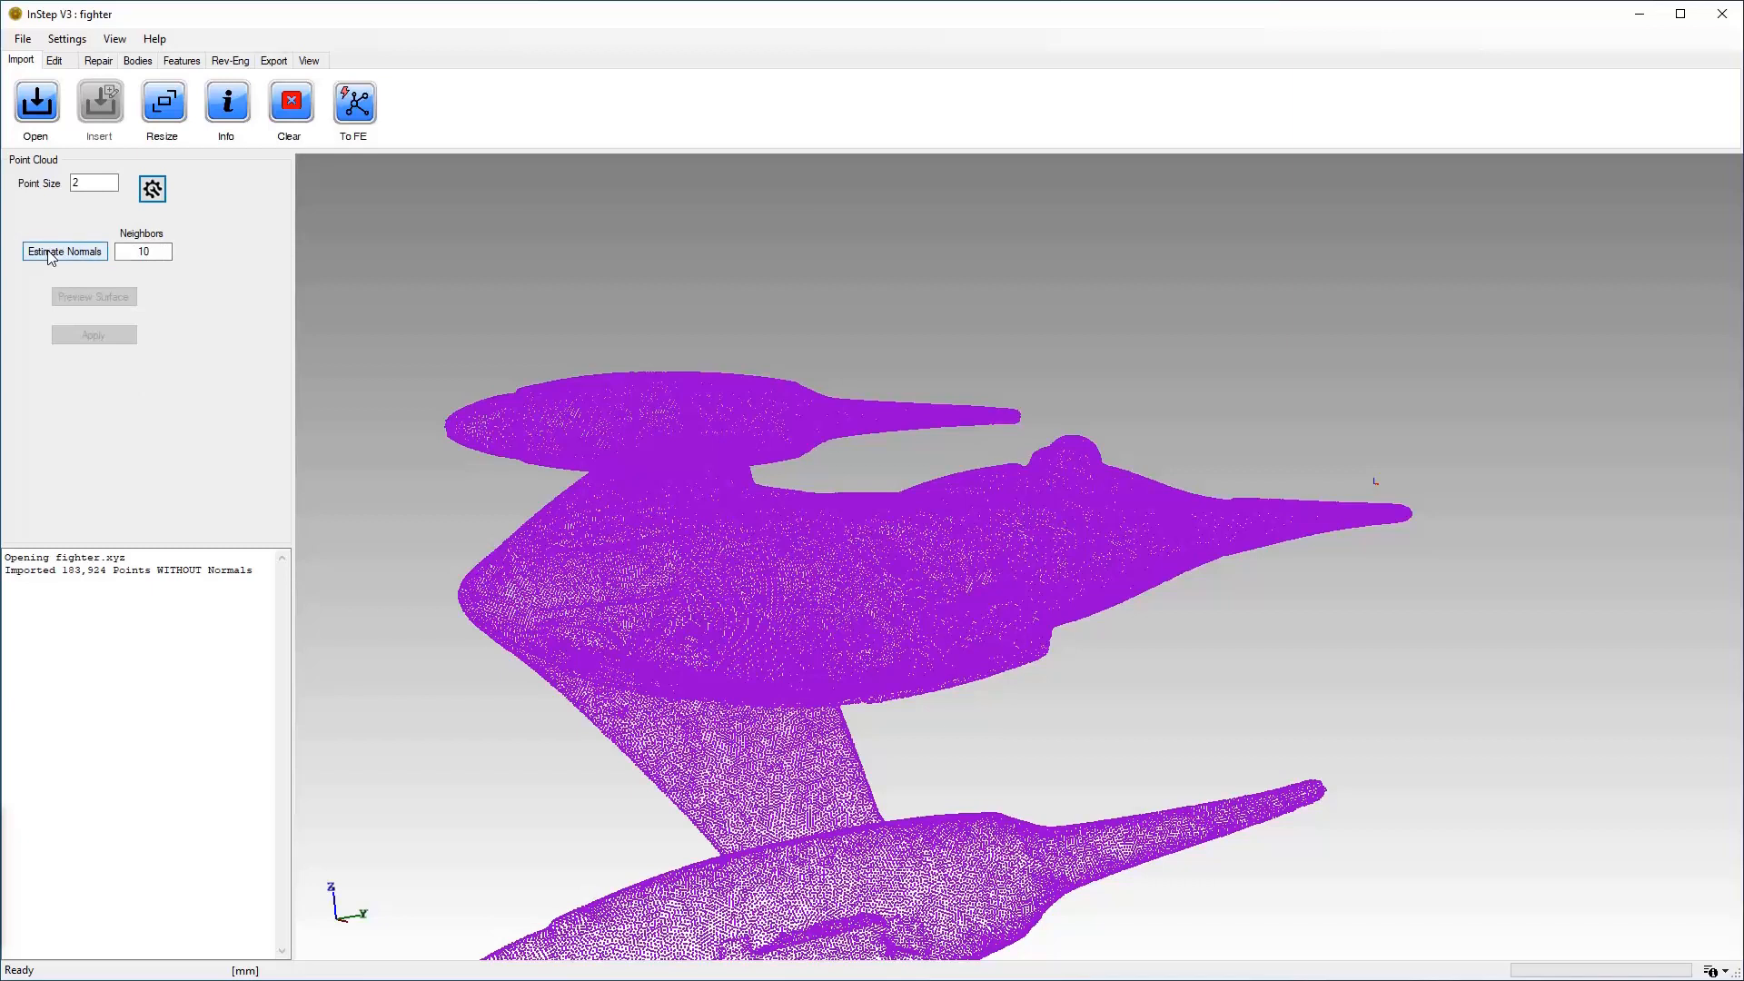
left_click(52, 255)
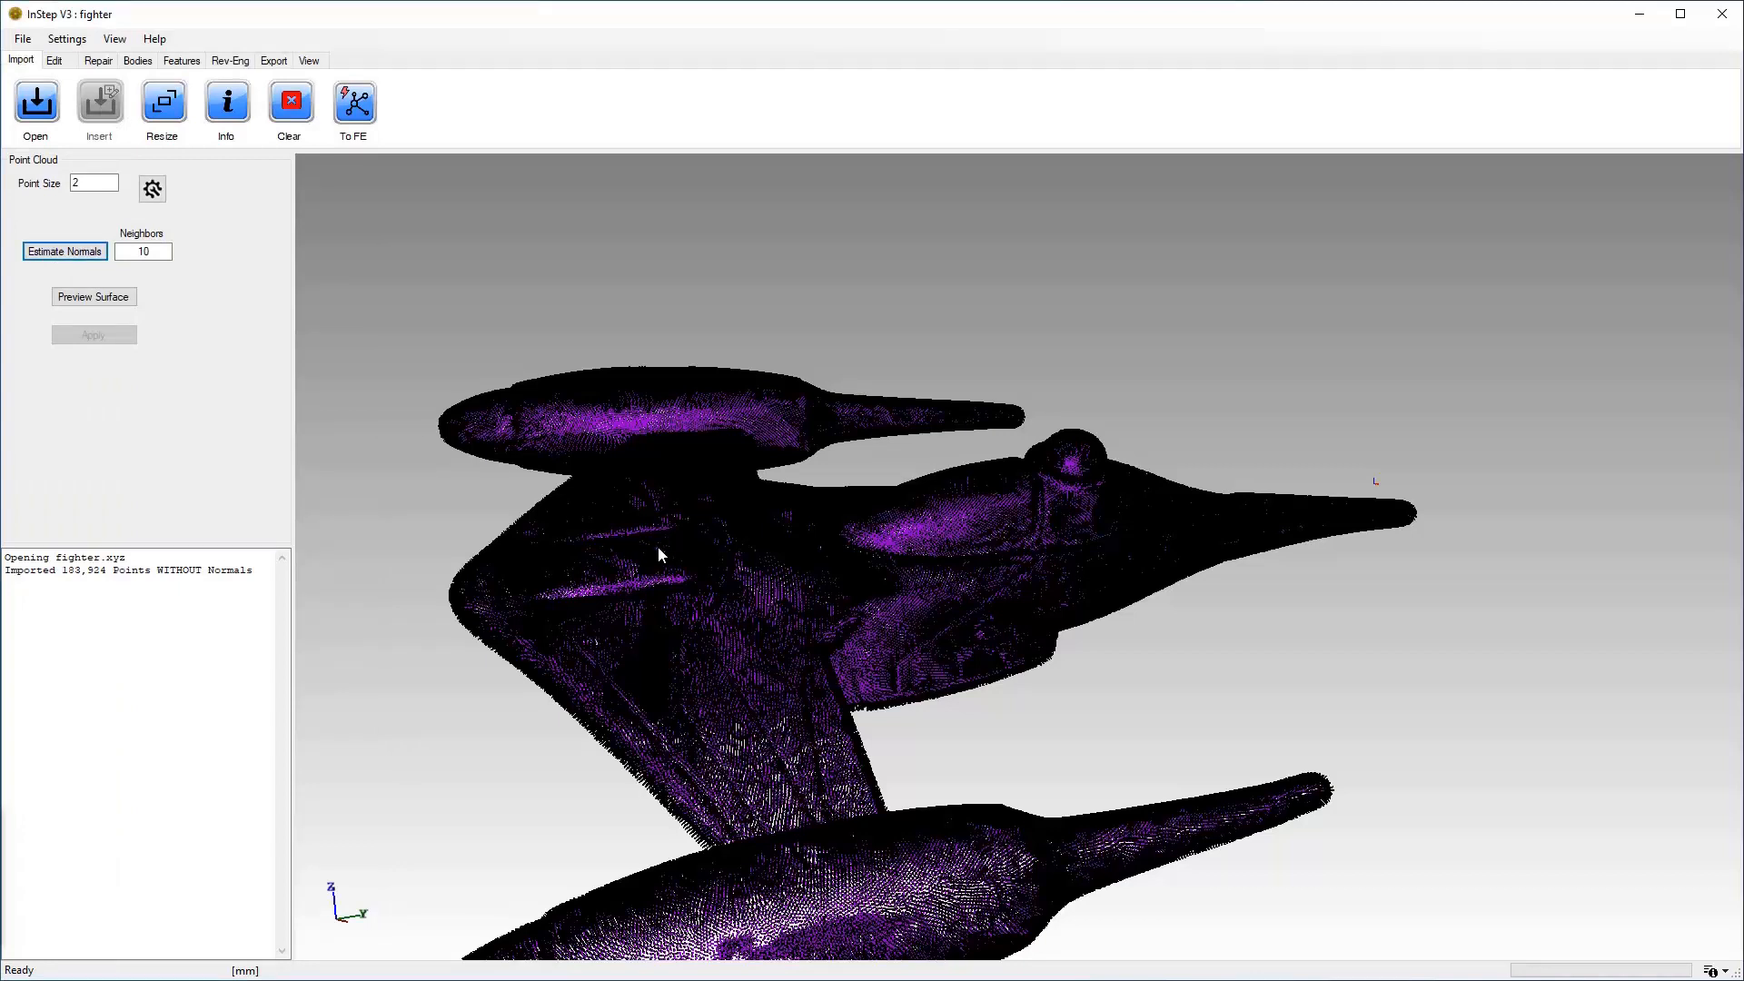
scroll(685, 554, "up", 6)
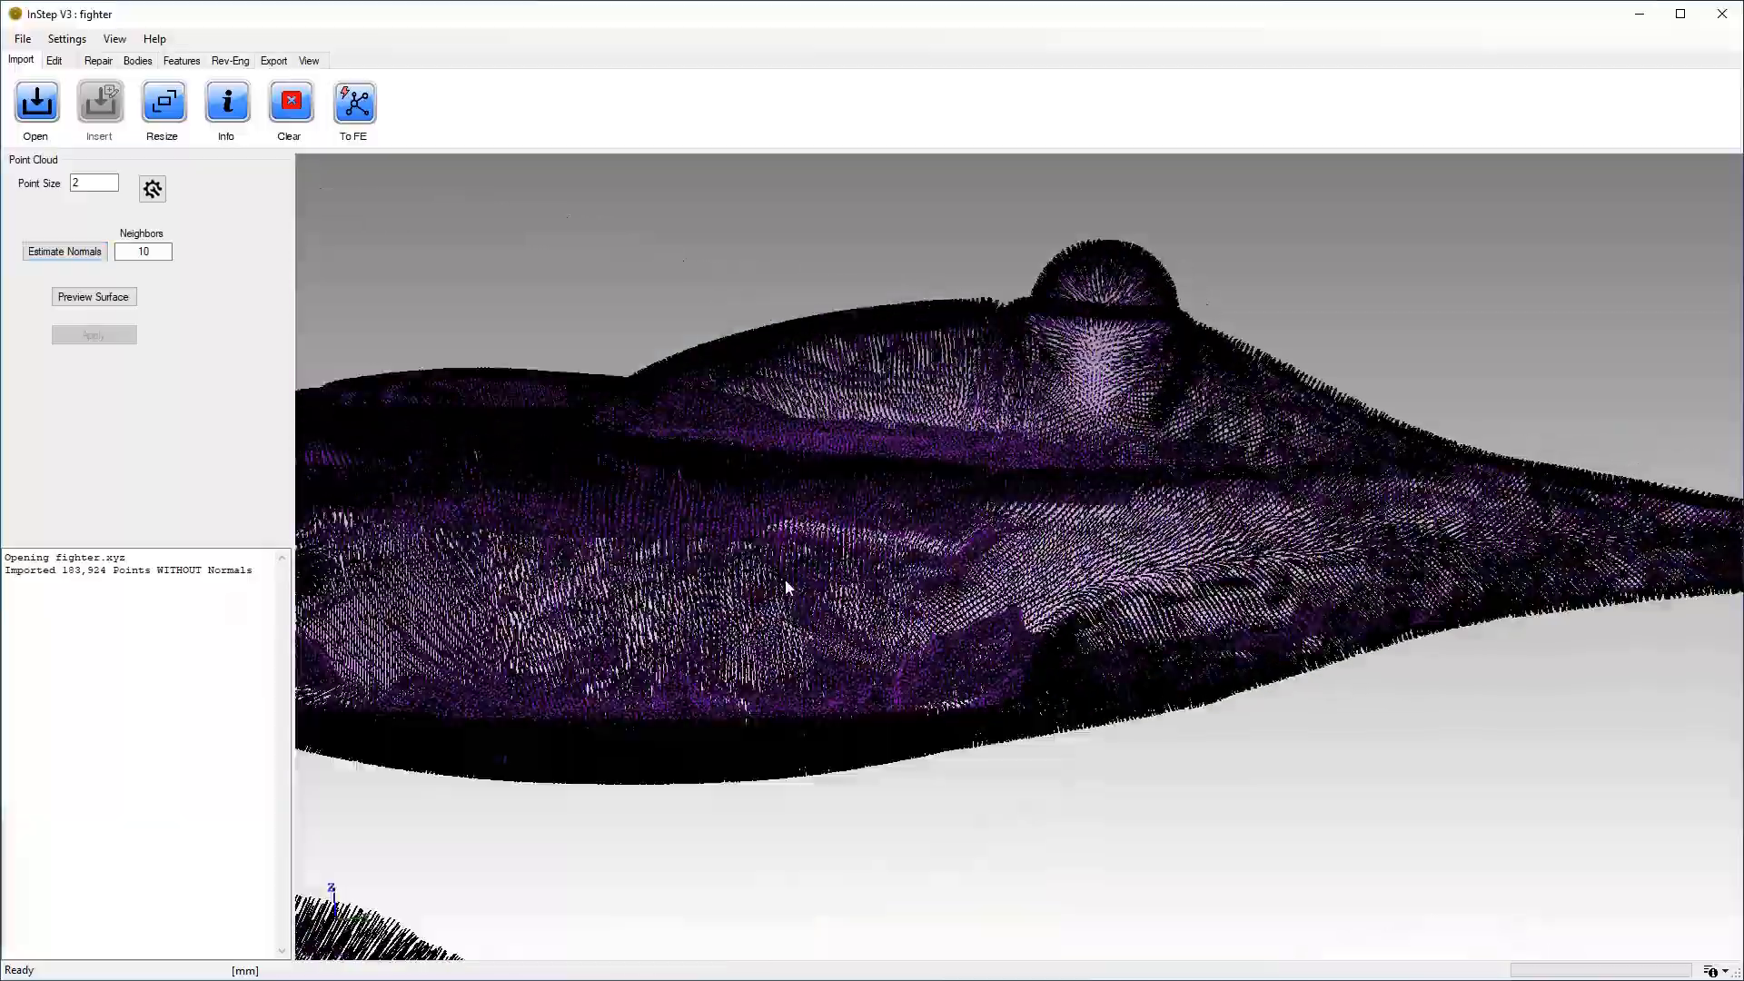
scroll(814, 565, "up", 5)
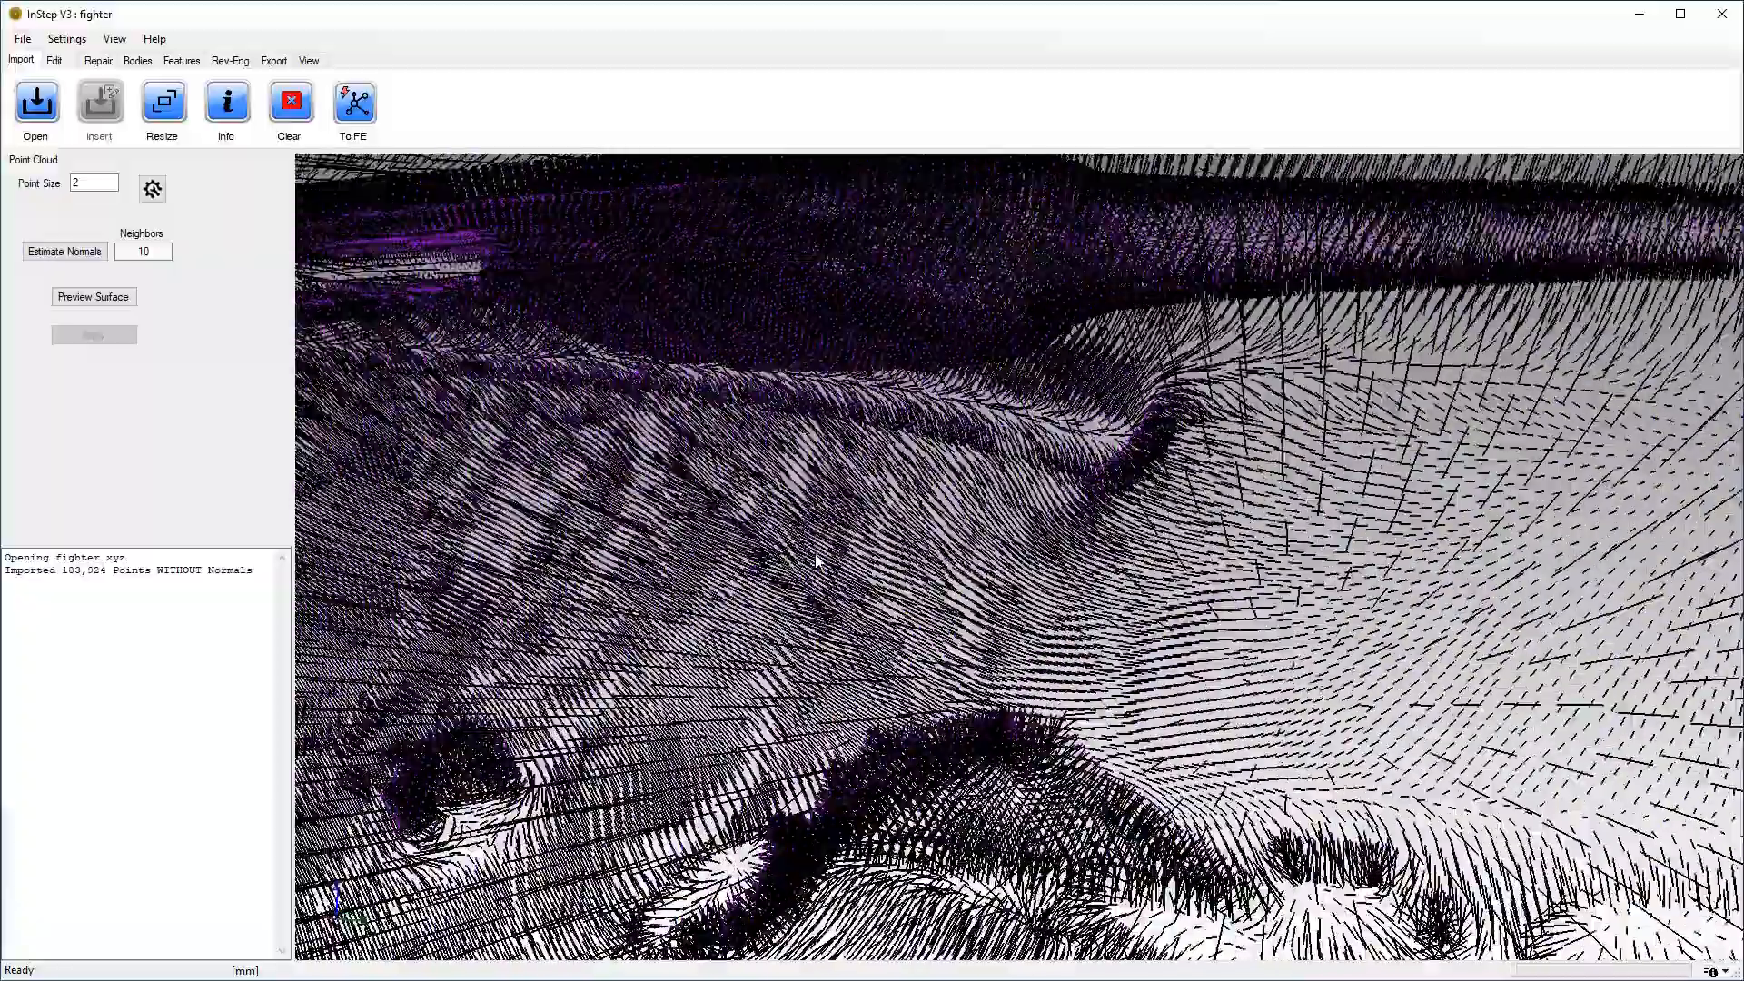
mouse_move(815, 565)
left_mouse_down()
mouse_move(890, 564)
mouse_move(803, 548)
left_mouse_up()
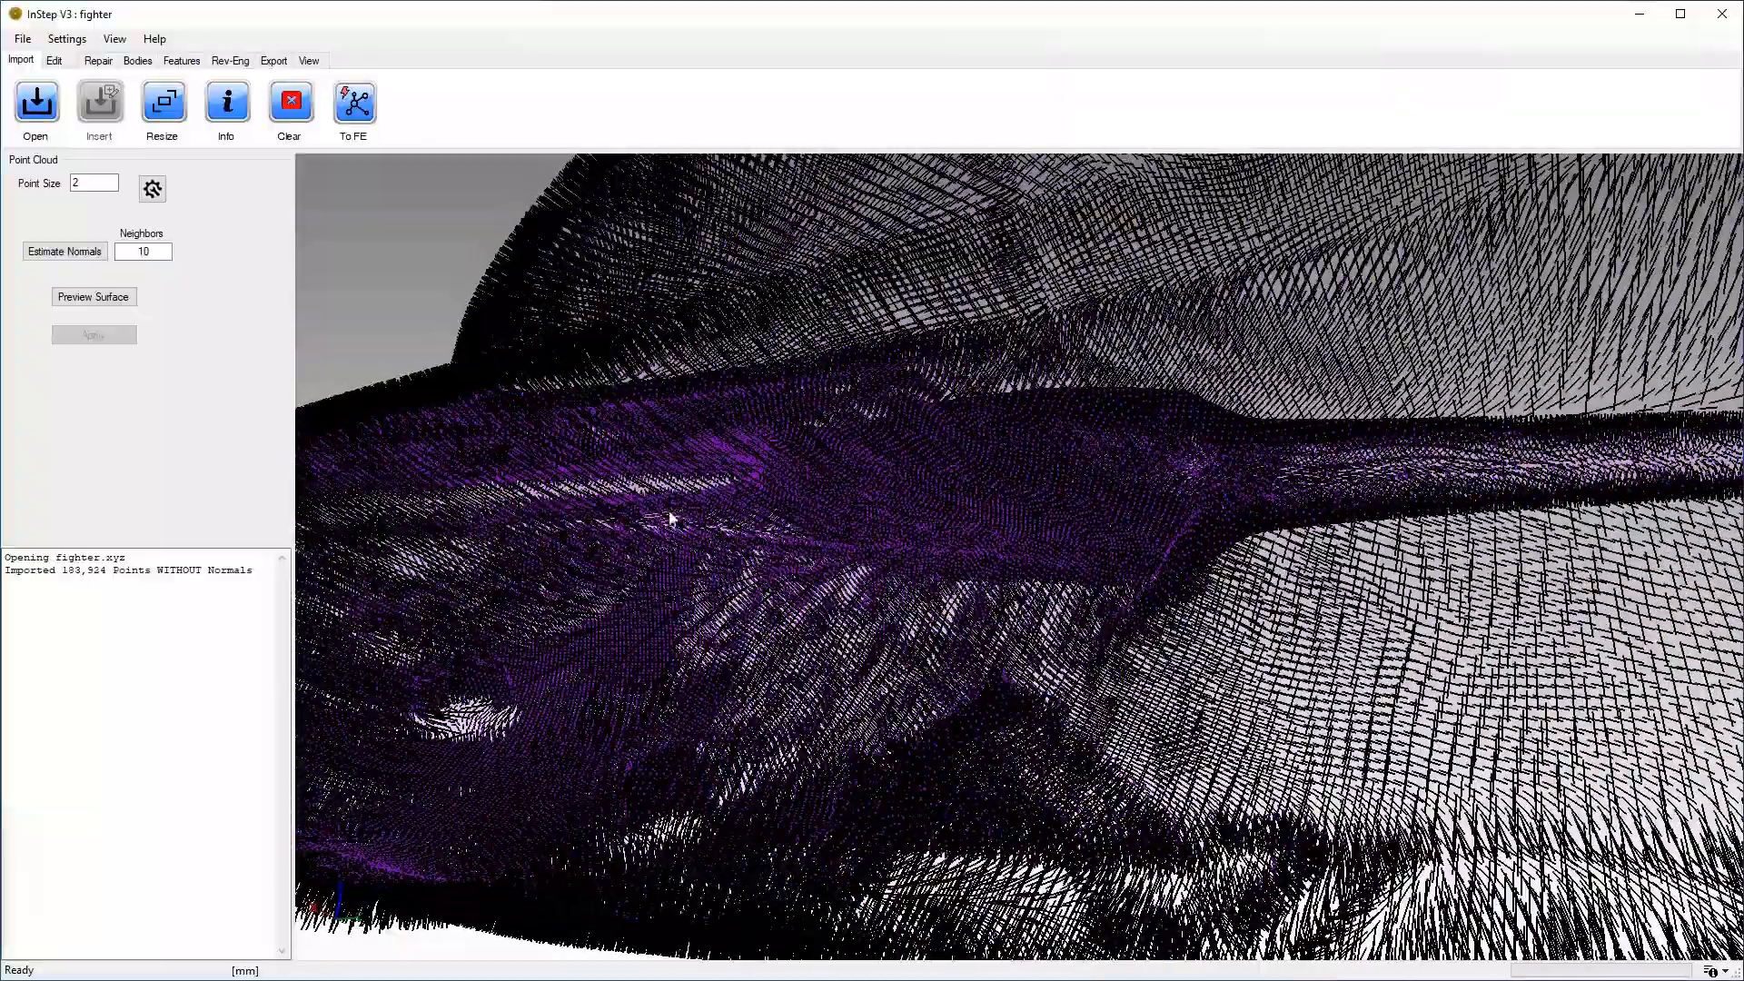
left_click_drag(674, 509, 996, 722)
scroll(994, 720, "down", 5)
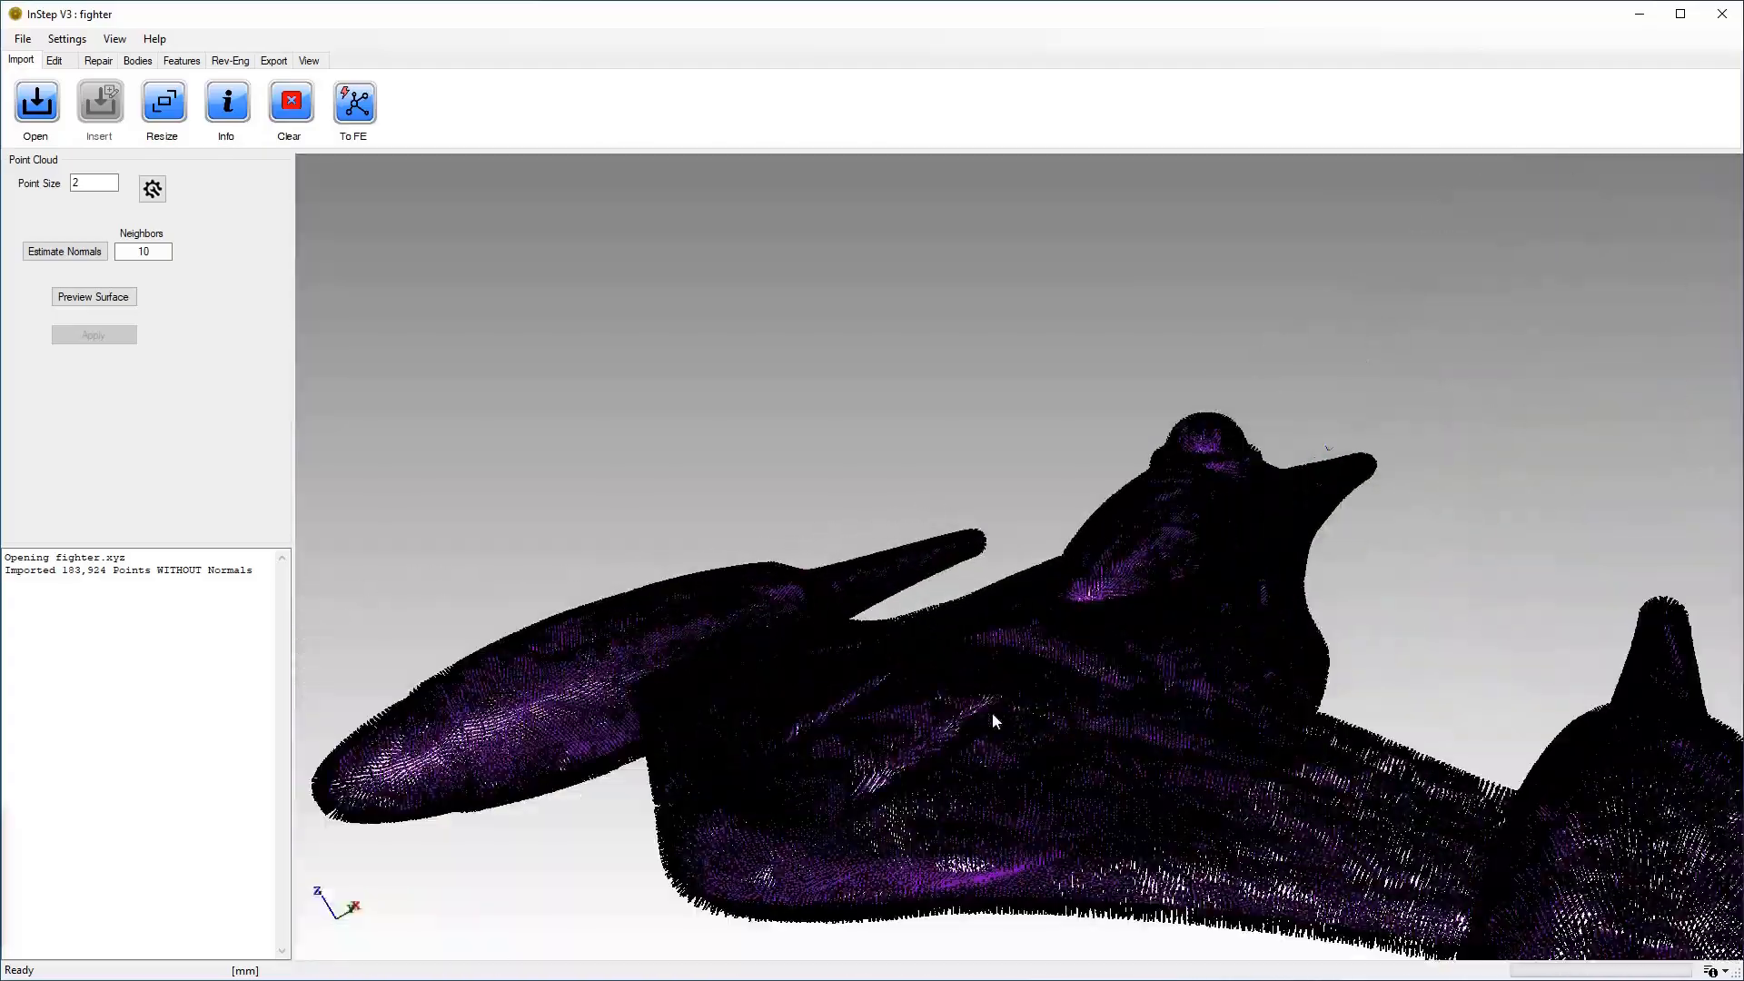
Set the point cloud's Display option to Triangles and its point size to 1.
left_click(153, 189)
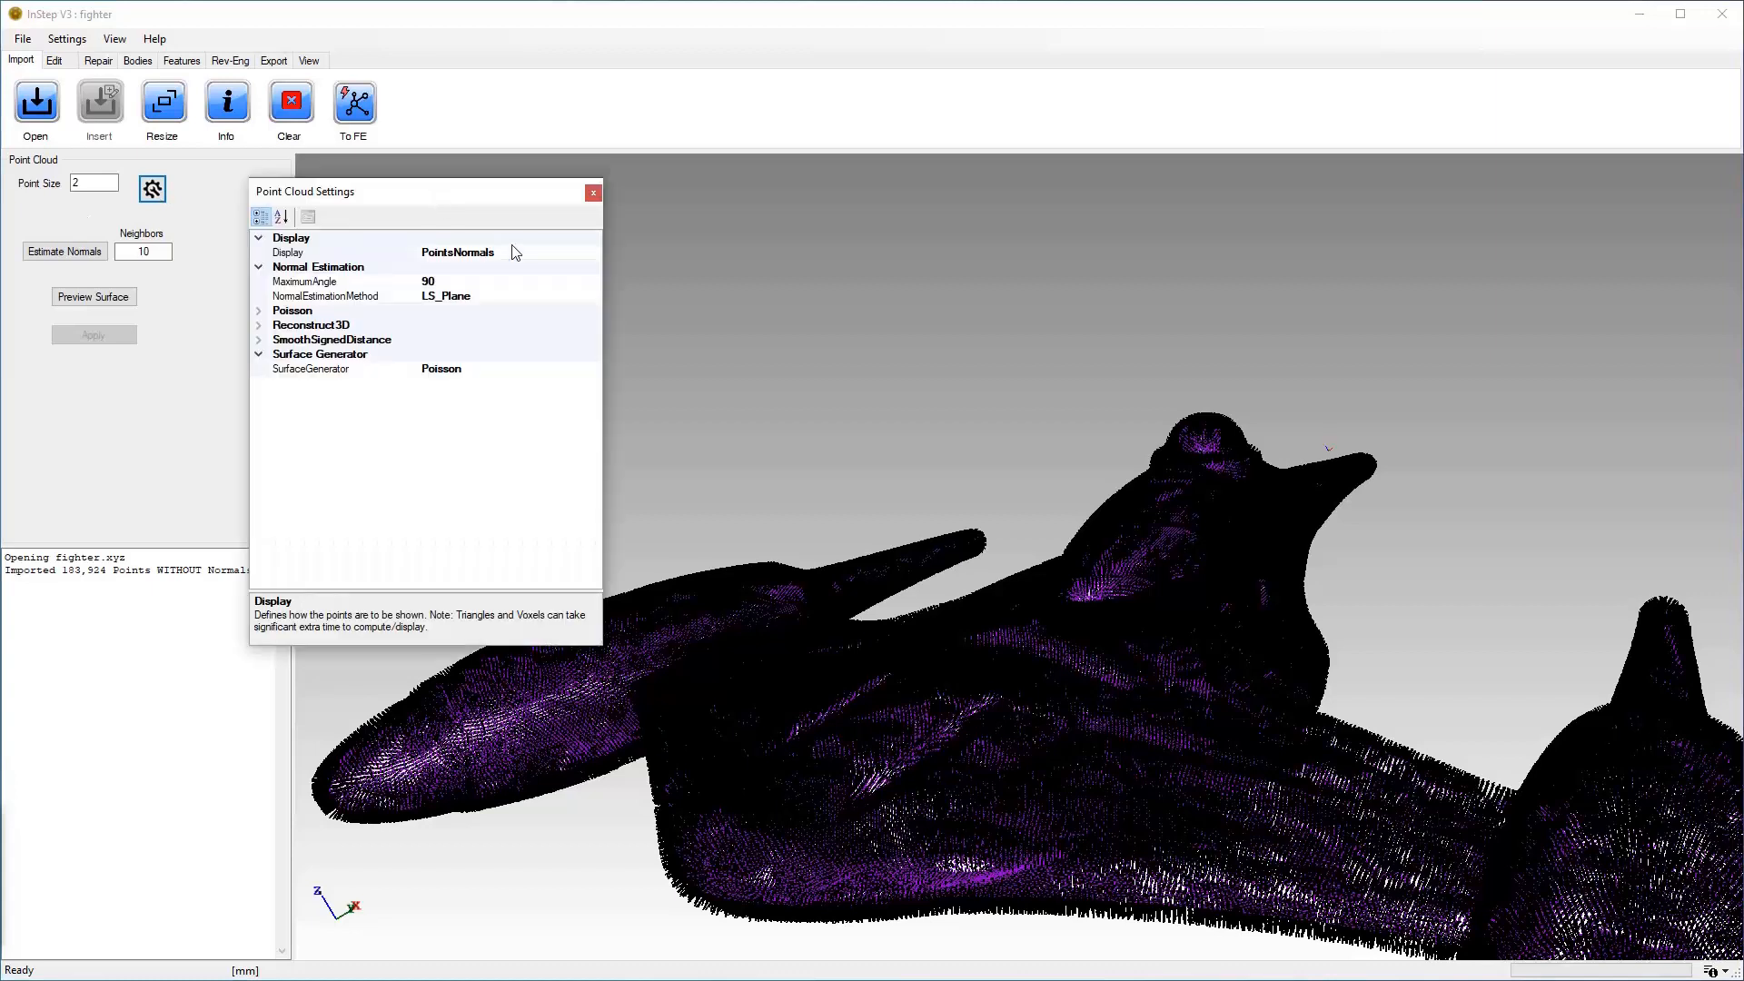
left_click(511, 252)
left_click(593, 255)
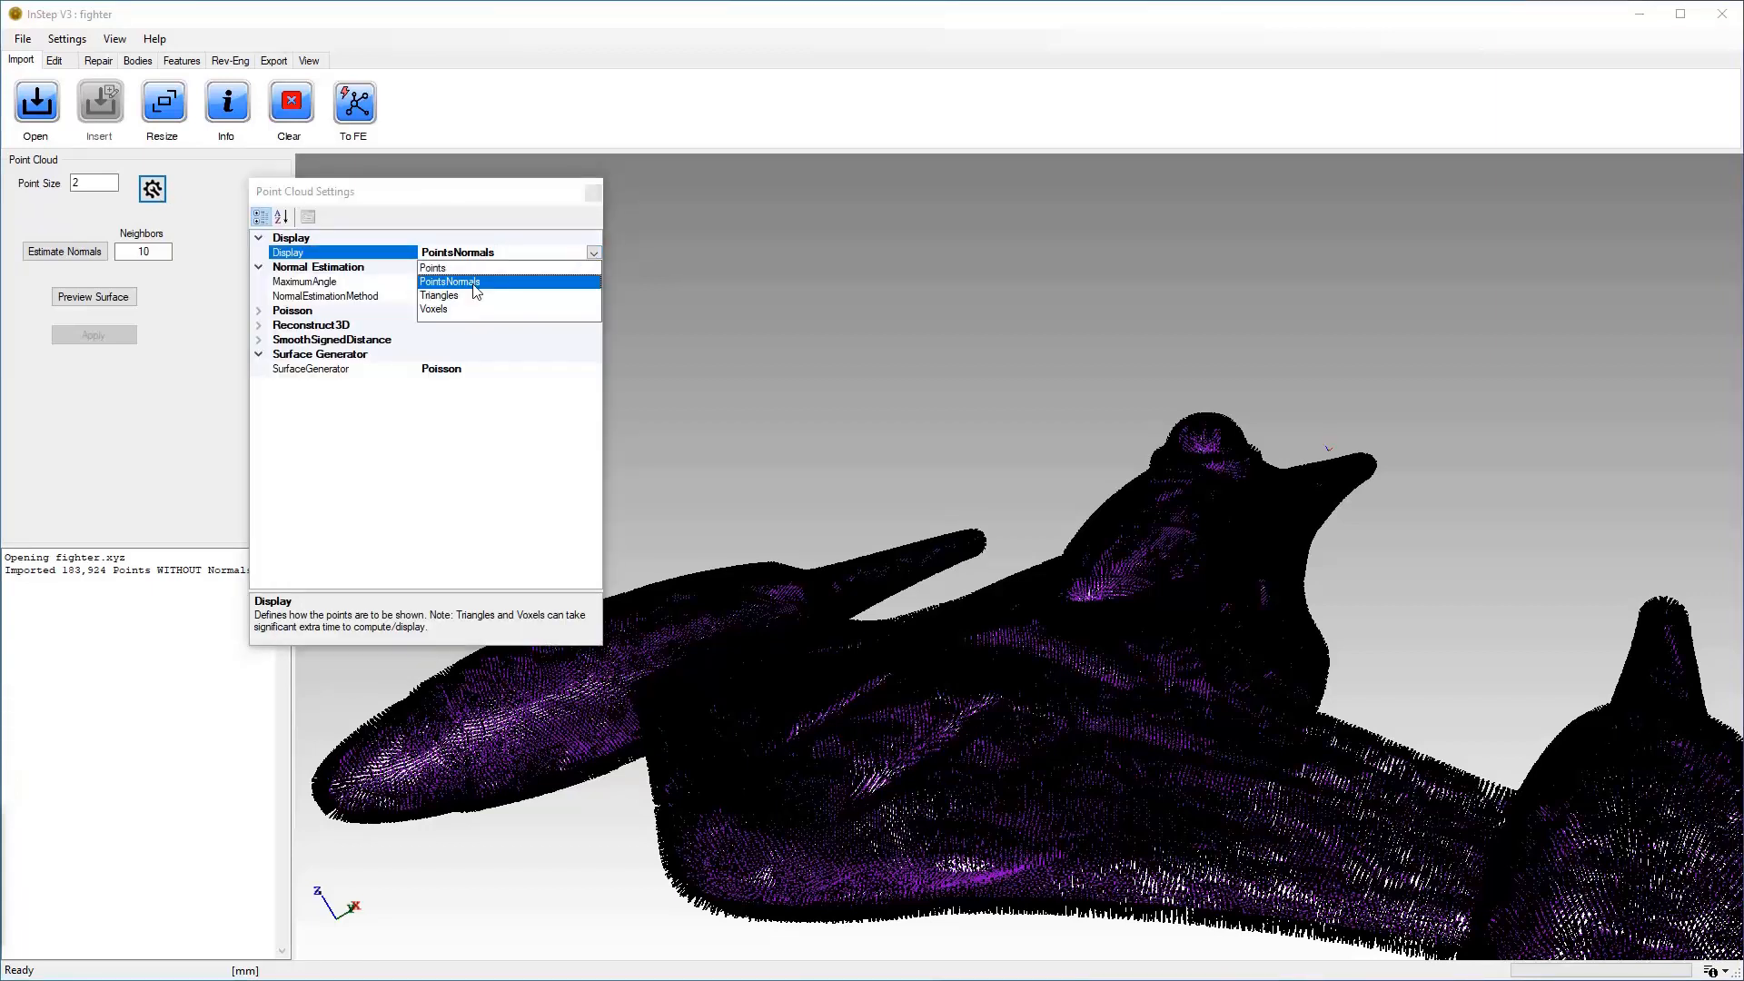
left_click(457, 304)
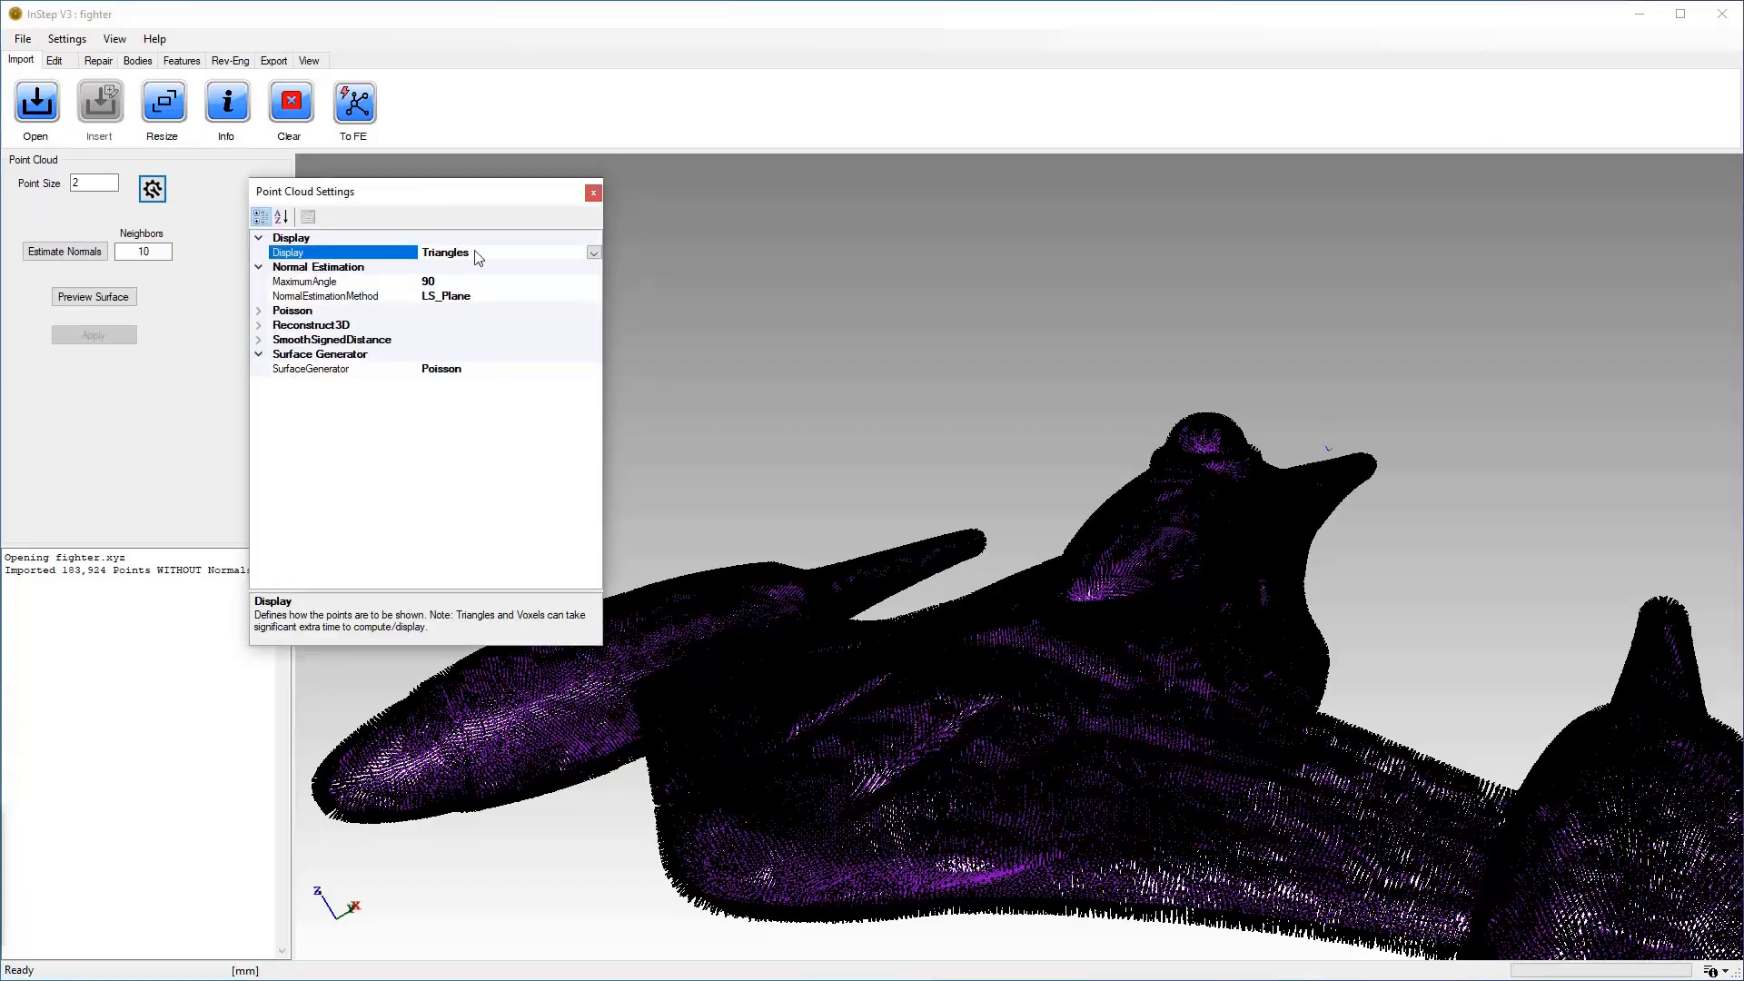
left_click(593, 193)
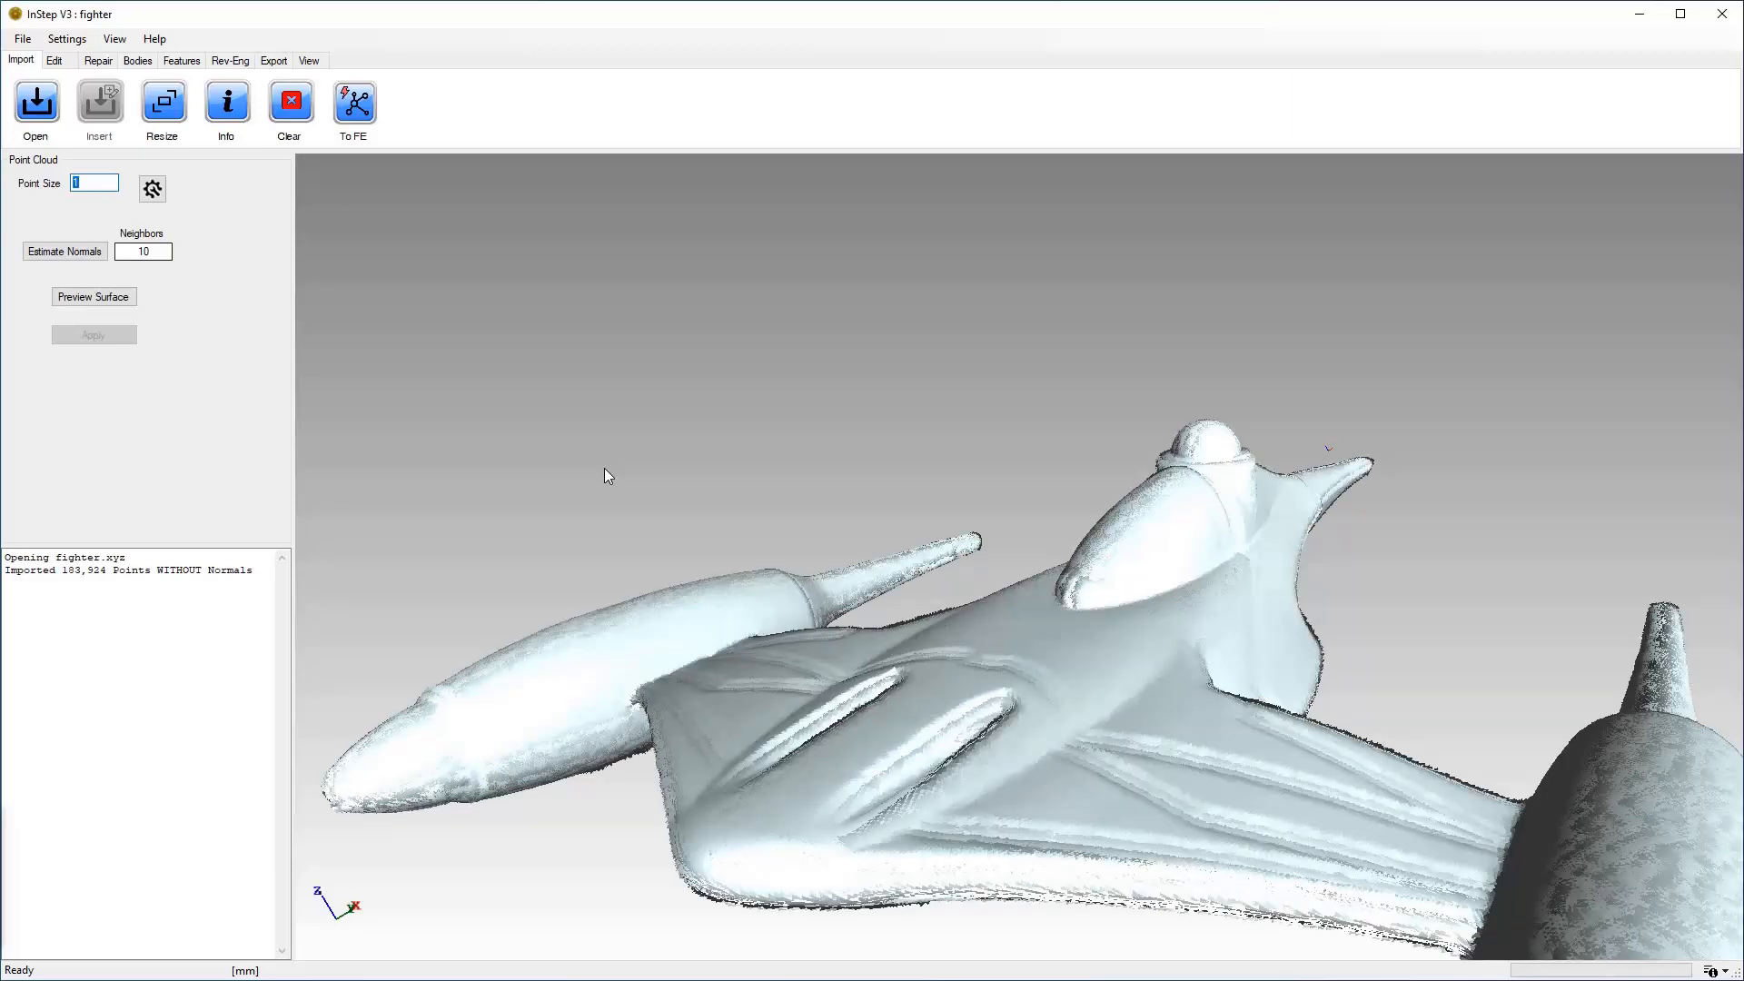
Examine the triangle display of the fighter from several angles, especially around the dome and canopy.
mouse_move(1076, 597)
left_mouse_down()
mouse_move(1082, 656)
mouse_move(1059, 625)
left_mouse_up()
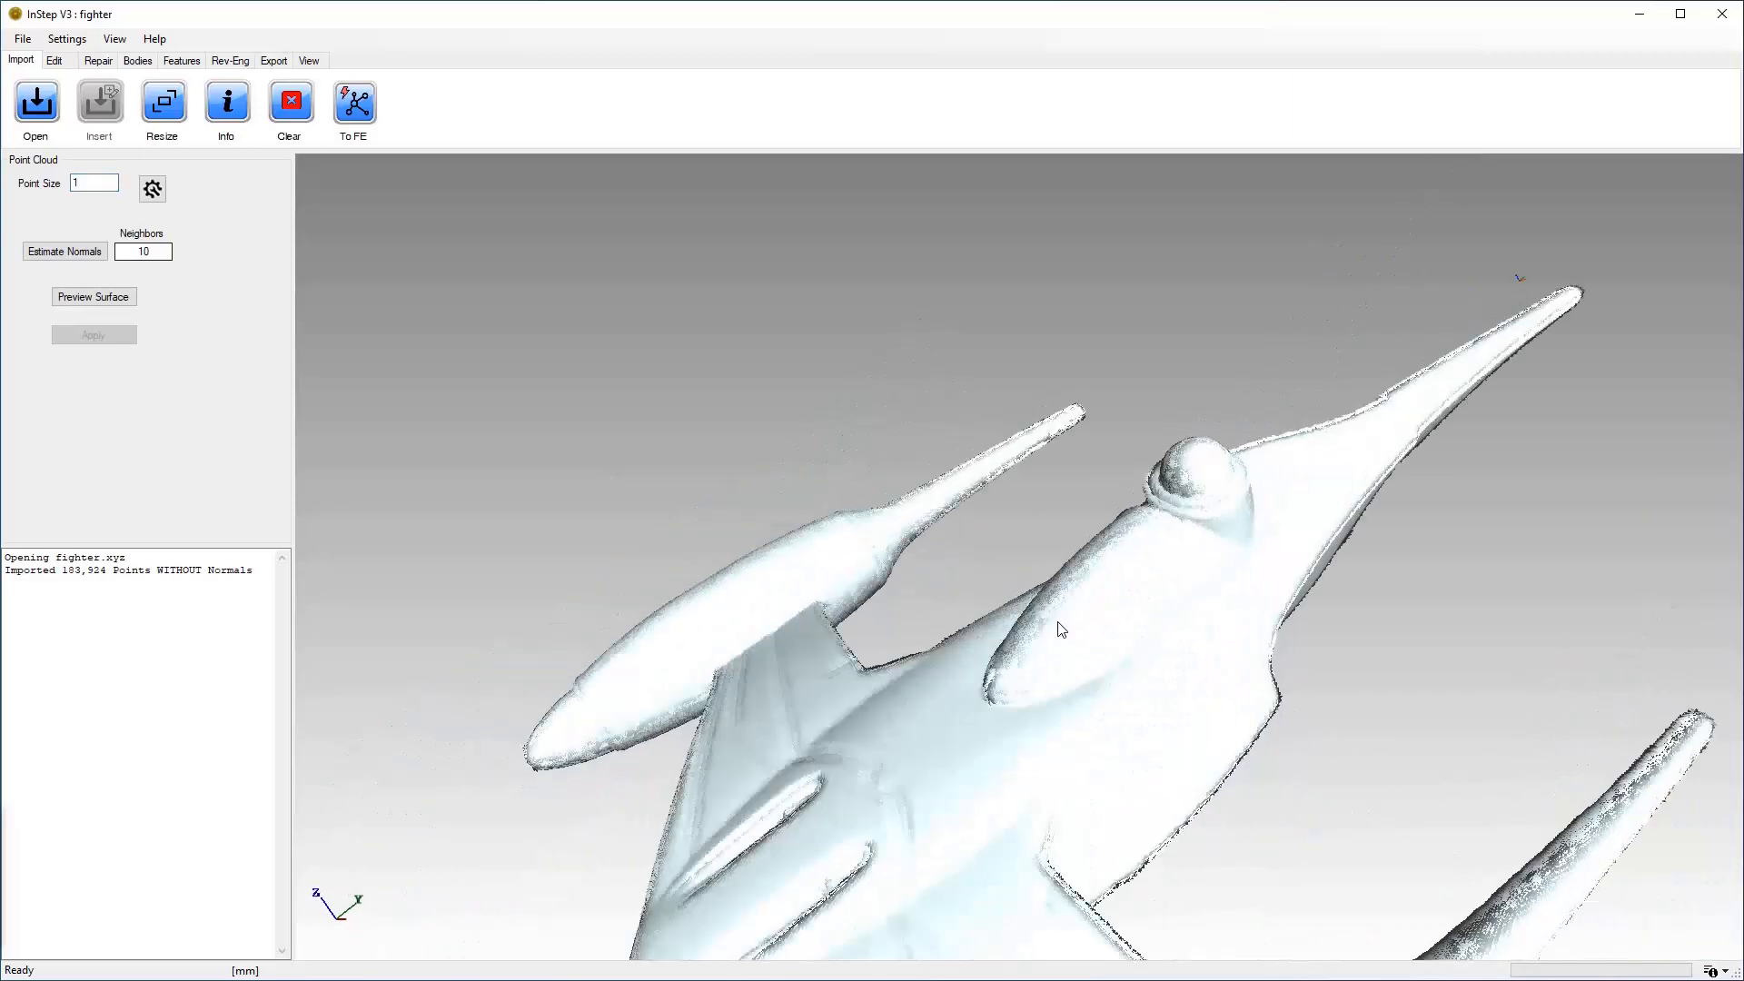
scroll(876, 564, "up", 4)
scroll(876, 564, "up", 5)
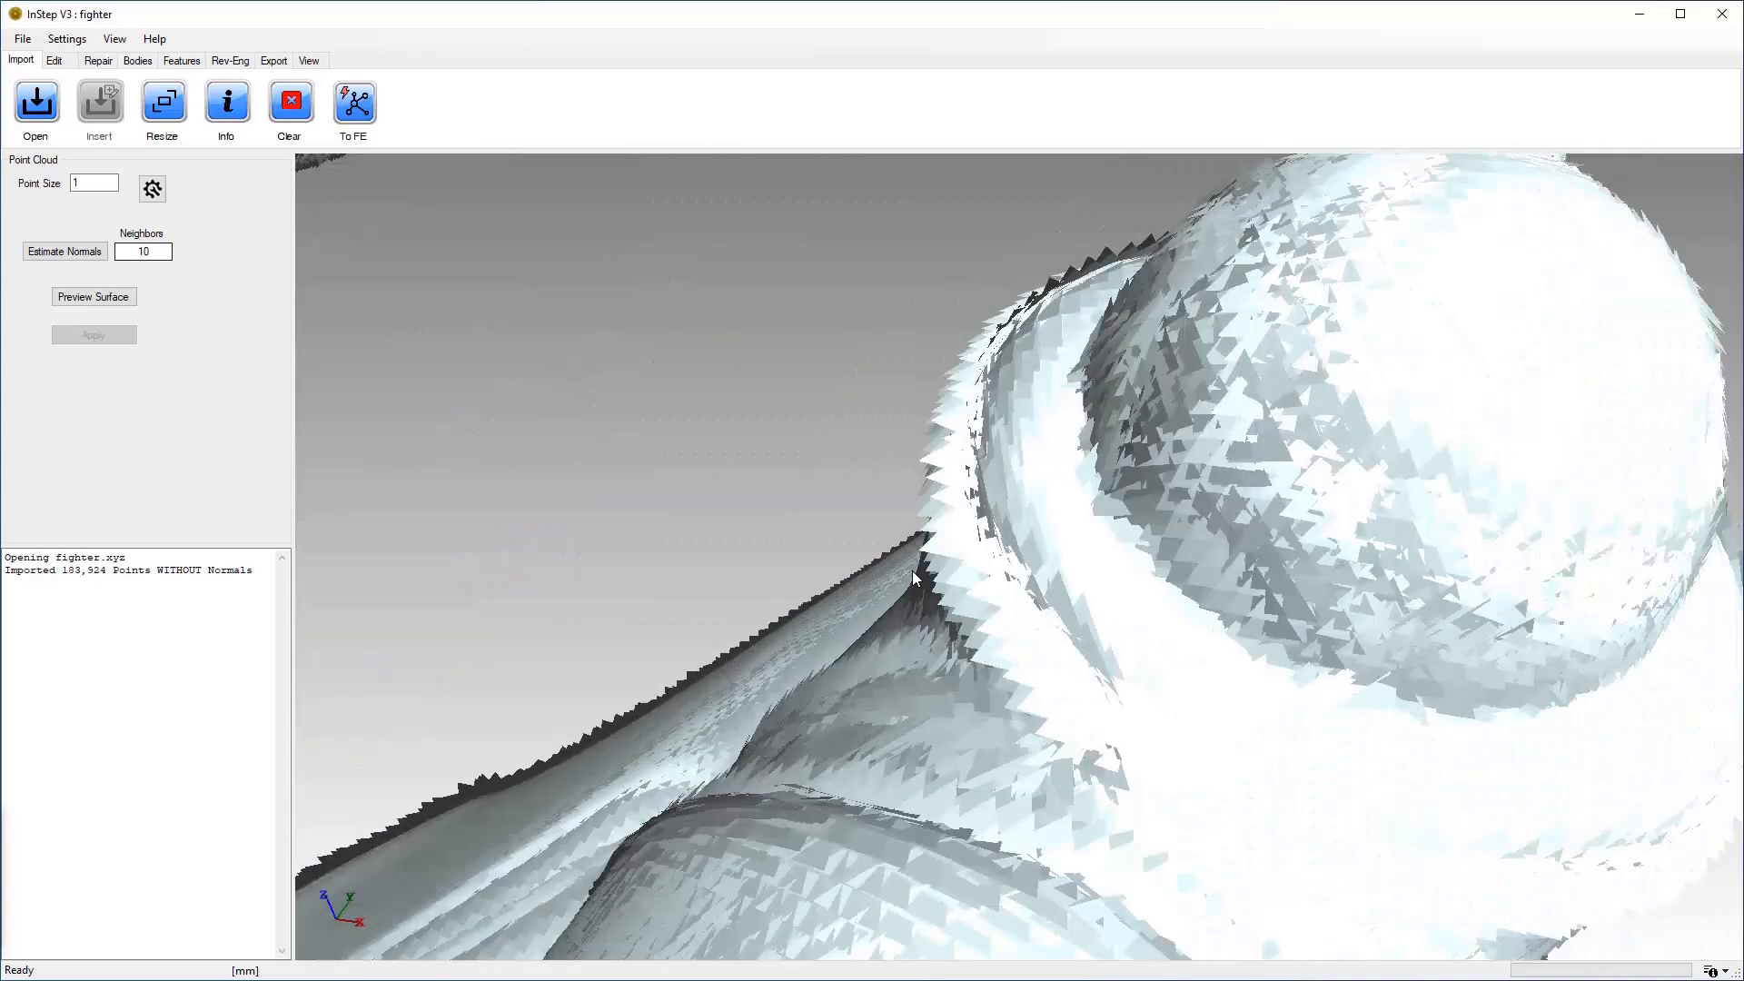
left_click_drag(912, 570, 926, 569)
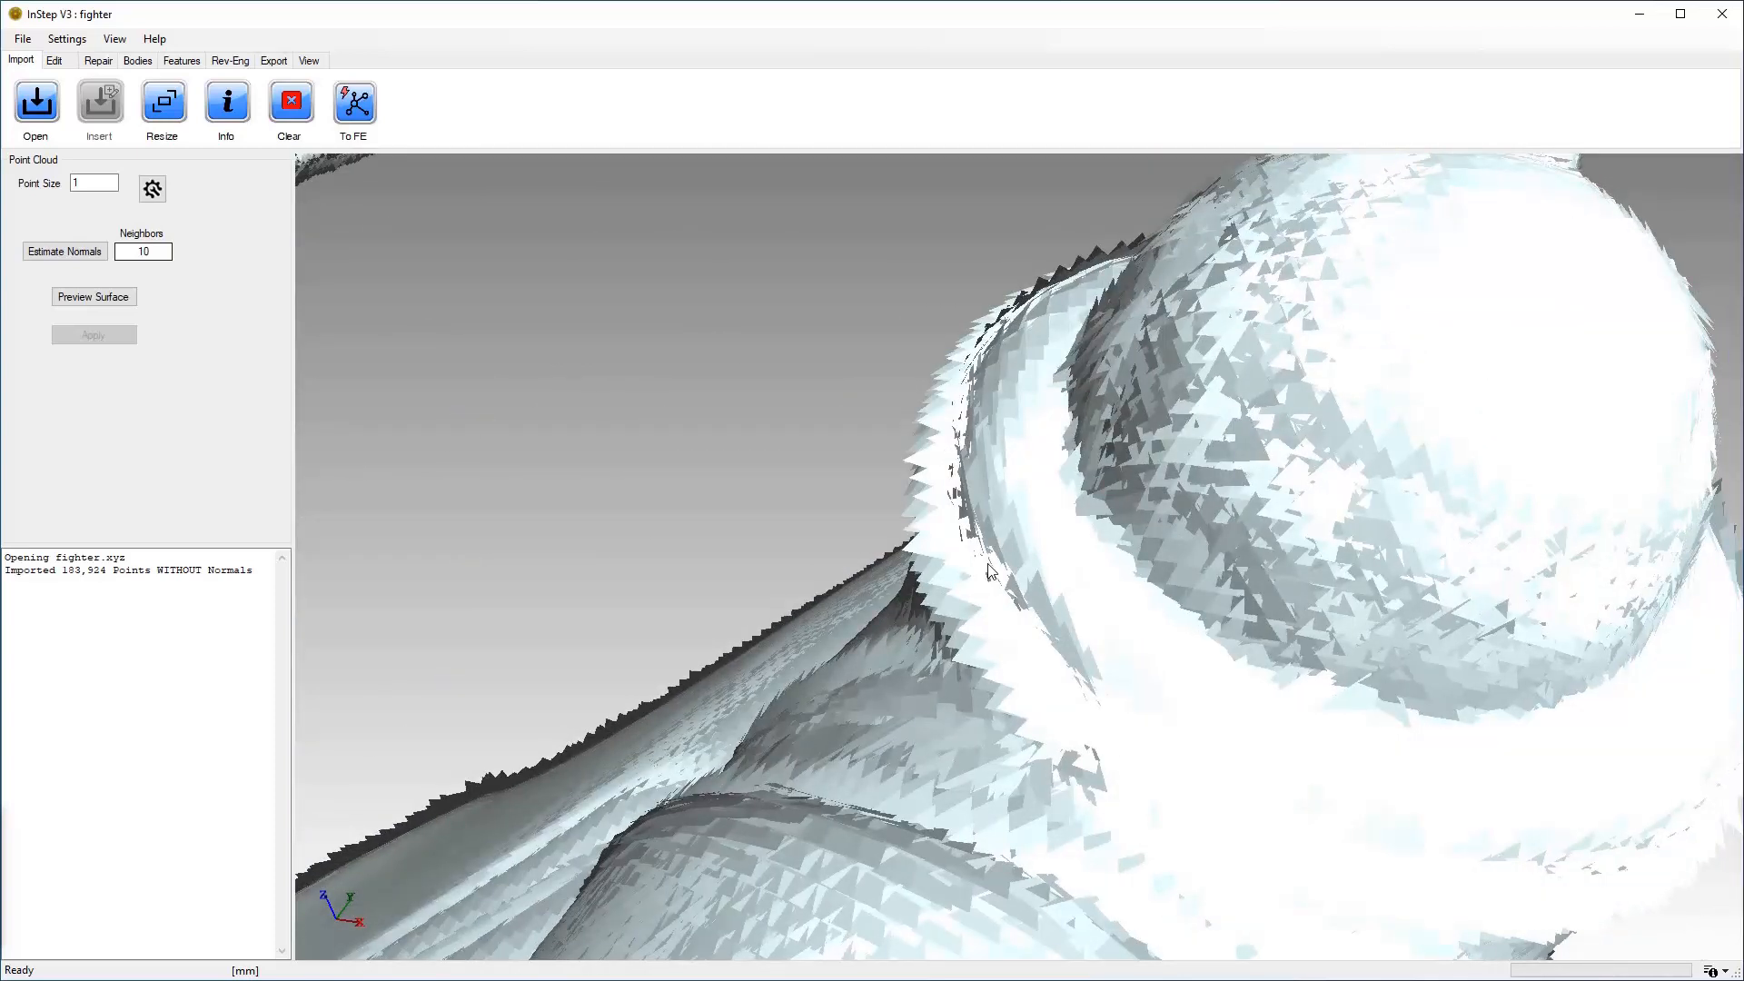
scroll(989, 570, "up", 1)
scroll(988, 570, "down", 5)
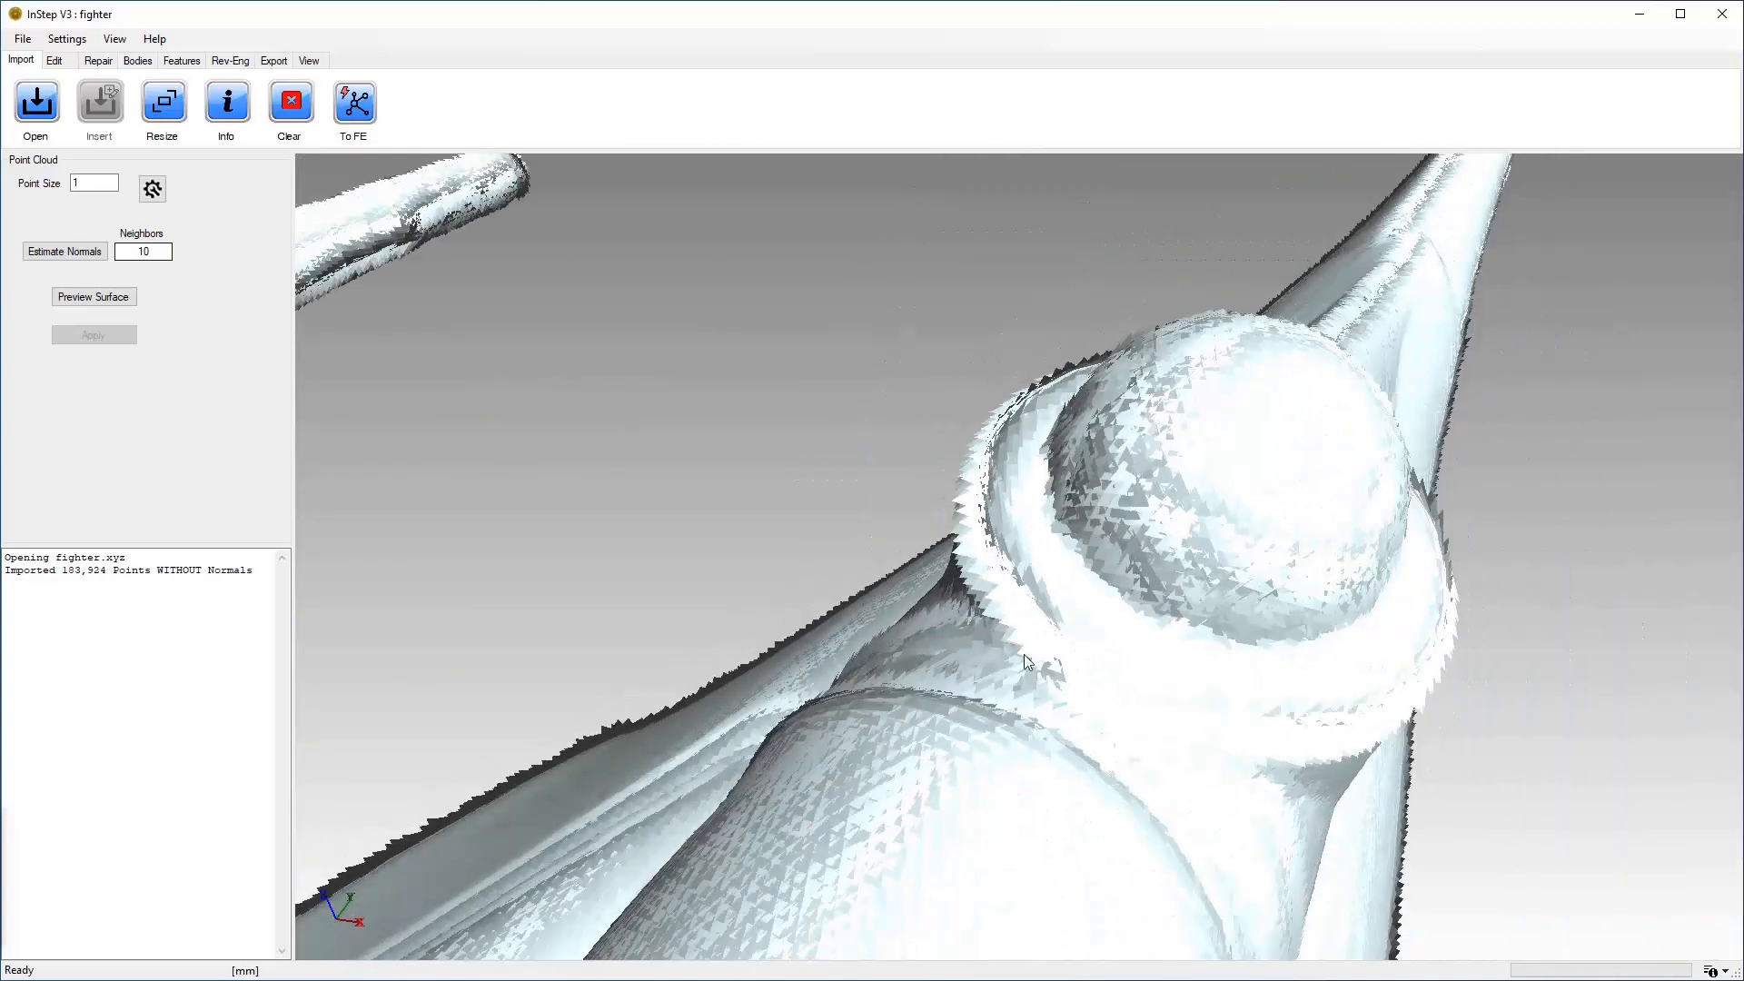
scroll(1019, 641, "down", 3)
scroll(1017, 633, "up", 1)
scroll(989, 456, "up", 4)
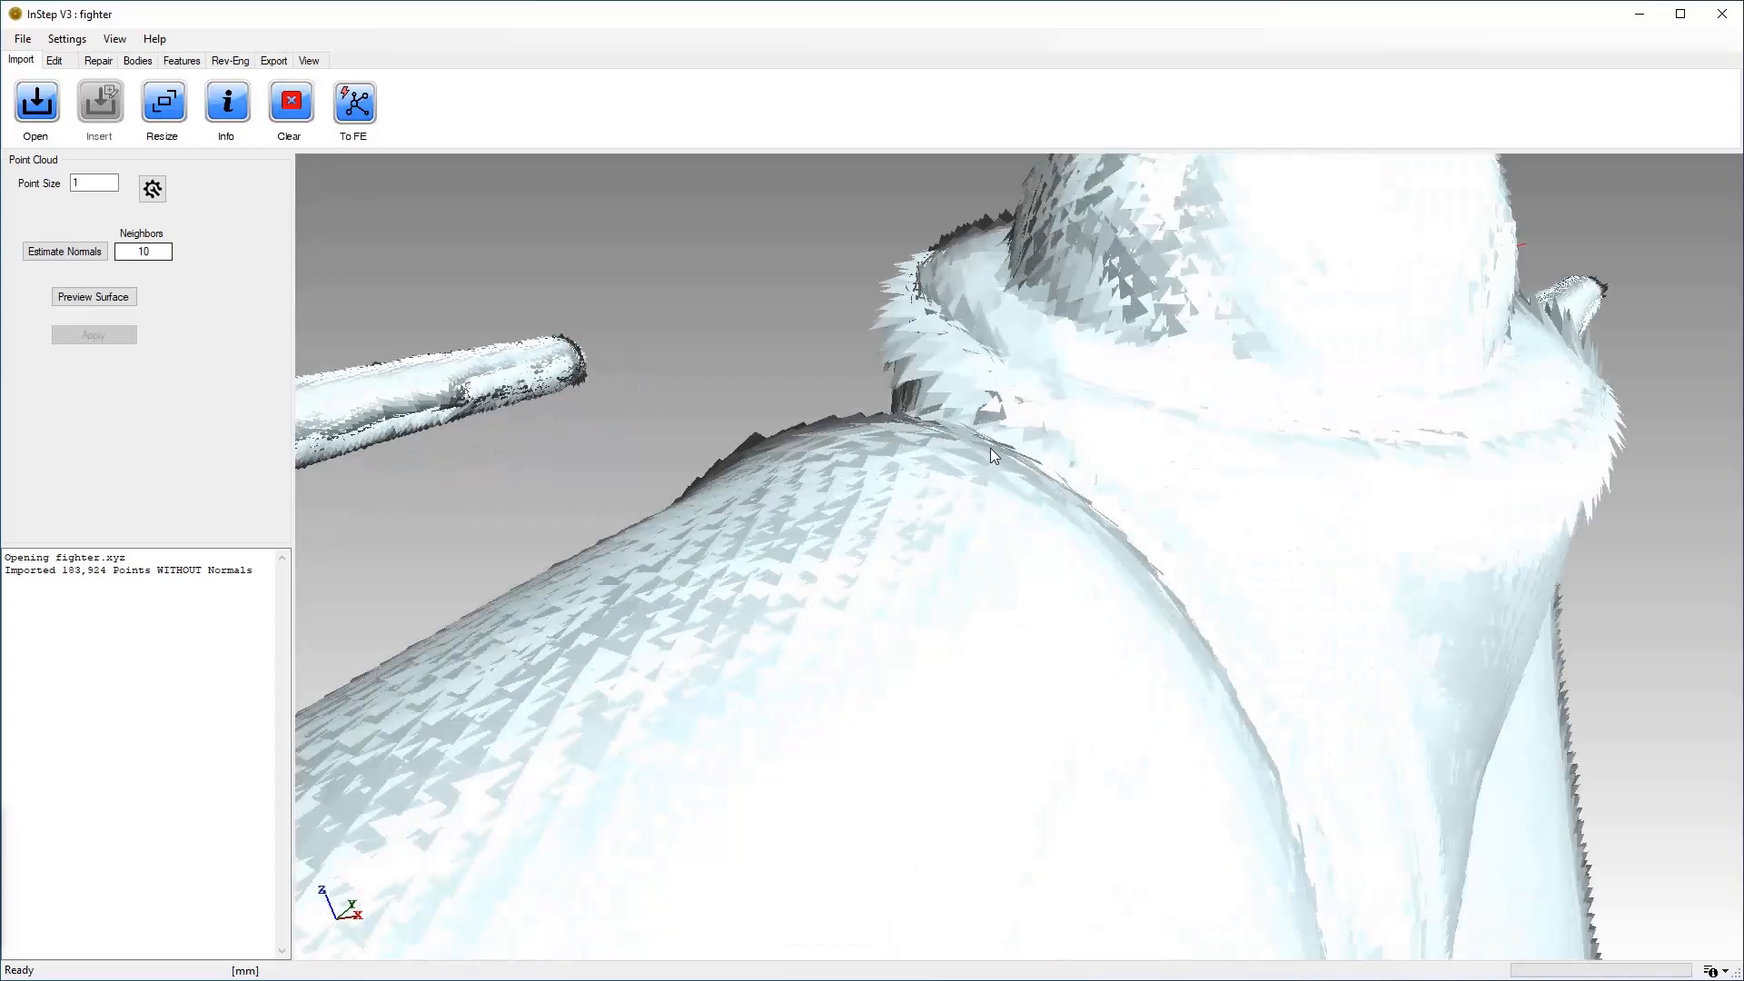
scroll(990, 448, "down", 4)
scroll(996, 517, "up", 5)
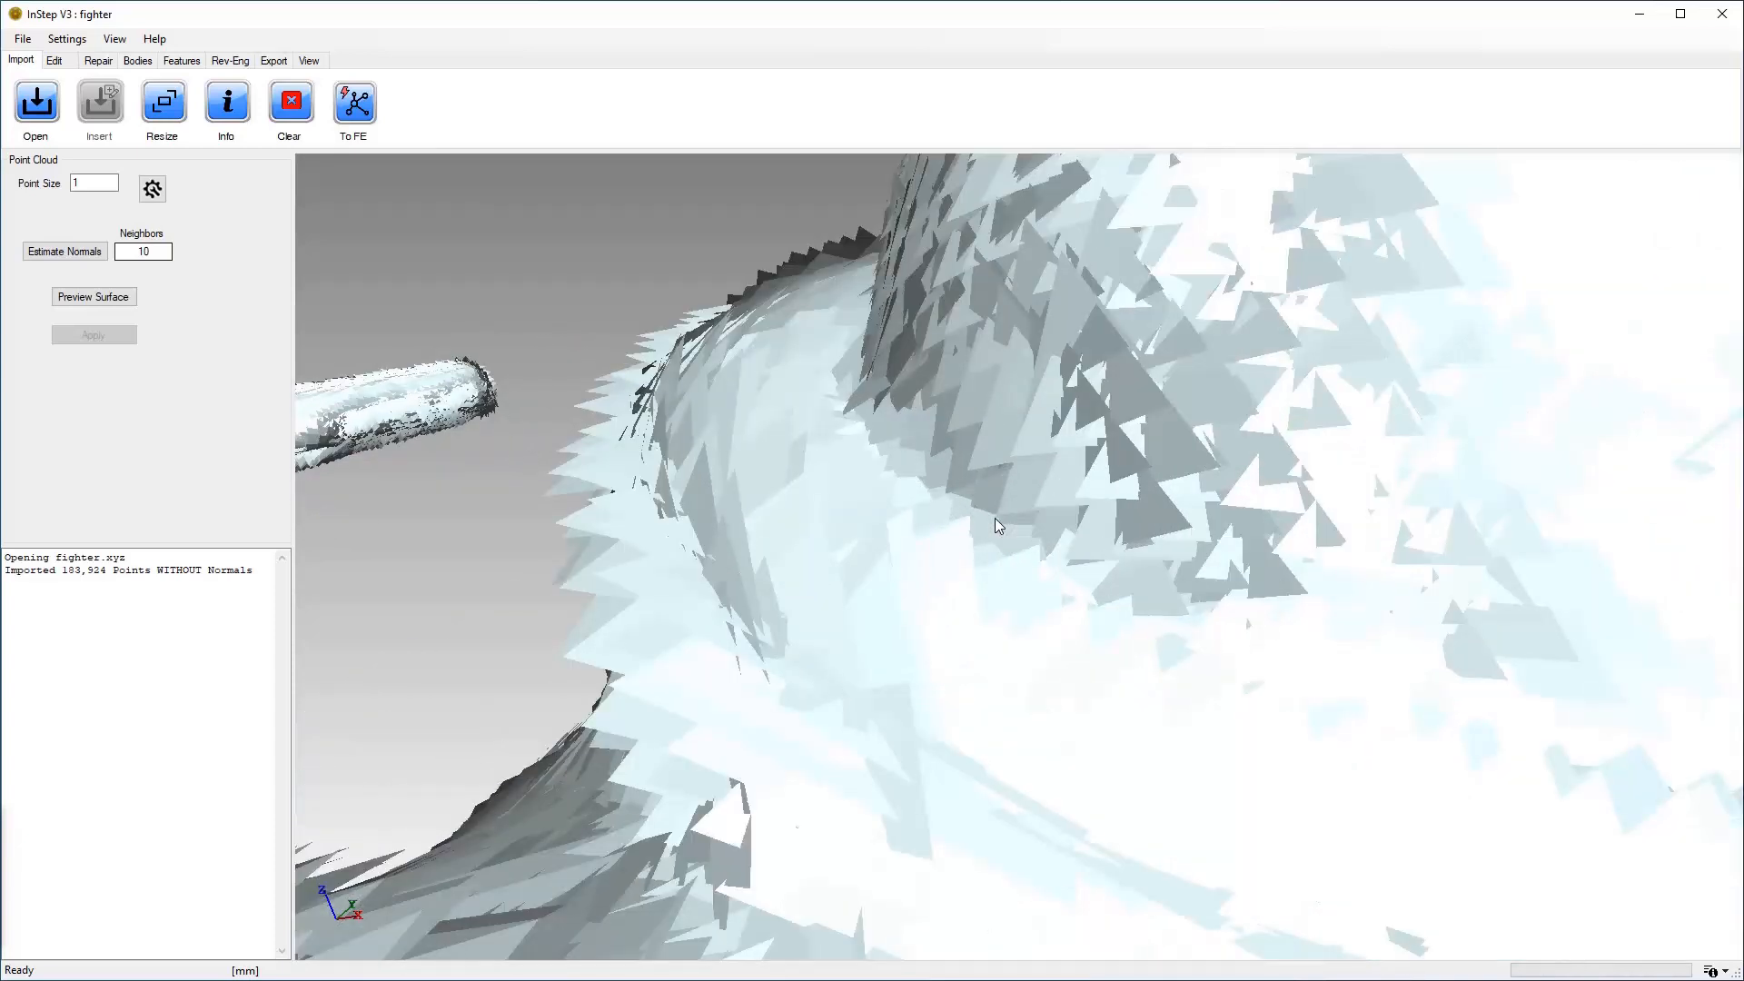
scroll(995, 520, "down", 5)
middle_click_drag(1015, 575, 927, 576)
scroll(864, 688, "down", 5)
scroll(917, 586, "down", 3)
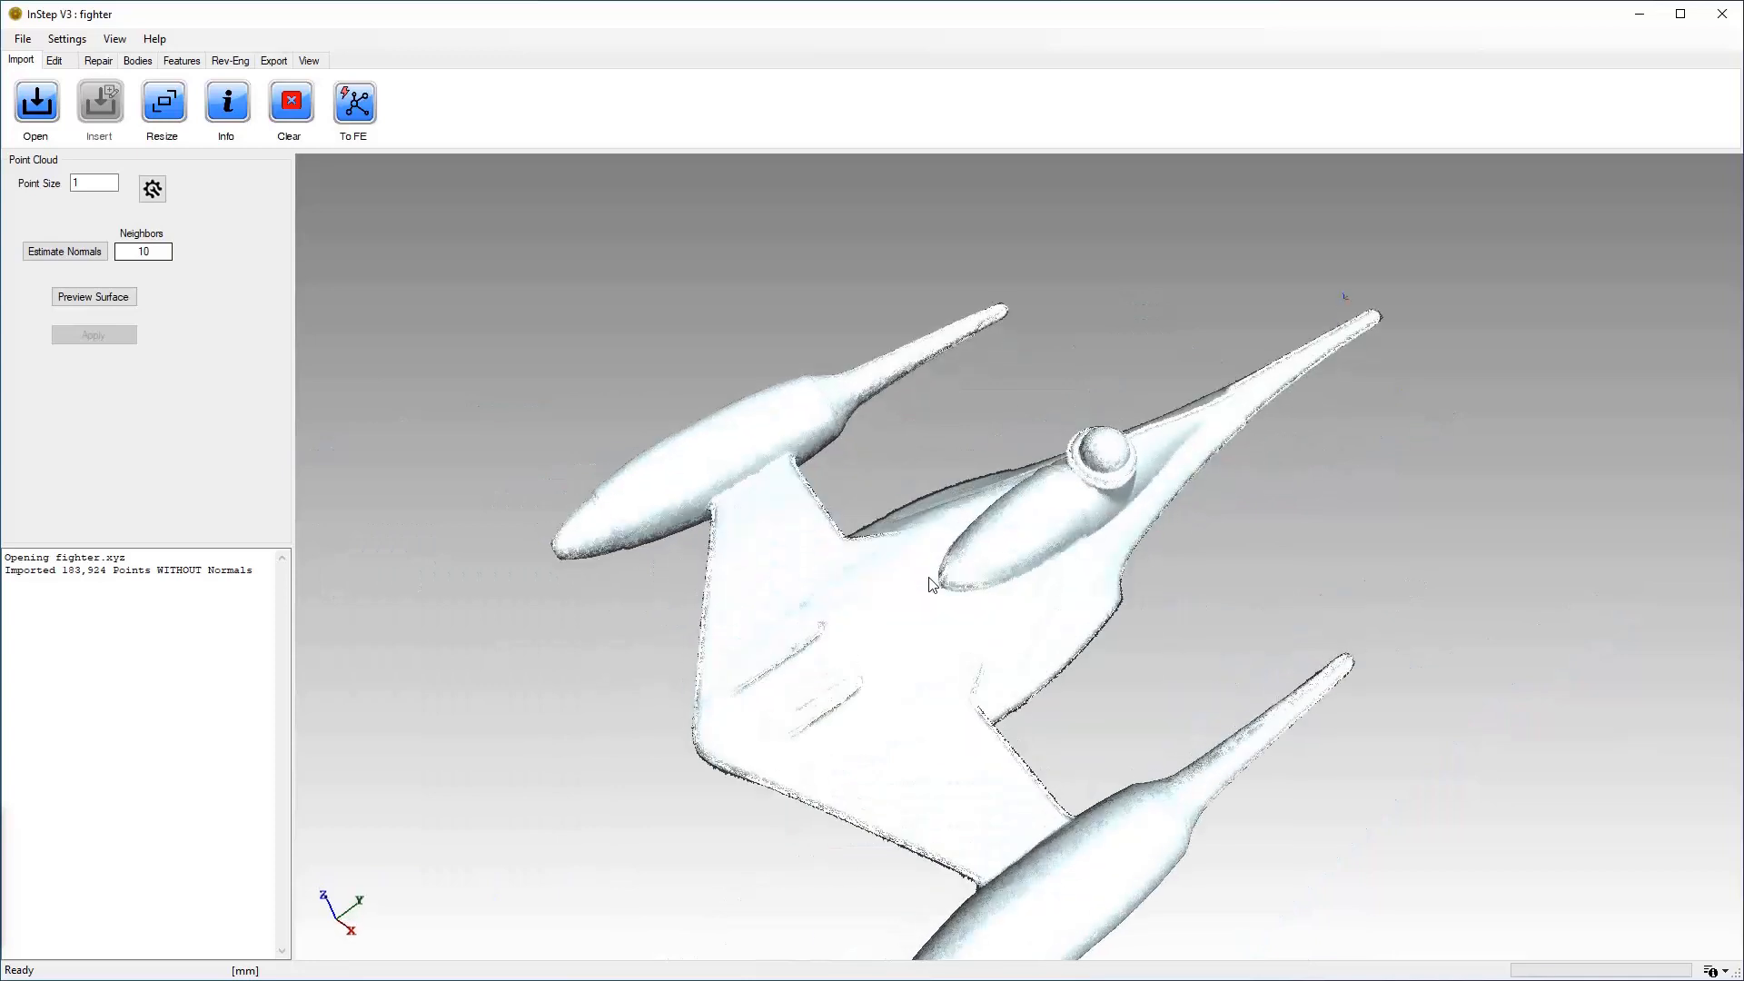
Inspect the individual triangles on the fighter's wing up close and return to a view of the whole model.
scroll(927, 654, "up", 10)
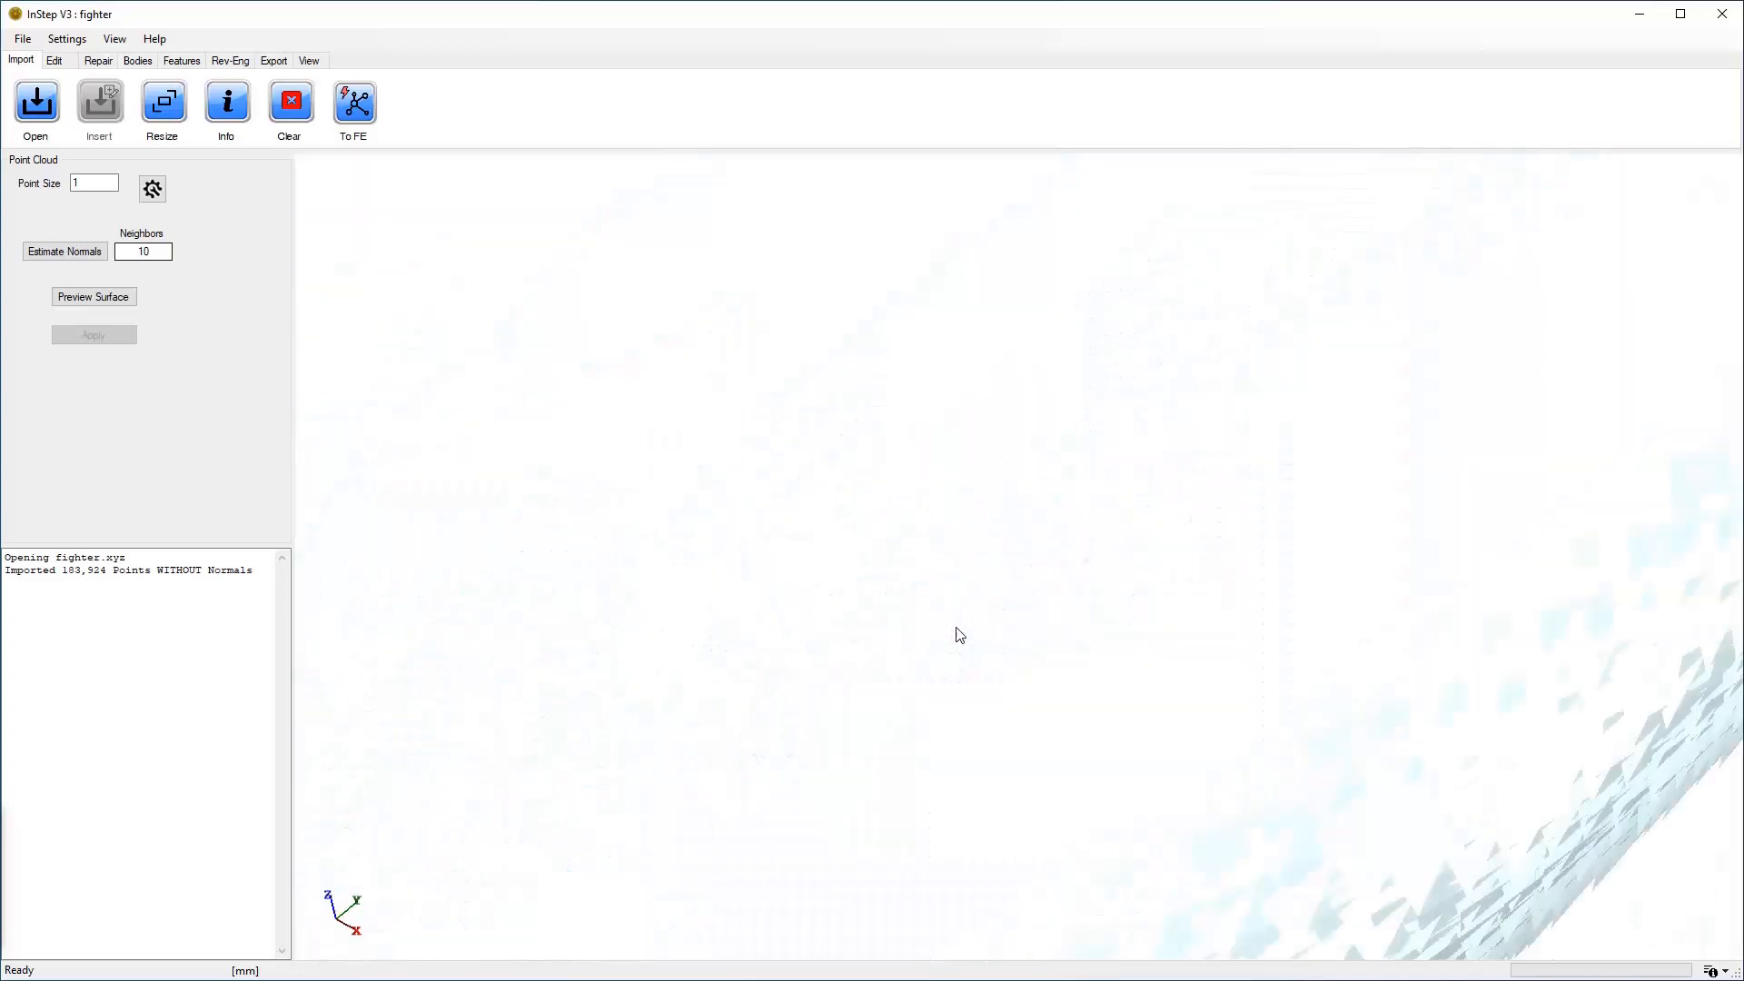
mouse_move(957, 629)
middle_mouse_down()
mouse_move(975, 631)
mouse_move(946, 600)
middle_mouse_up()
scroll(942, 623, "down", 10)
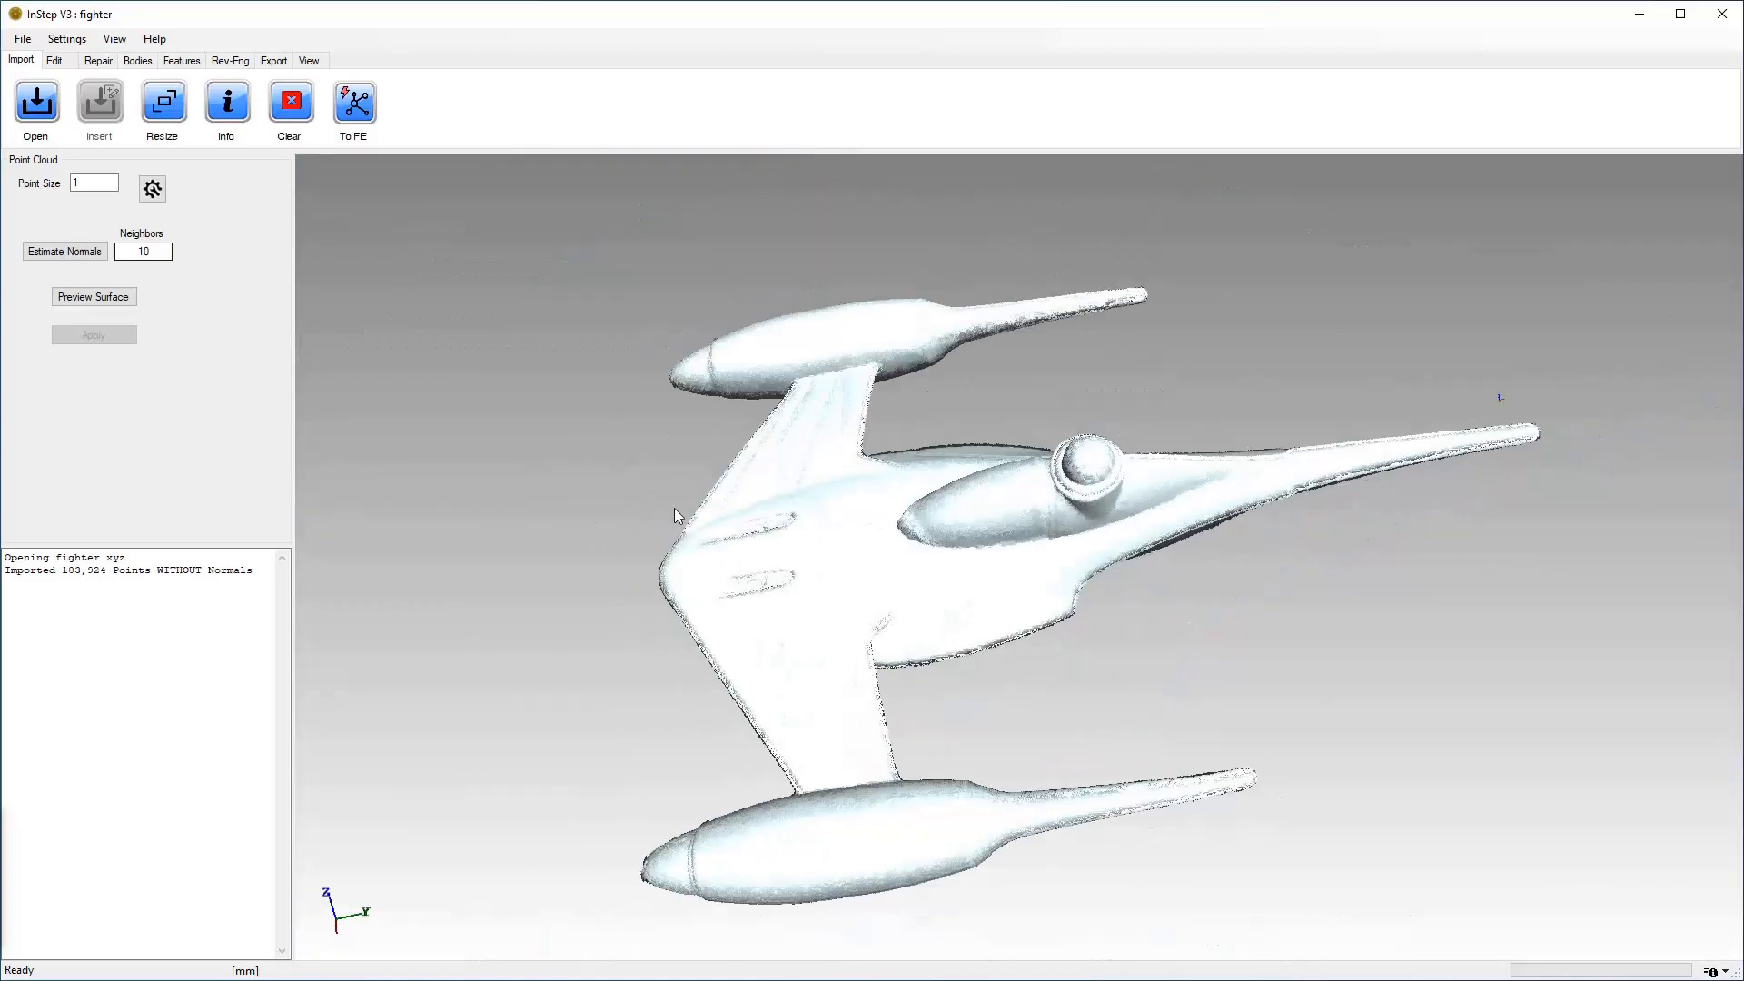
Review the surface generator choice and the Poisson parameters in the point cloud settings, closing the settings without changes.
left_click(153, 189)
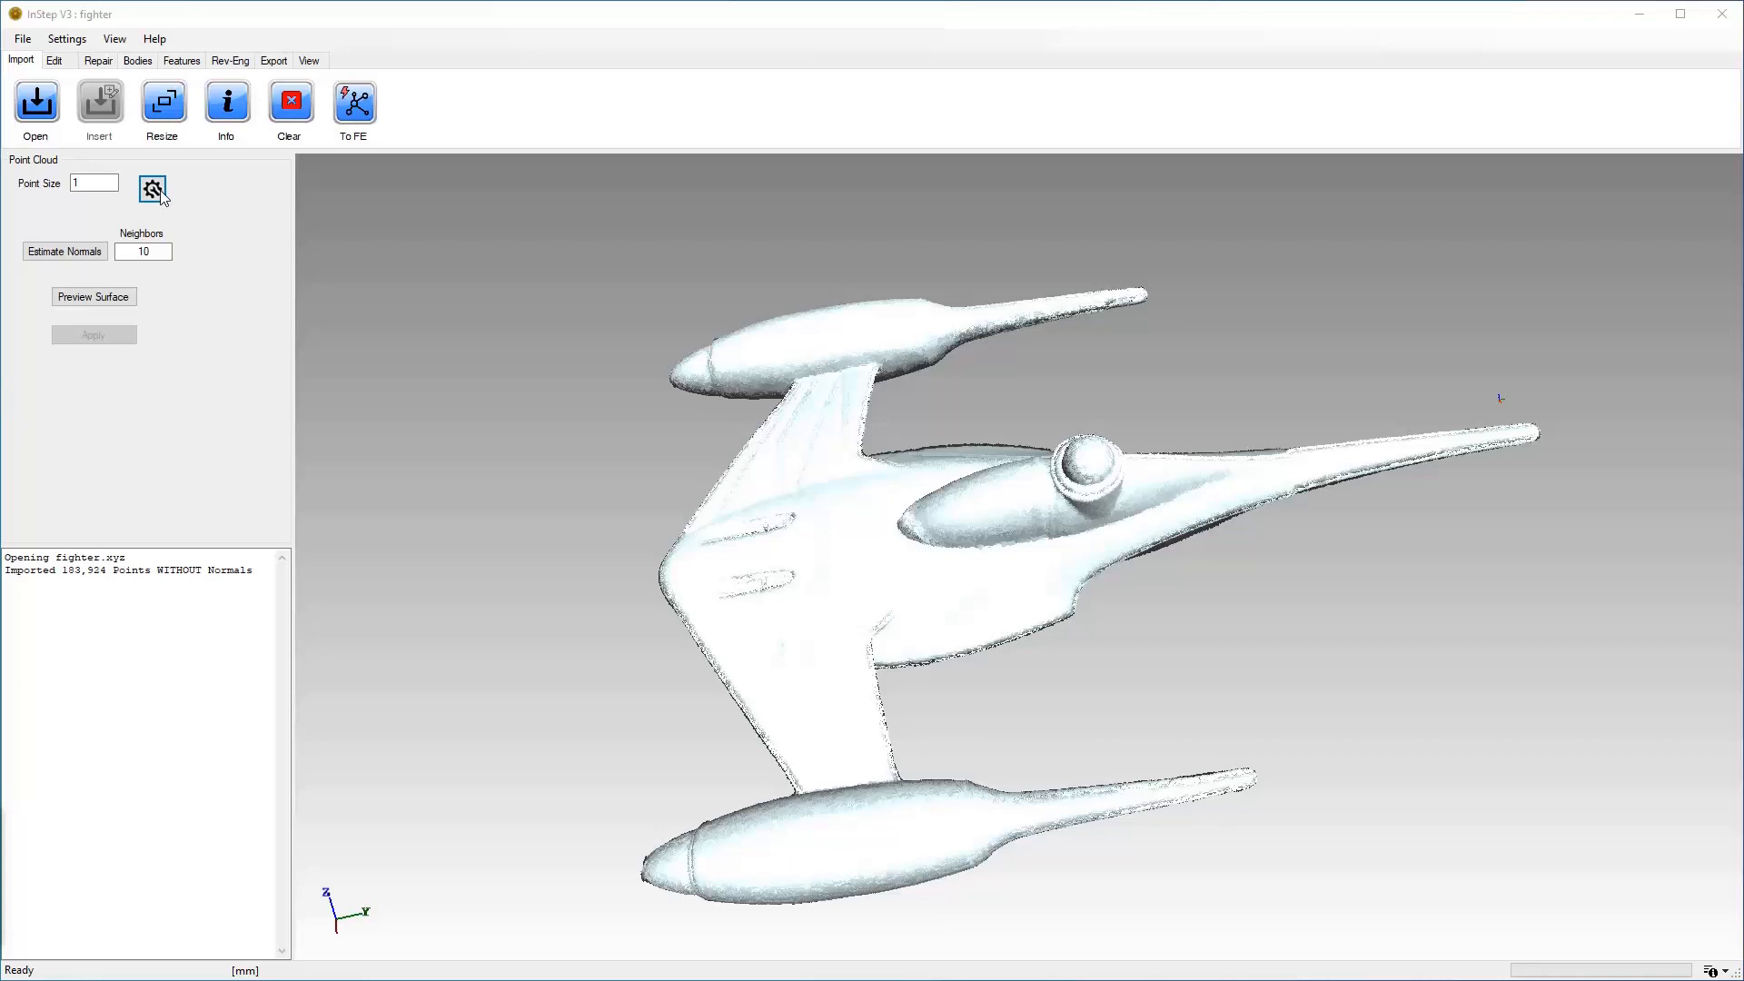
left_click(153, 189)
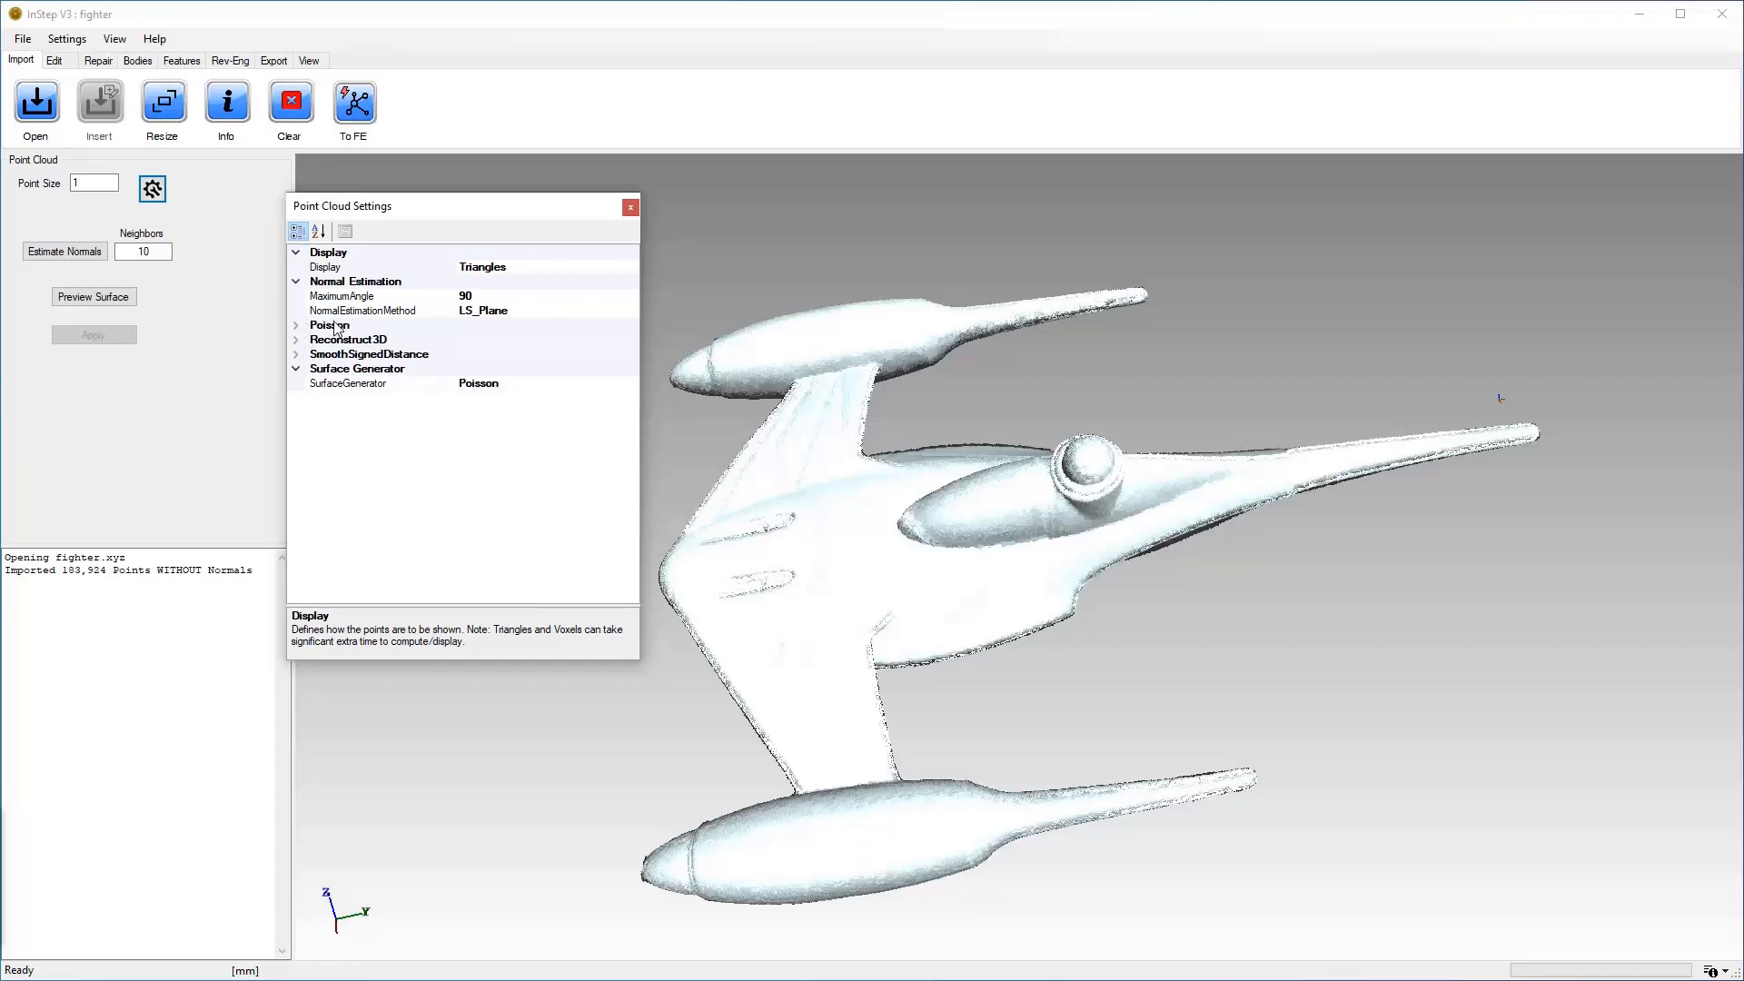
left_click(513, 387)
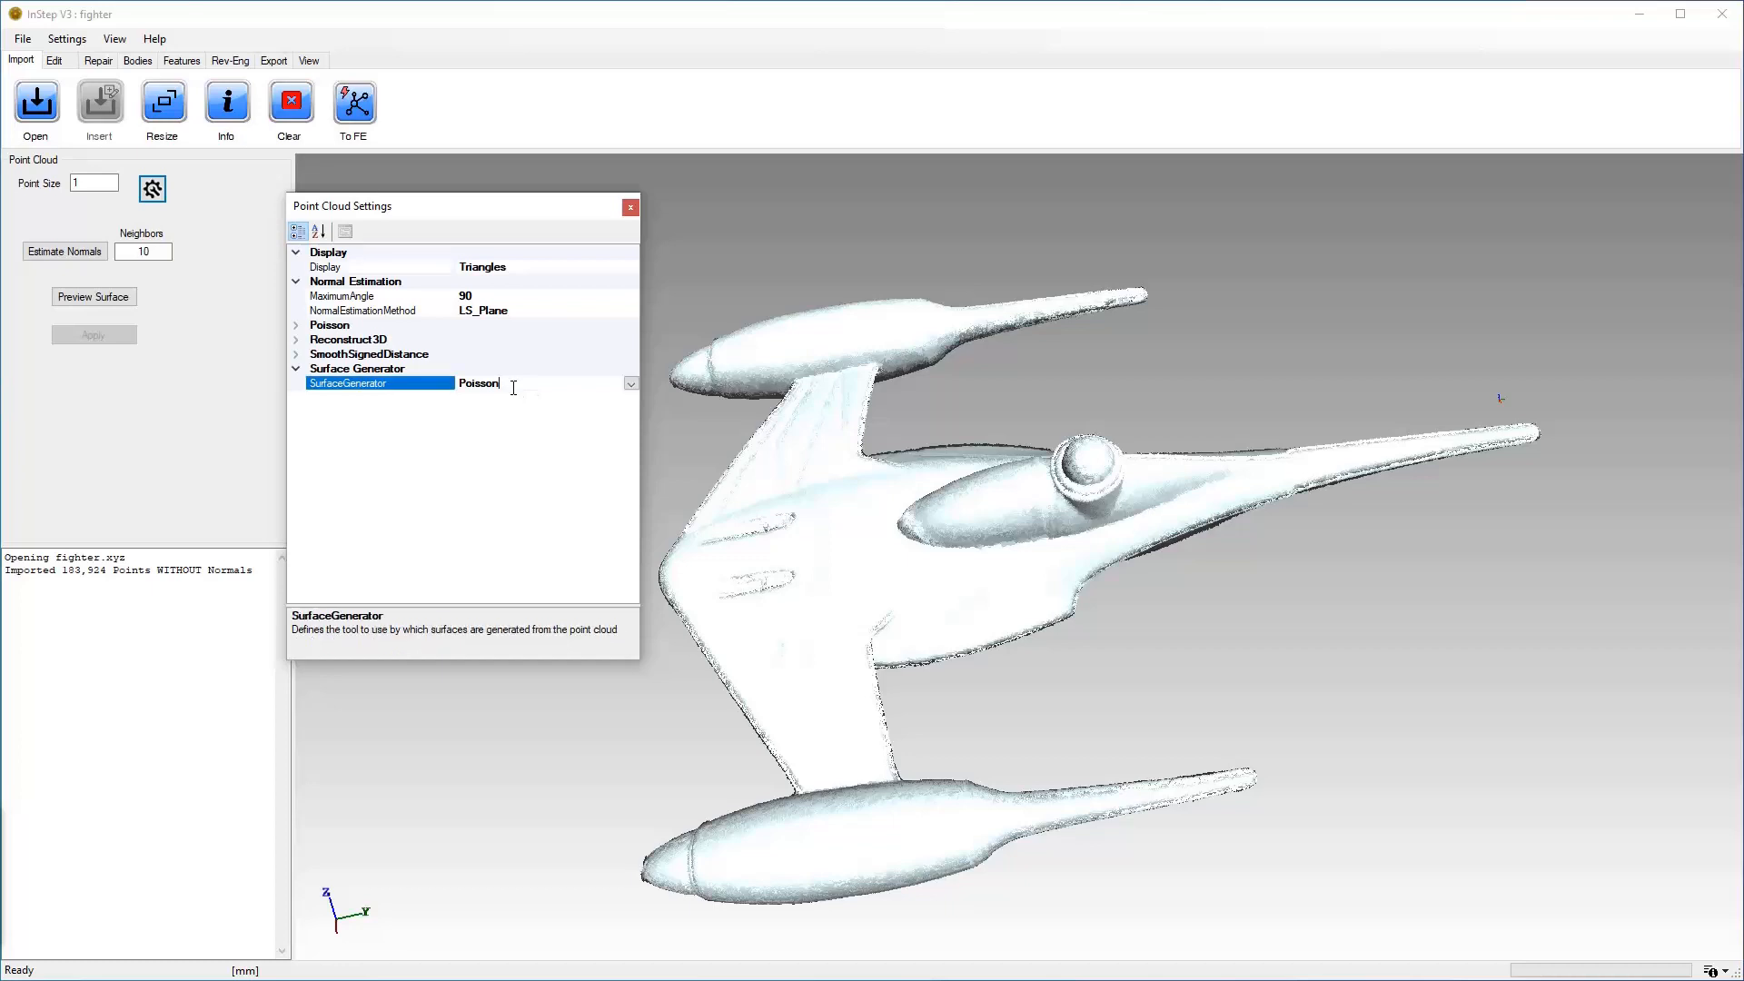
left_click(297, 325)
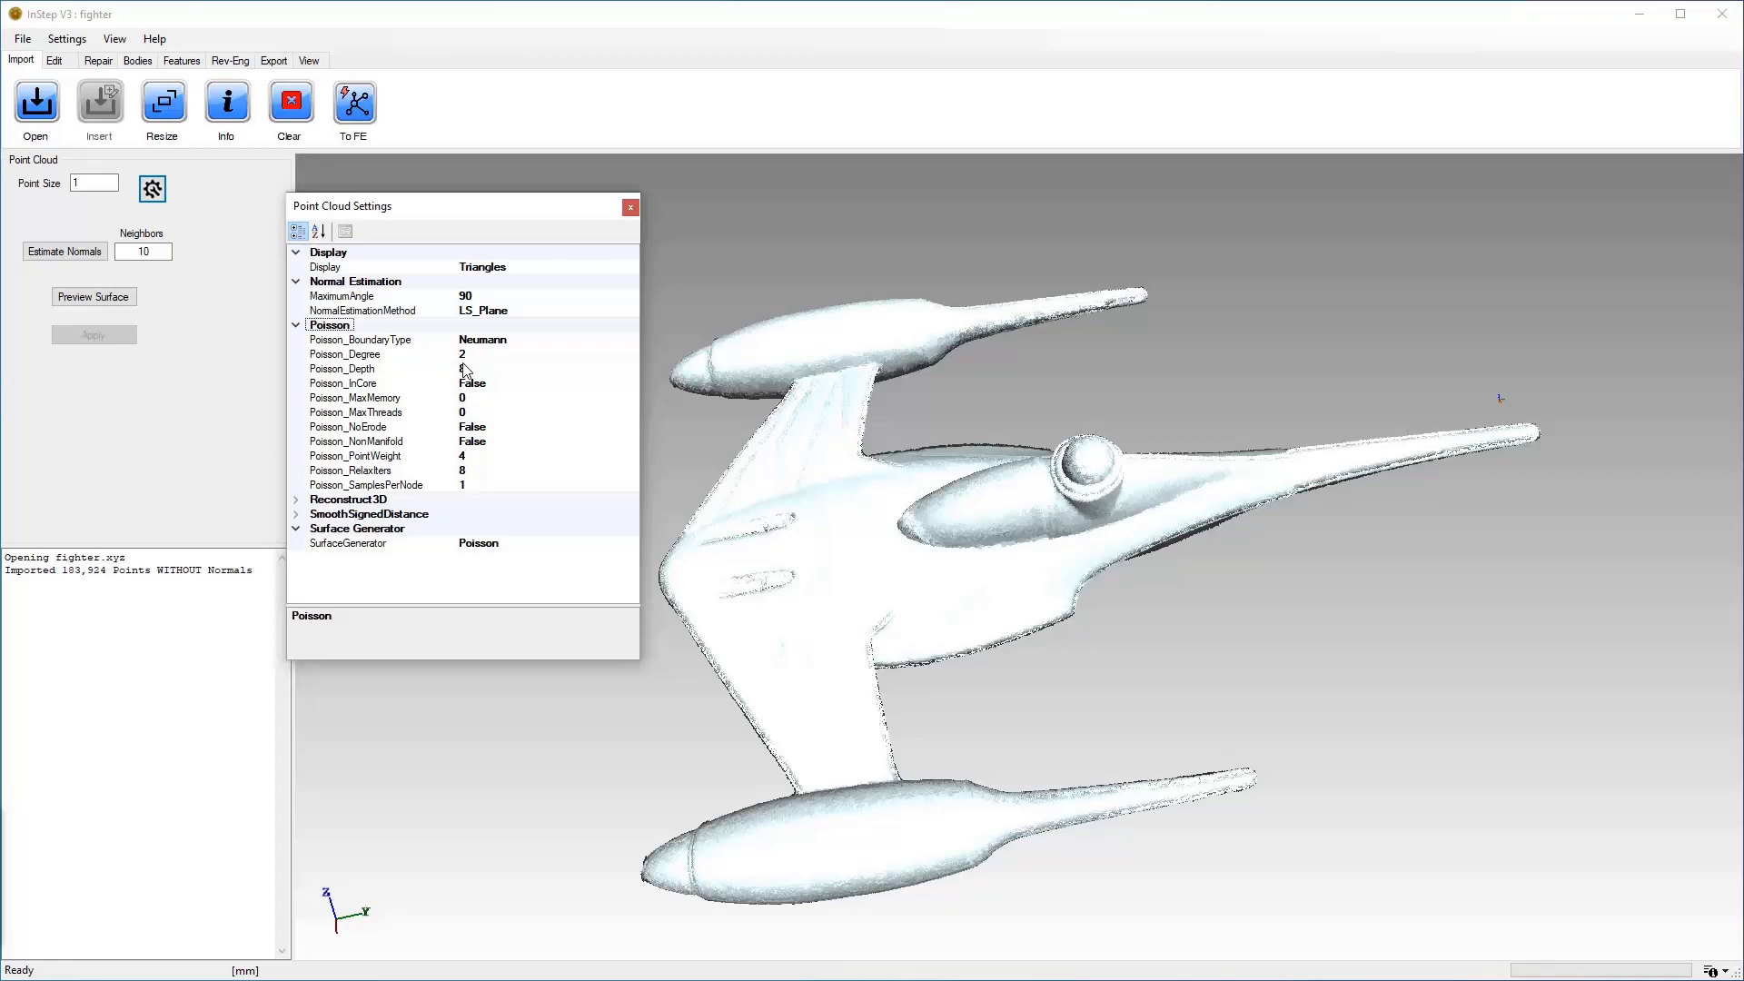
left_click(298, 326)
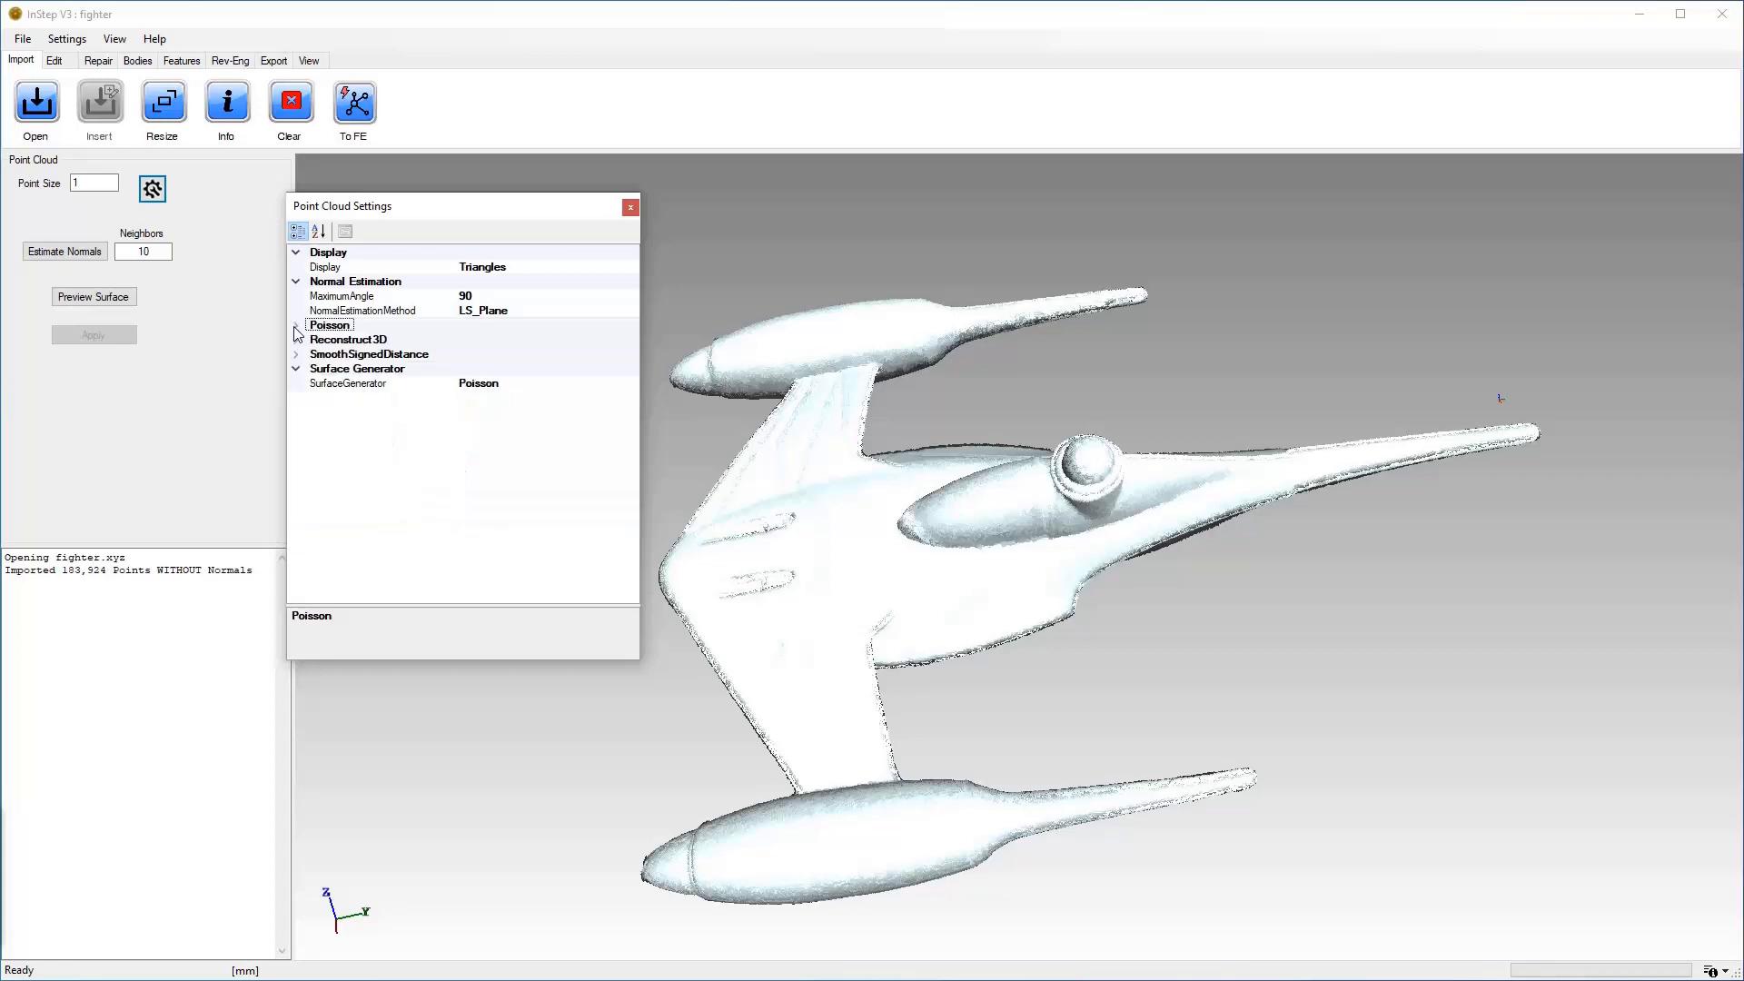
left_click(630, 207)
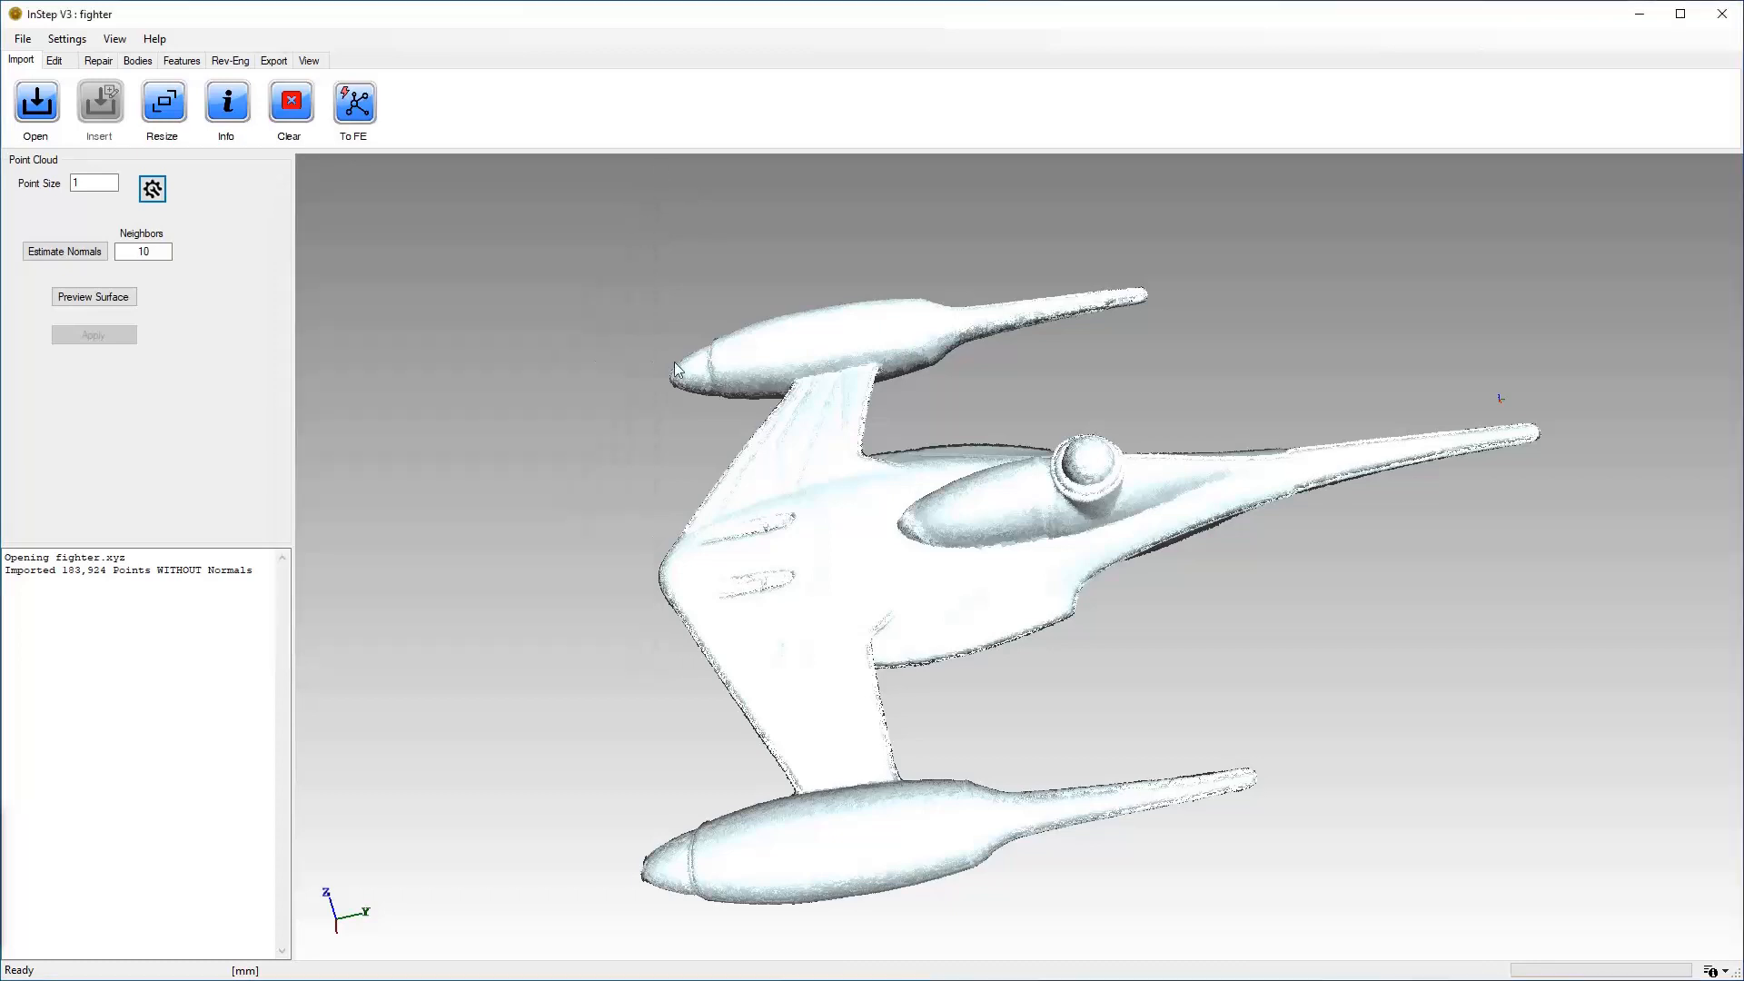
Preview the surface using the Poisson generator and inspect the wings, engine pods and canopy from several angles.
left_click(116, 300)
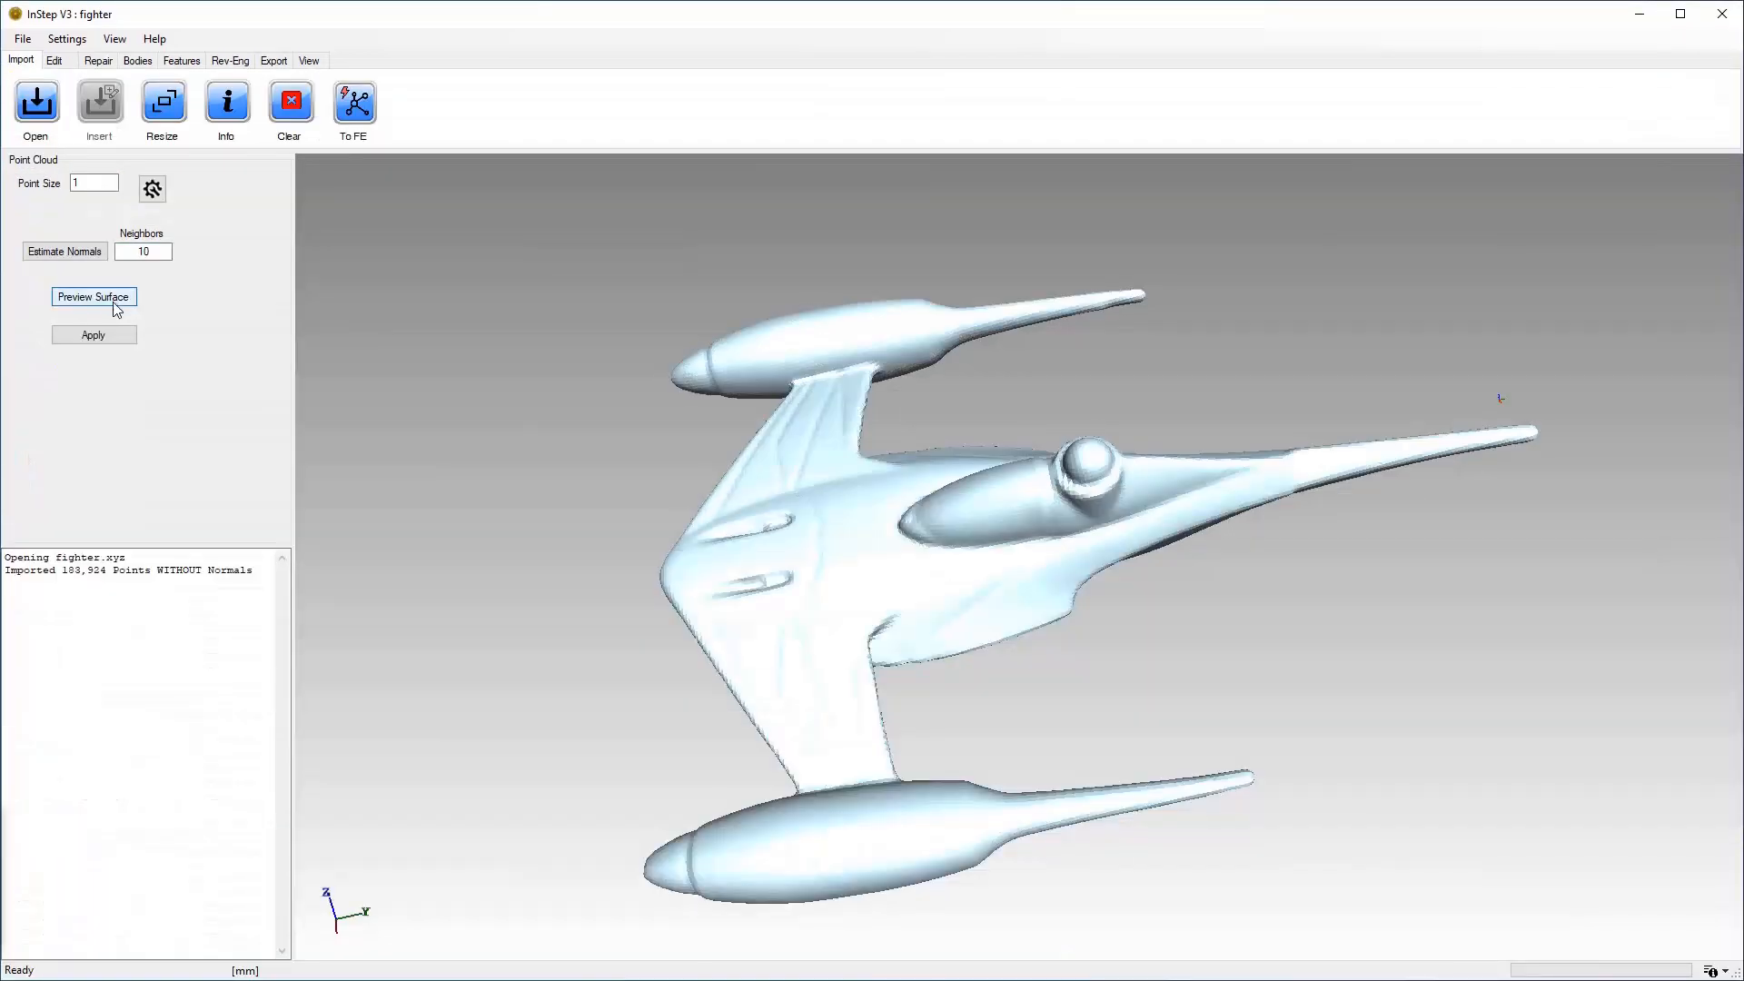
middle_click_drag(949, 714, 994, 707)
scroll(985, 592, "up", 3)
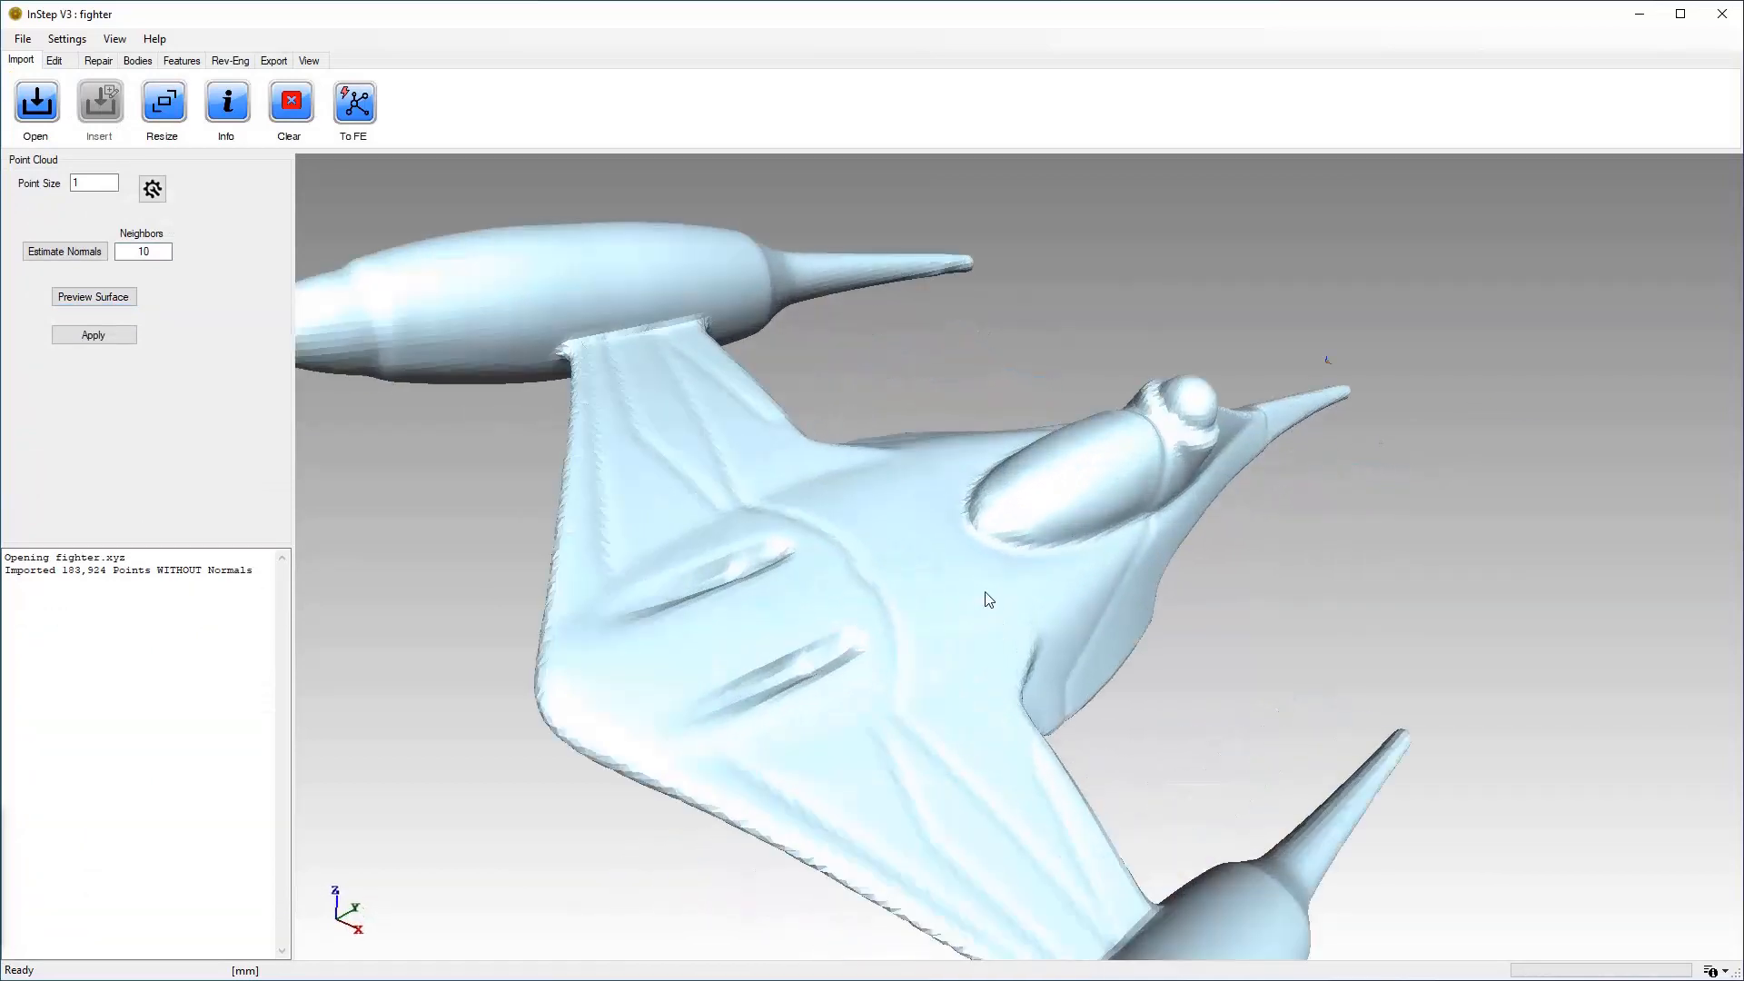
scroll(981, 600, "down", 2)
mouse_move(973, 599)
middle_mouse_down()
mouse_move(1012, 662)
mouse_move(978, 609)
middle_mouse_up()
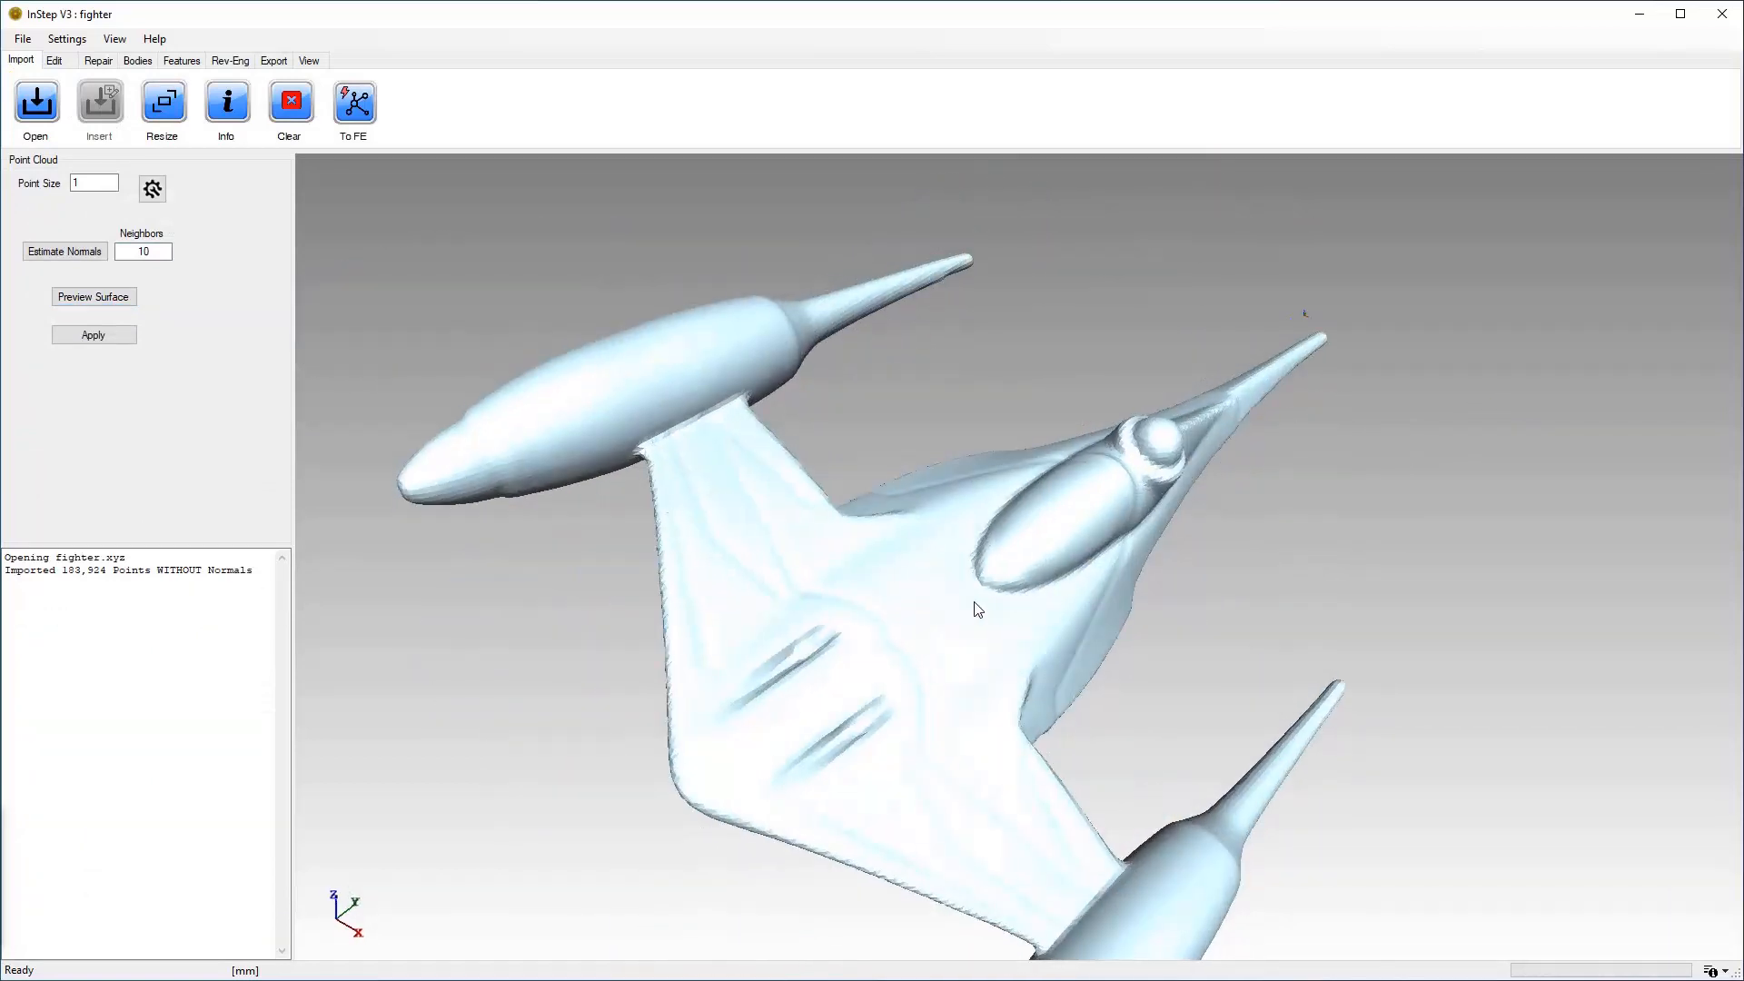
scroll(974, 602, "up", 2)
middle_click_drag(889, 782, 880, 744)
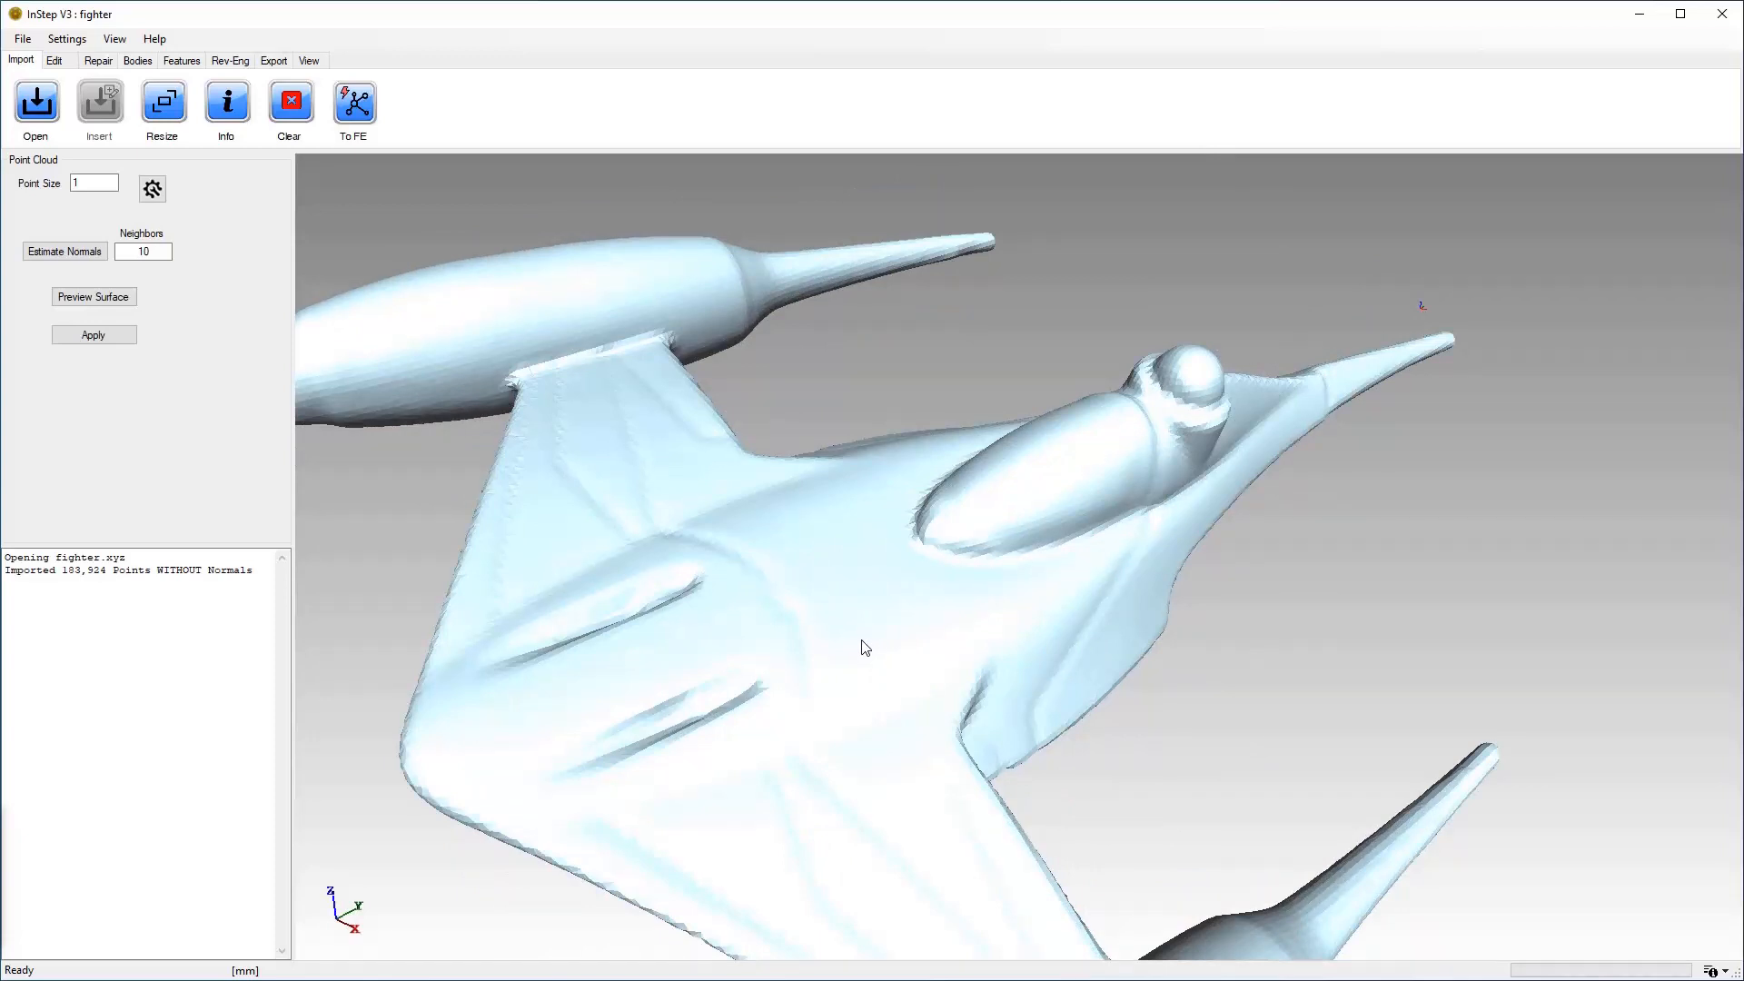
mouse_move(865, 647)
middle_mouse_down()
mouse_move(938, 629)
mouse_move(887, 549)
mouse_move(881, 478)
mouse_move(922, 542)
mouse_move(1032, 603)
mouse_move(1063, 581)
mouse_move(993, 545)
mouse_move(1024, 564)
mouse_move(974, 572)
middle_mouse_up()
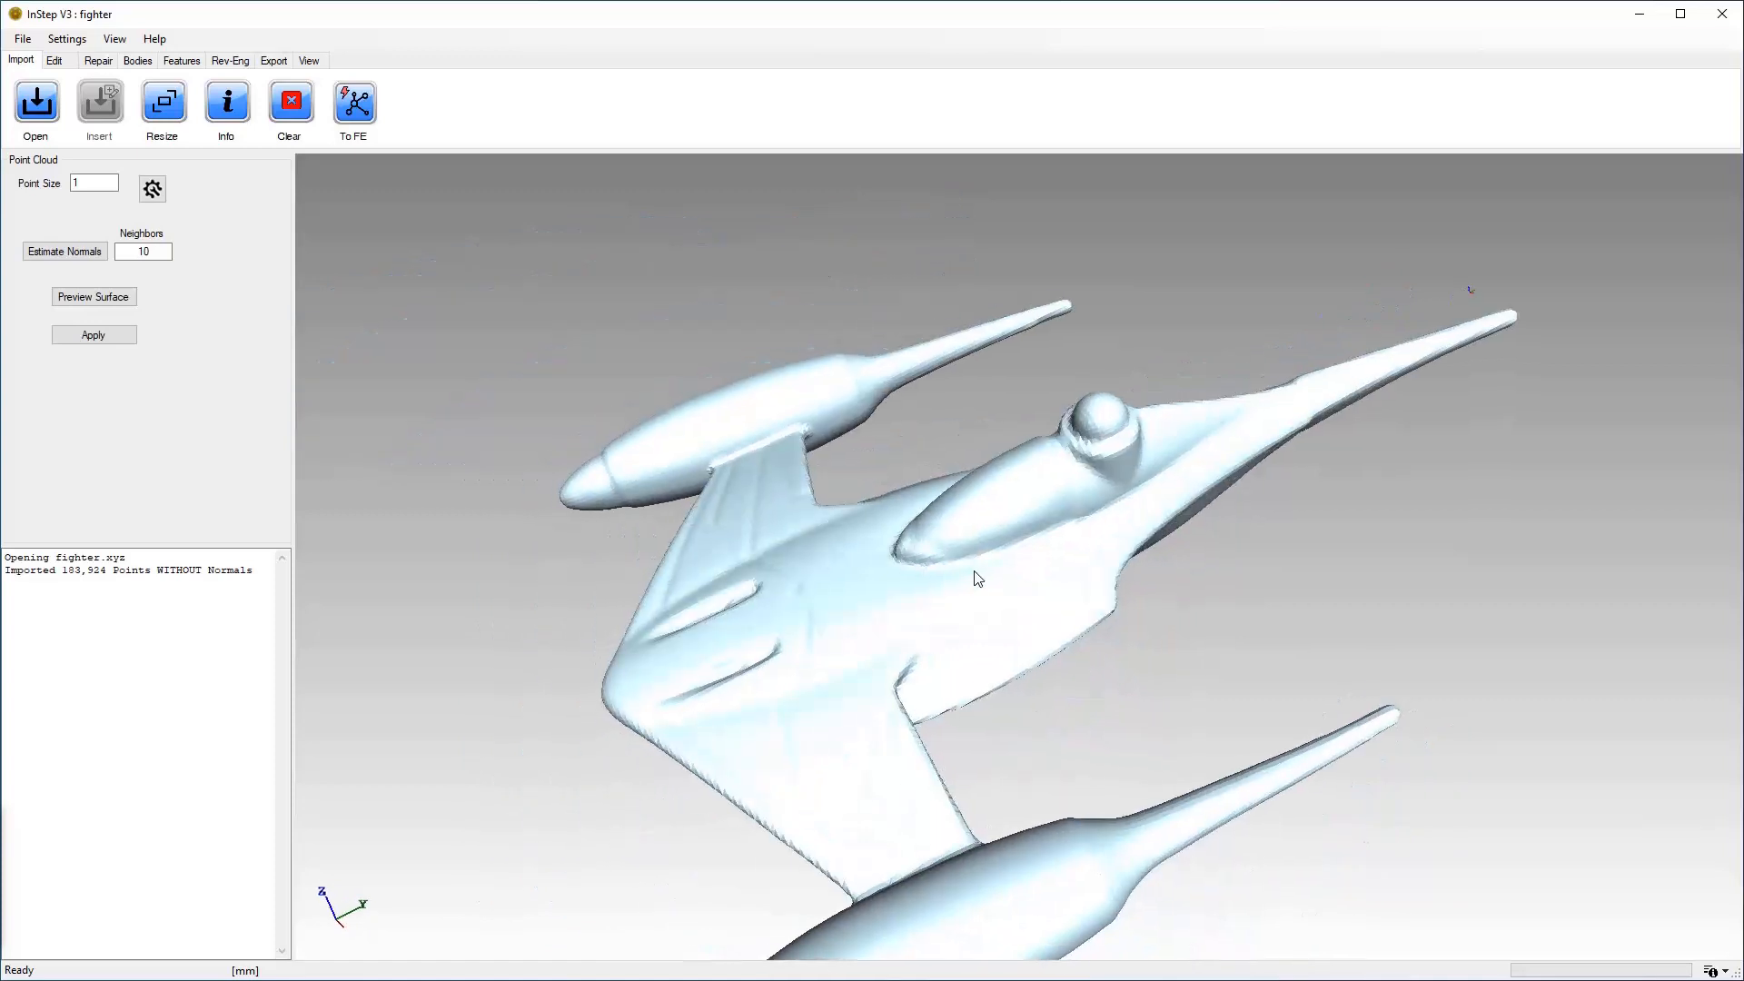
Set the SurfaceGenerator option to Reconstruct3D in the point cloud settings.
left_click(153, 189)
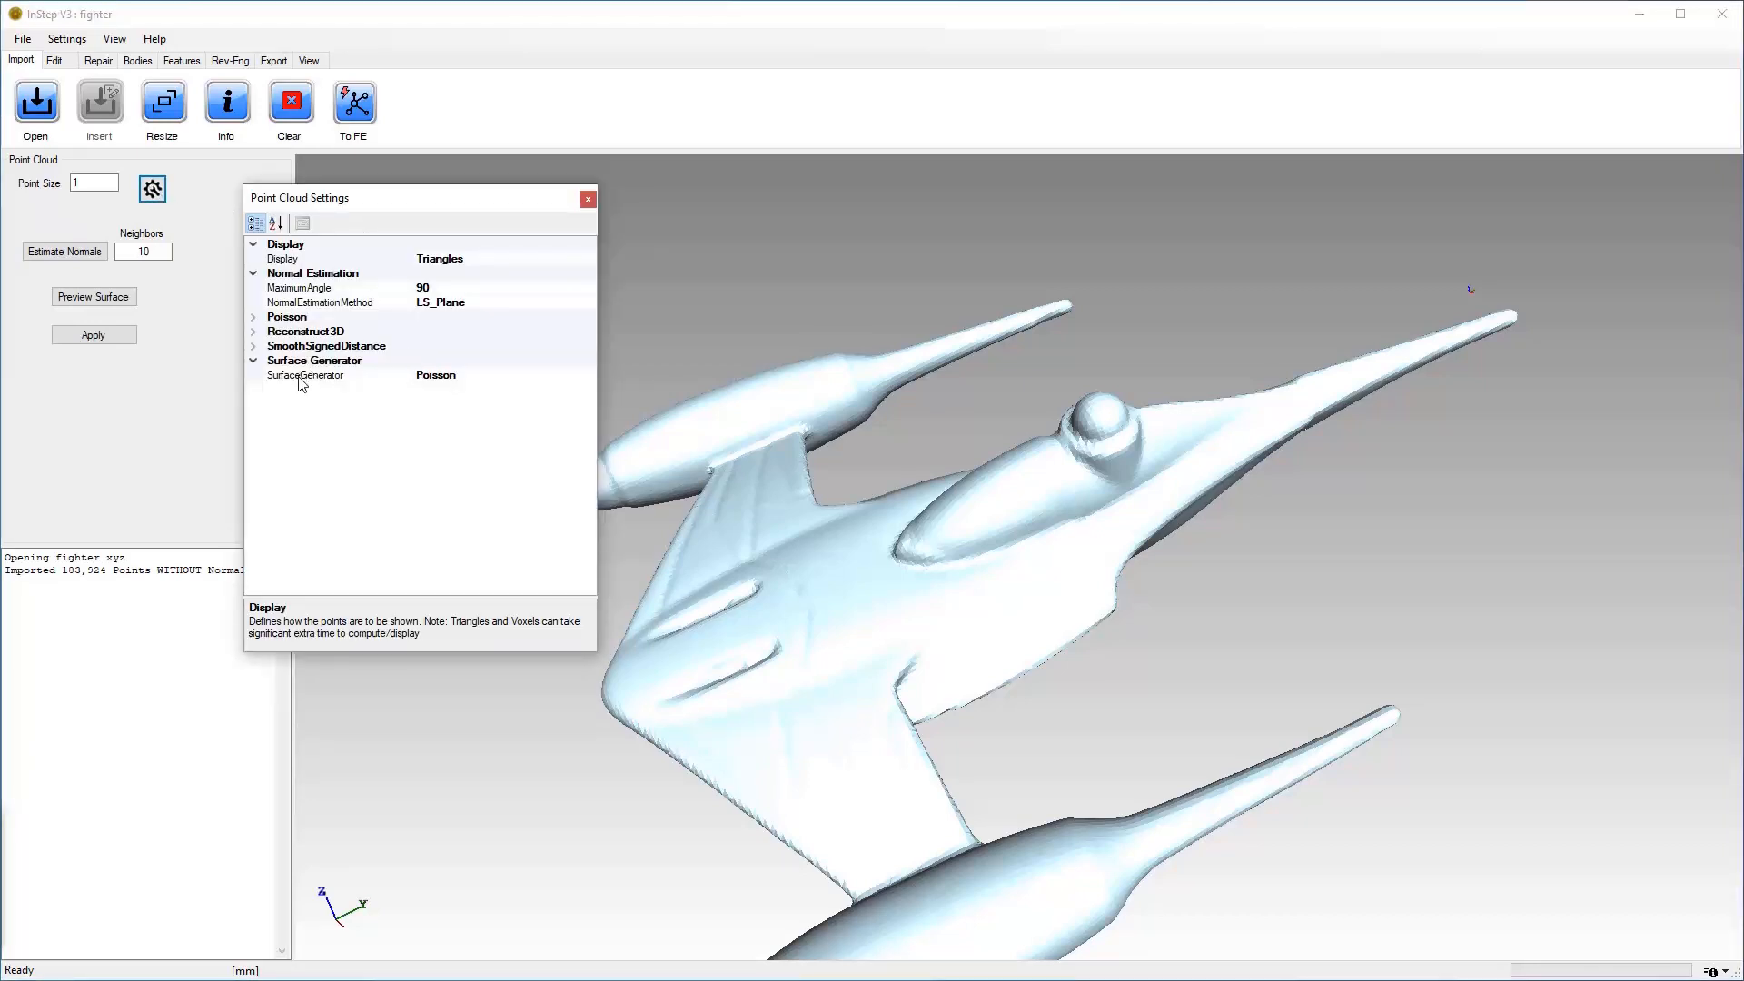
left_click(465, 375)
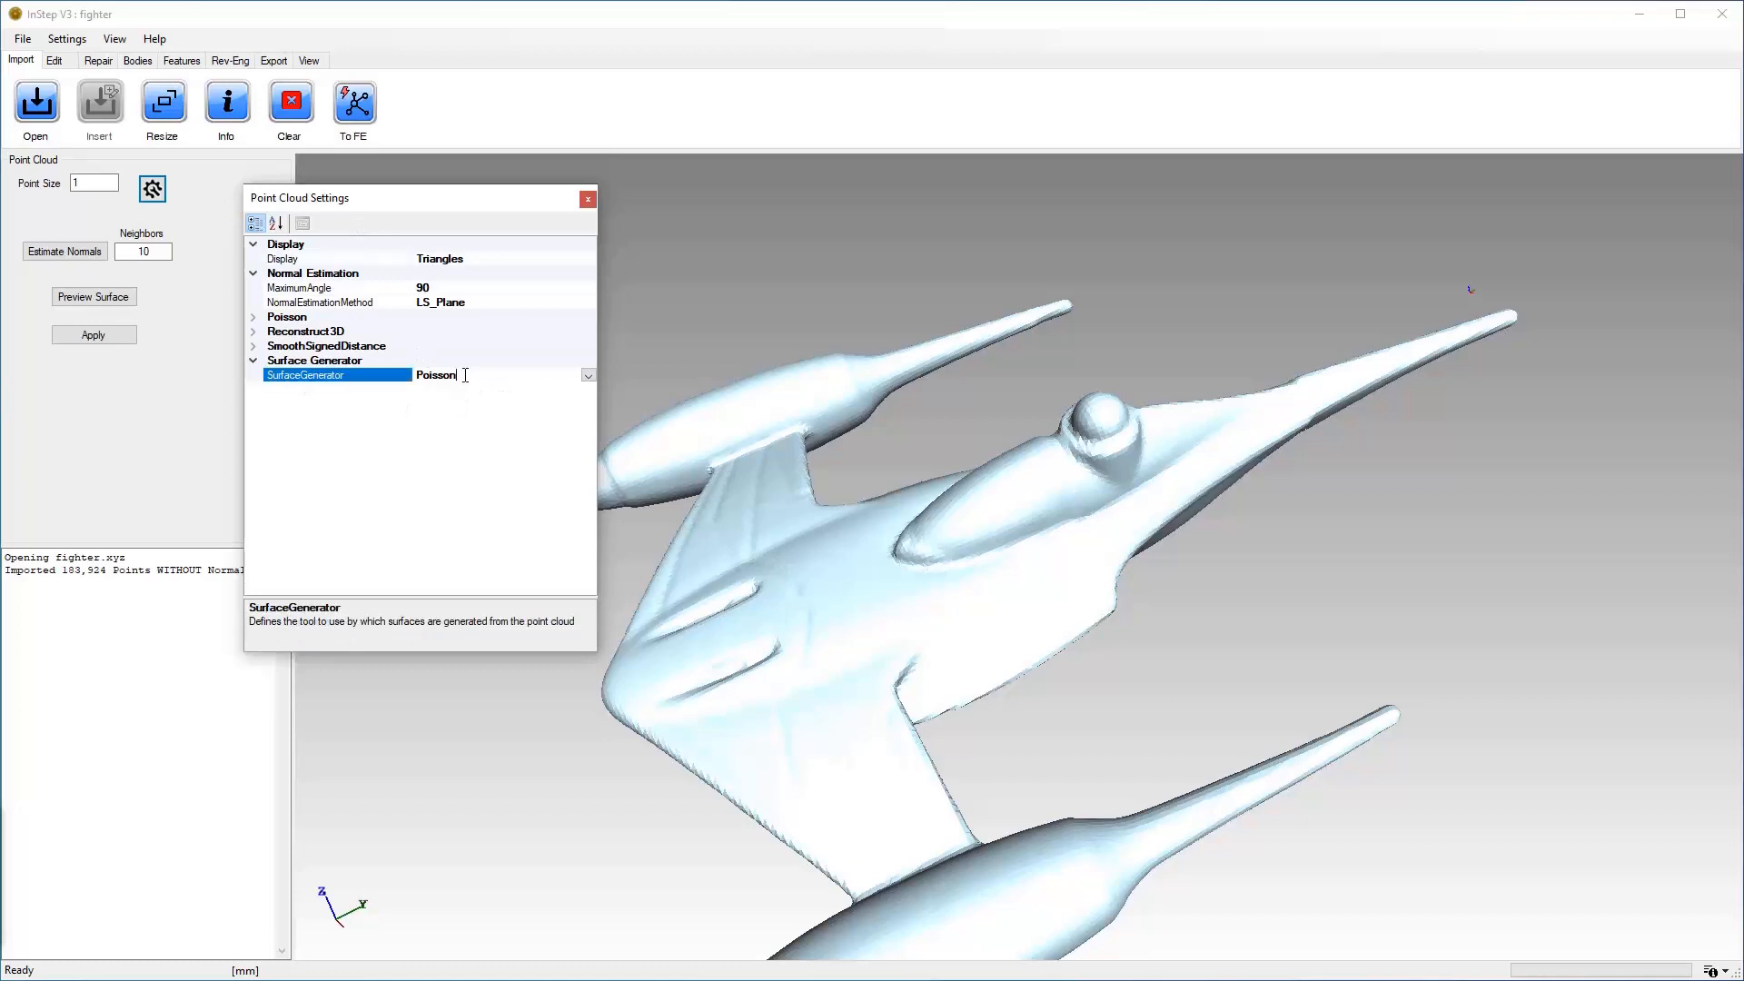
left_click(588, 375)
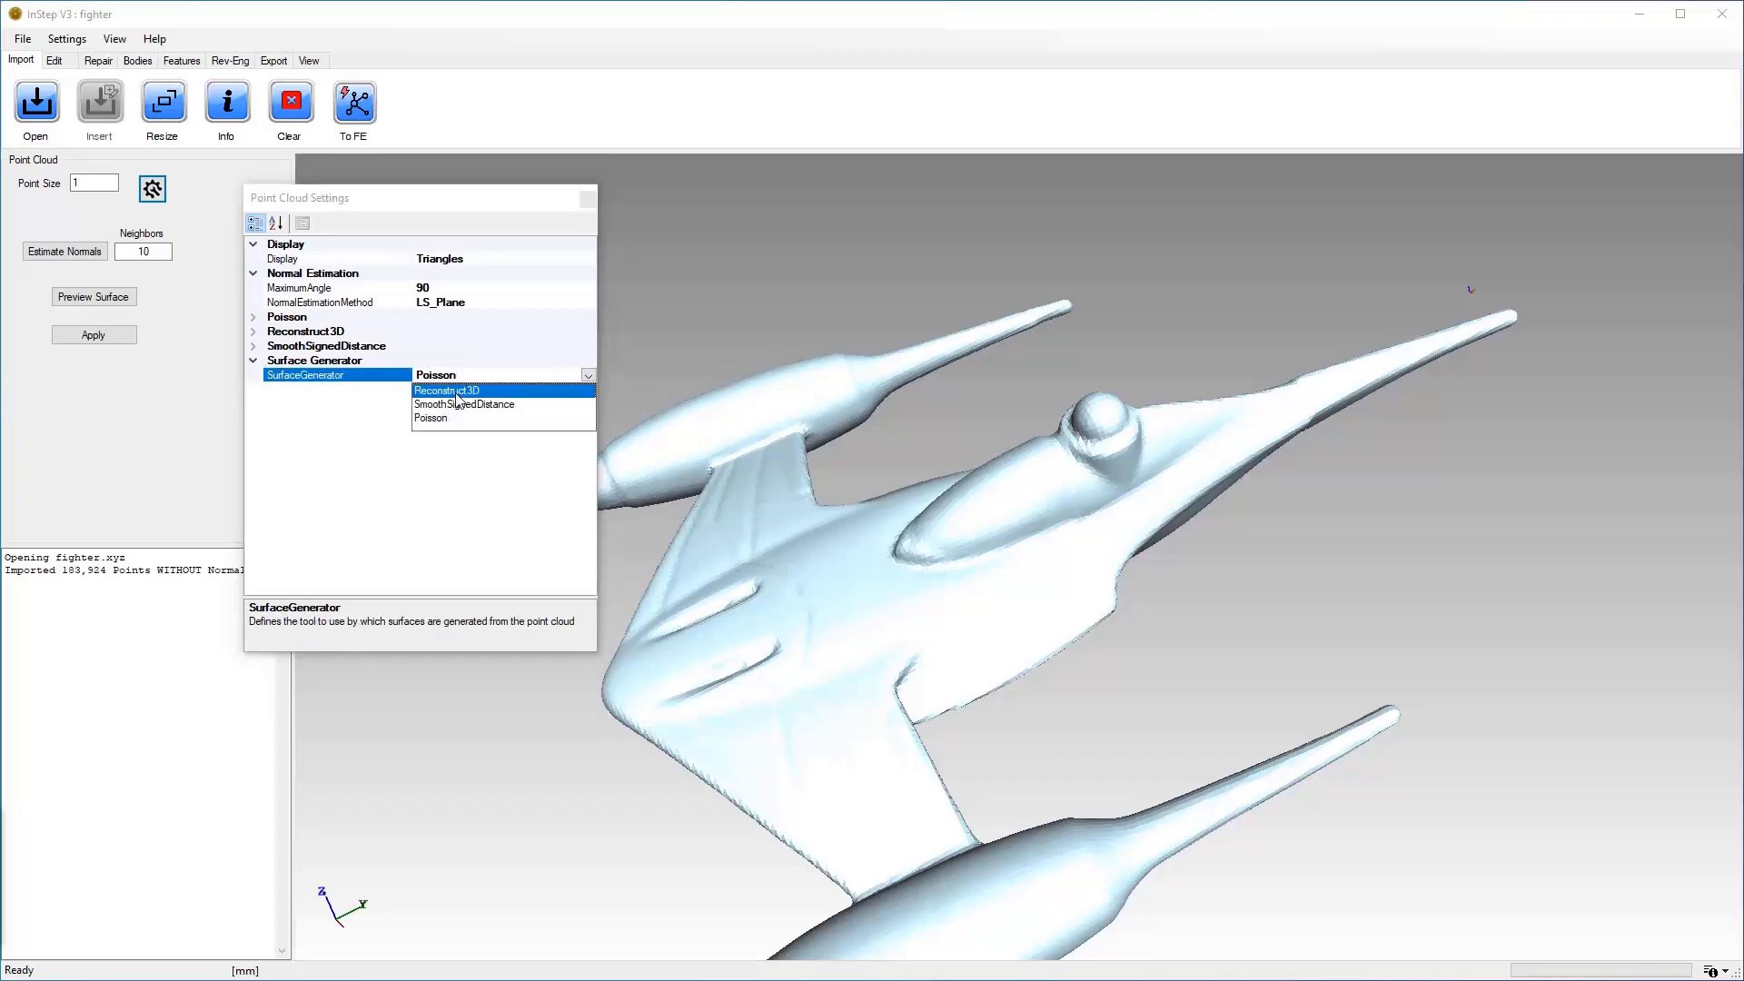
left_click(459, 392)
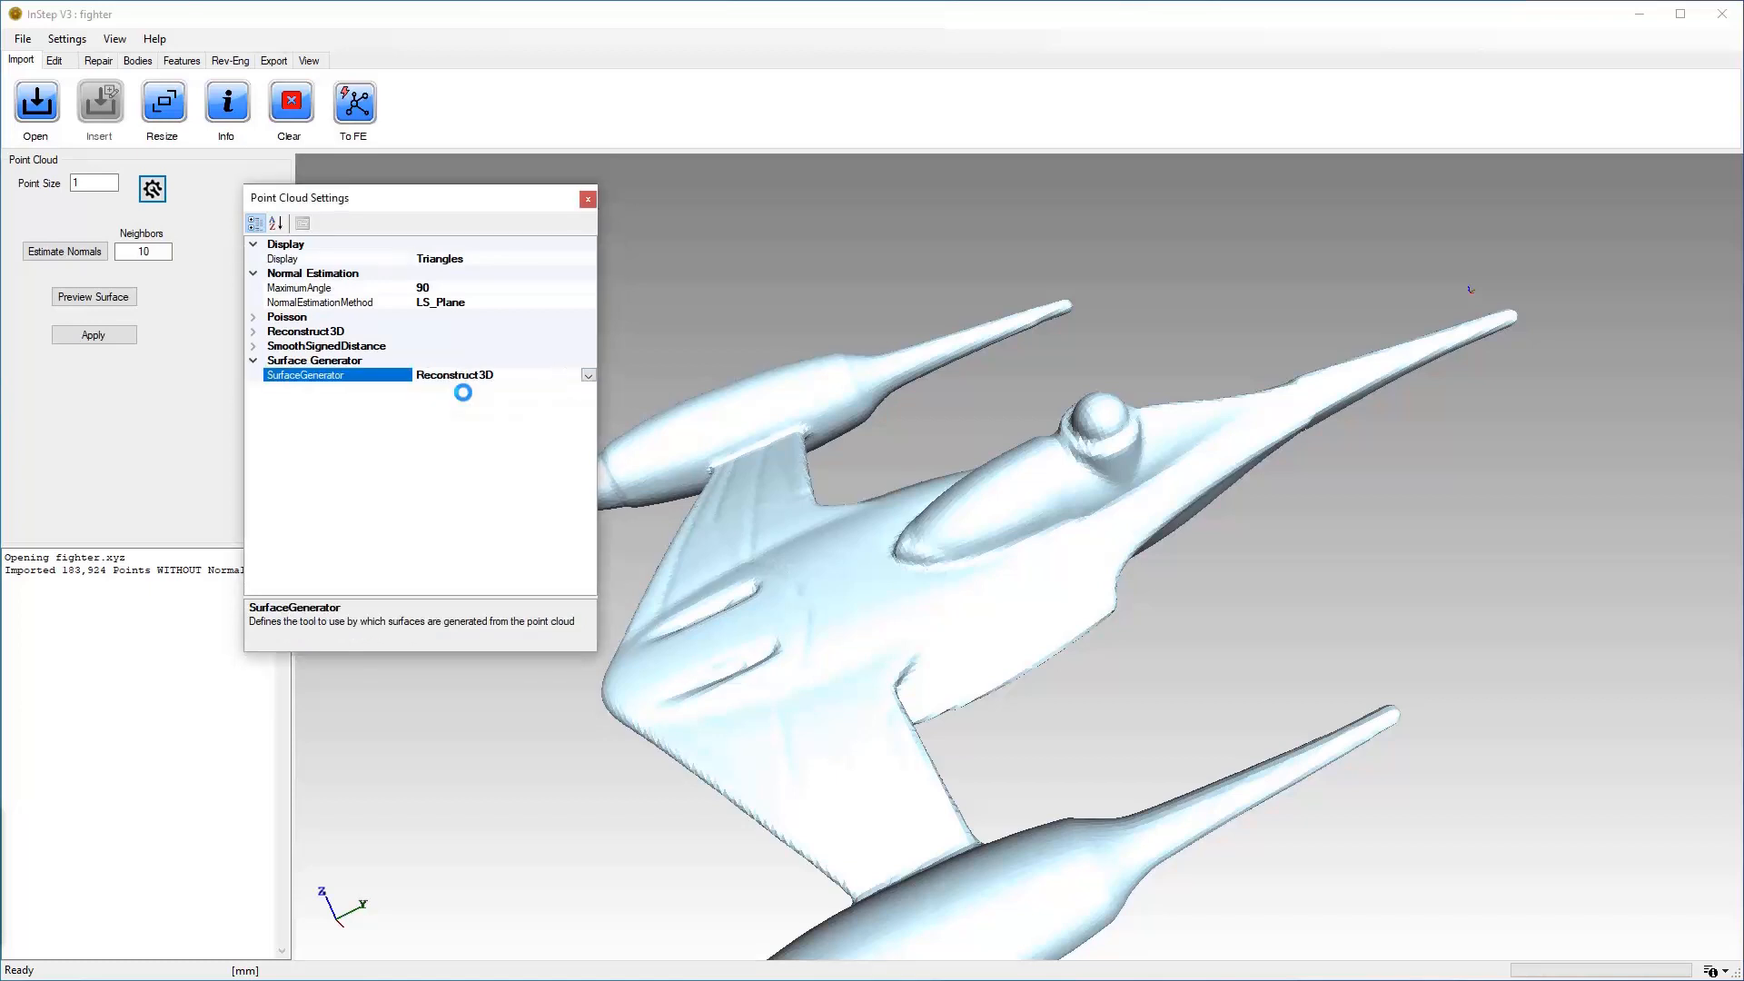
Expand the Reconstruct3D parameters, review the available Reconstruct_Resolution options and close the settings with R64 kept.
left_click(254, 332)
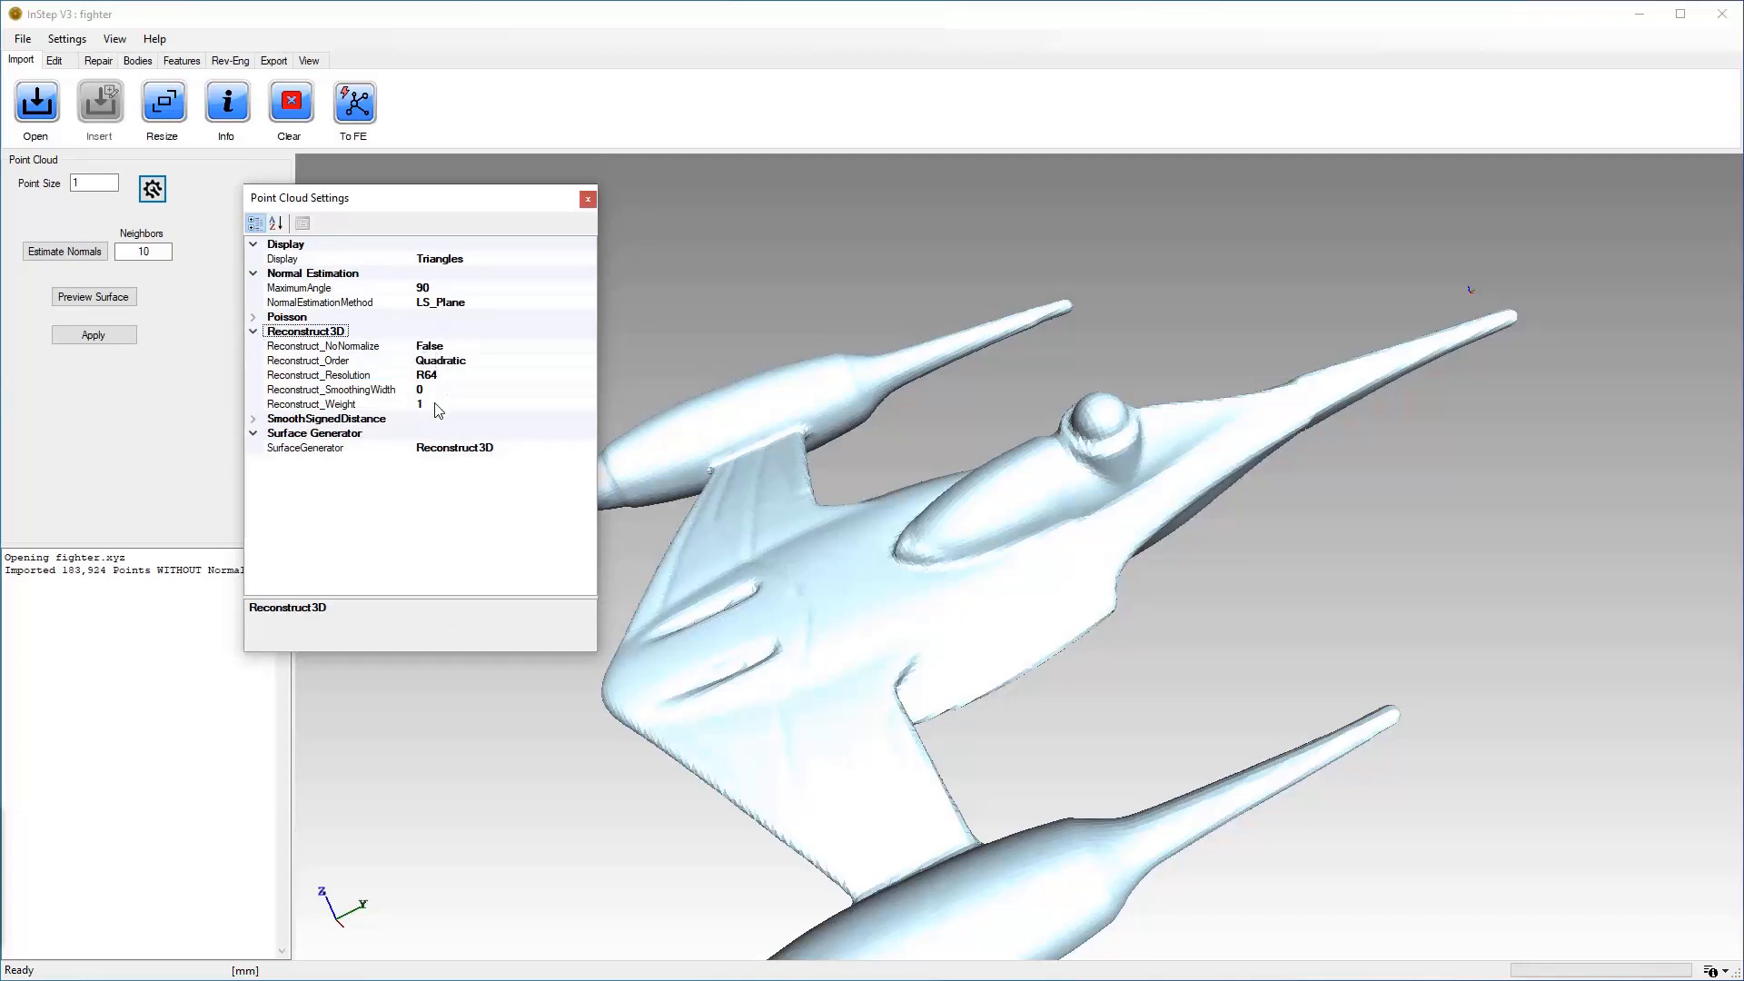
left_click(341, 377)
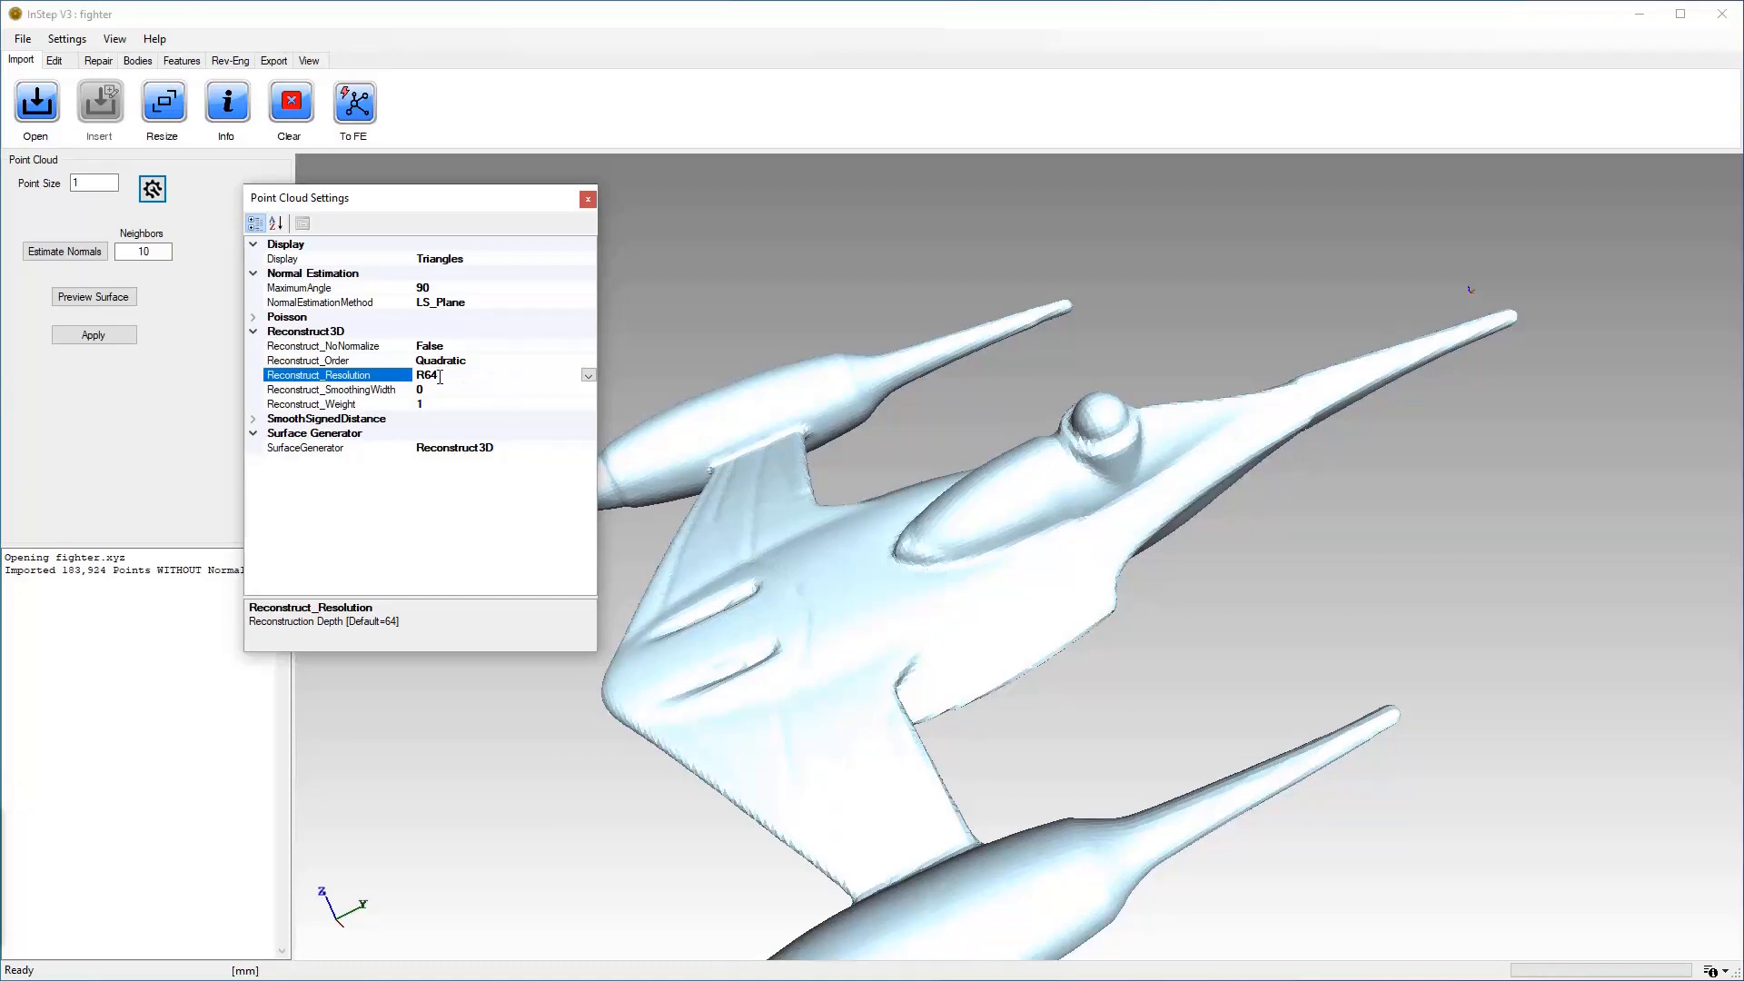
left_click(587, 375)
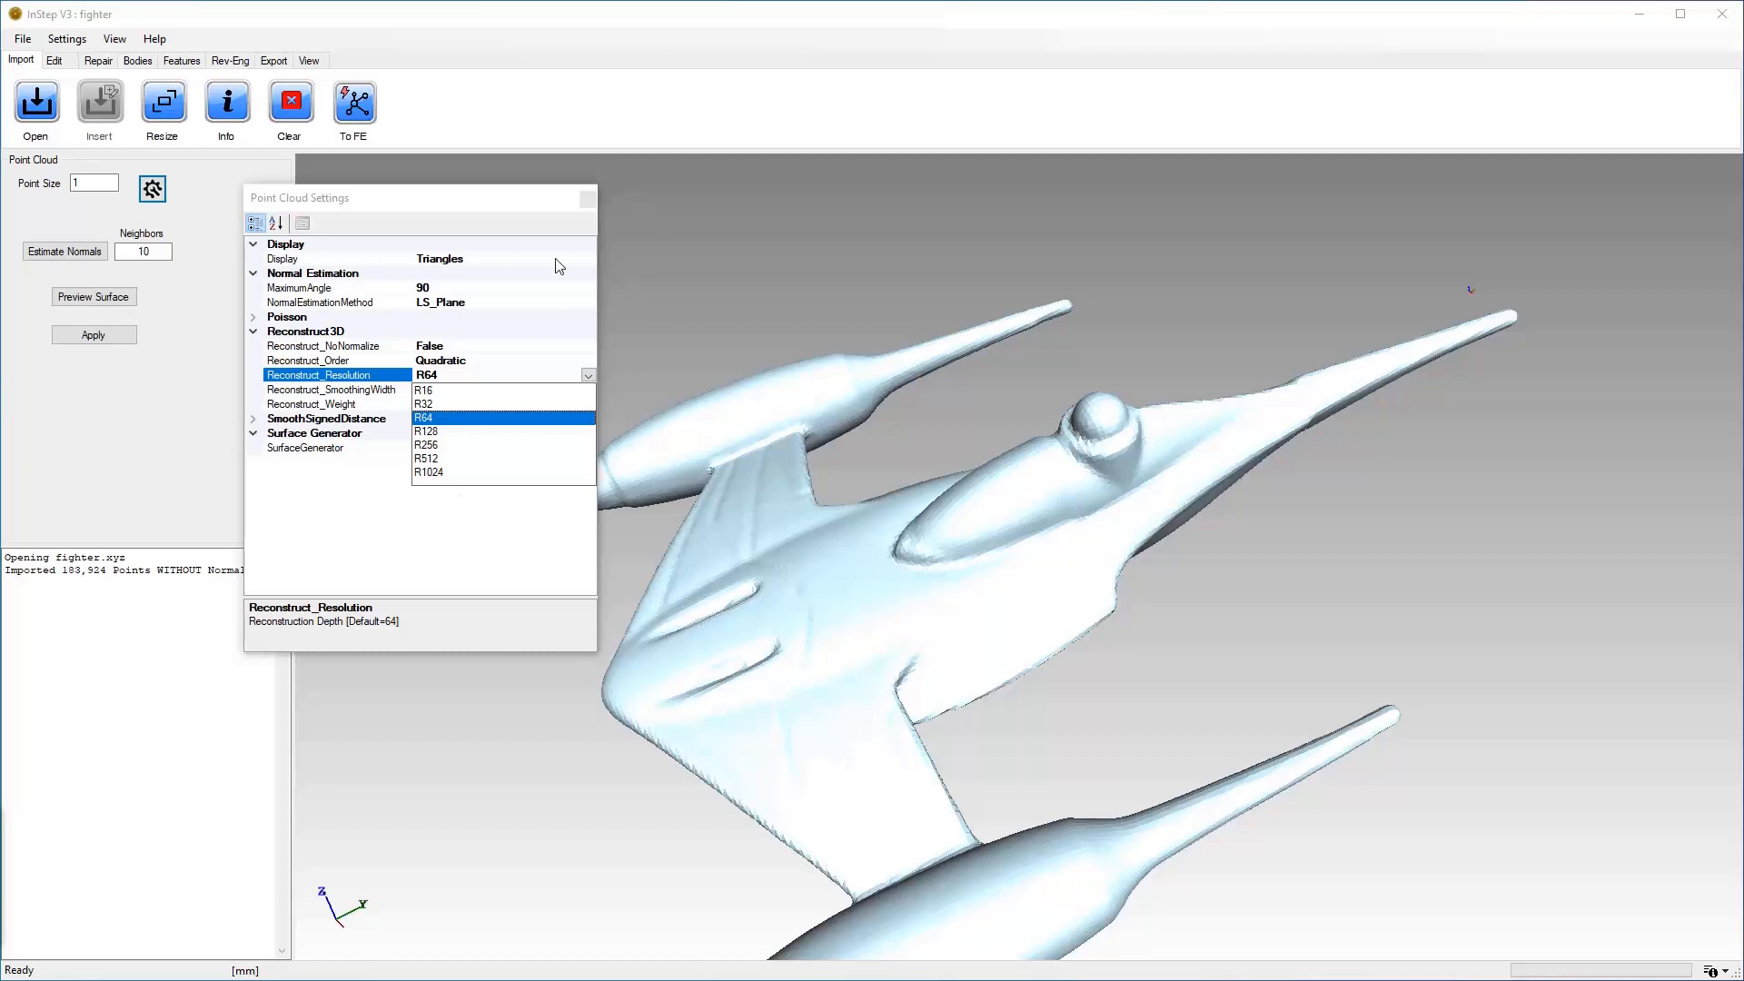
left_click(495, 198)
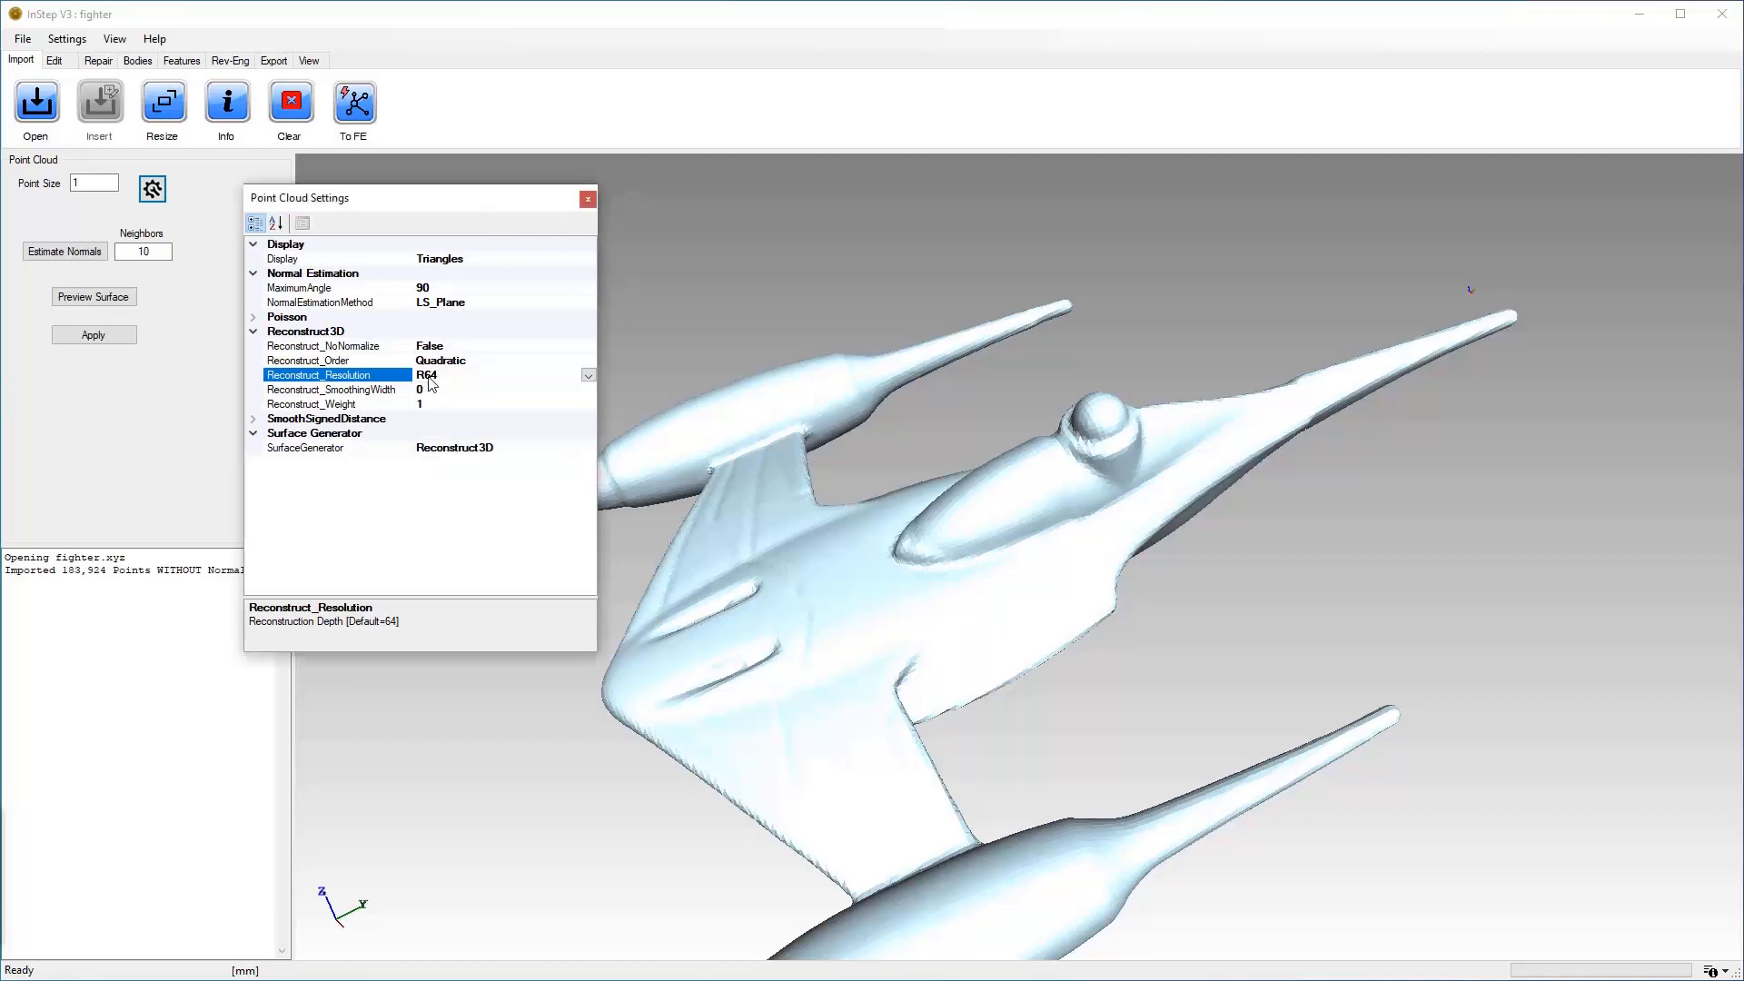
left_click(588, 200)
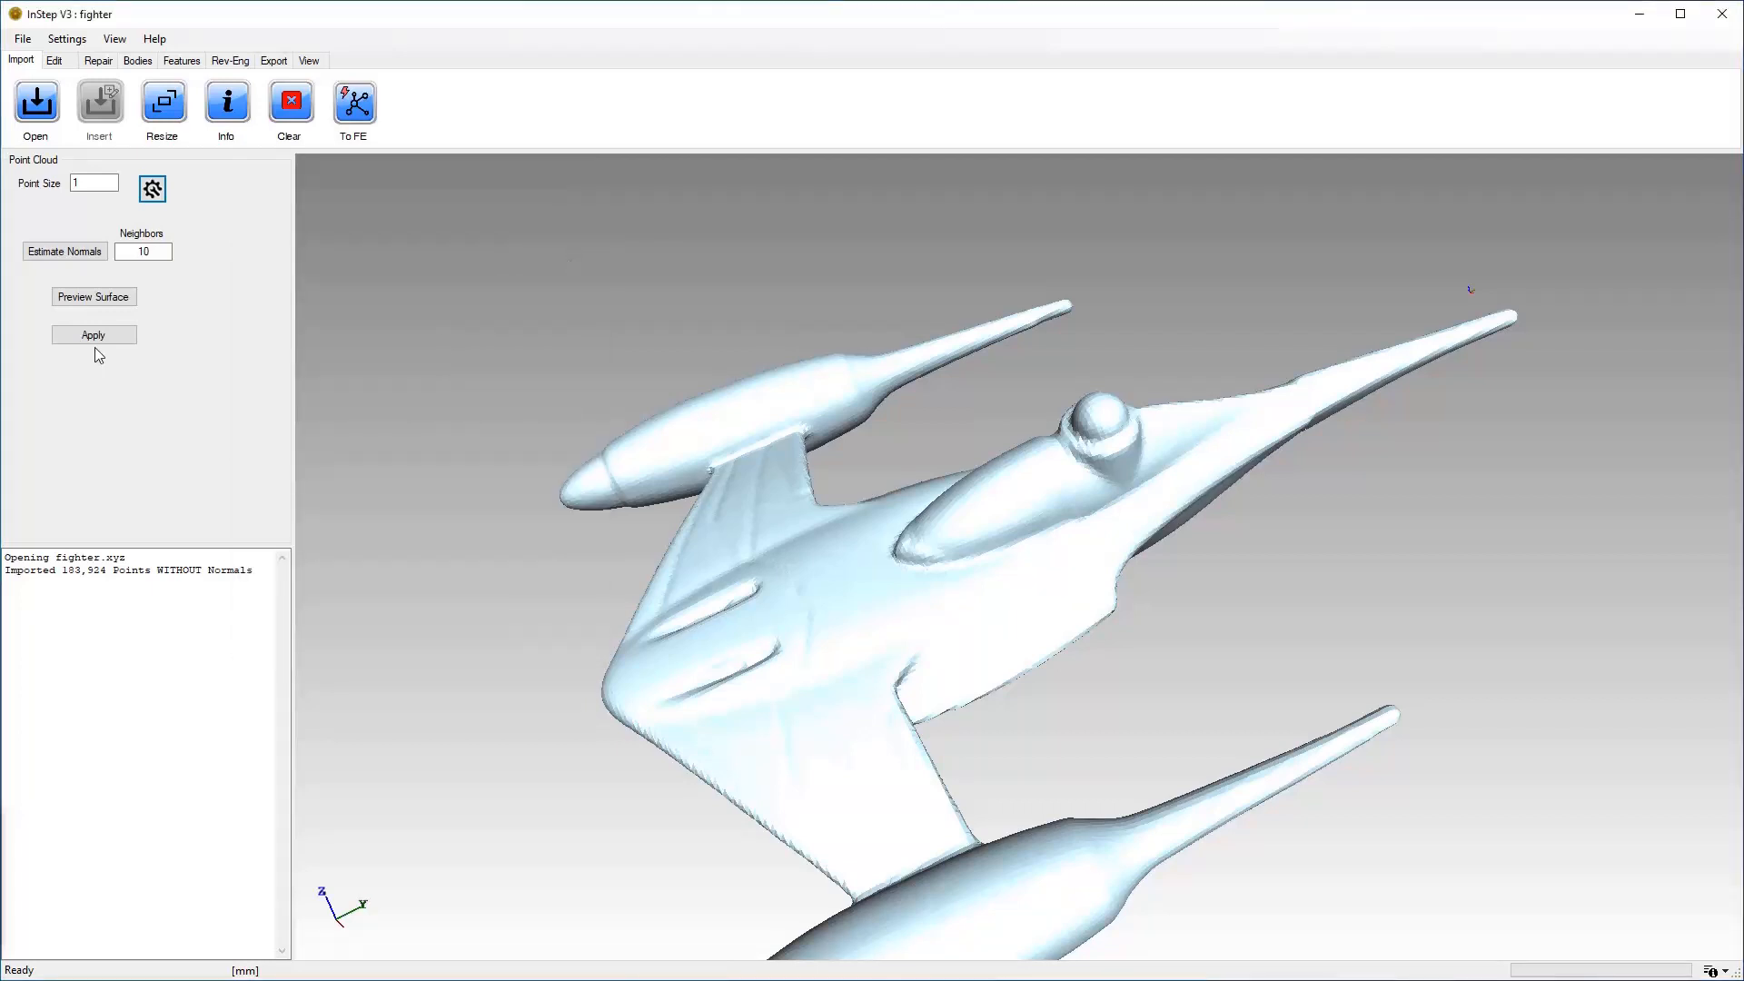
Preview the surface using Reconstruct3D at resolution R64 and examine its shape and mesh edges from several angles.
left_click(118, 304)
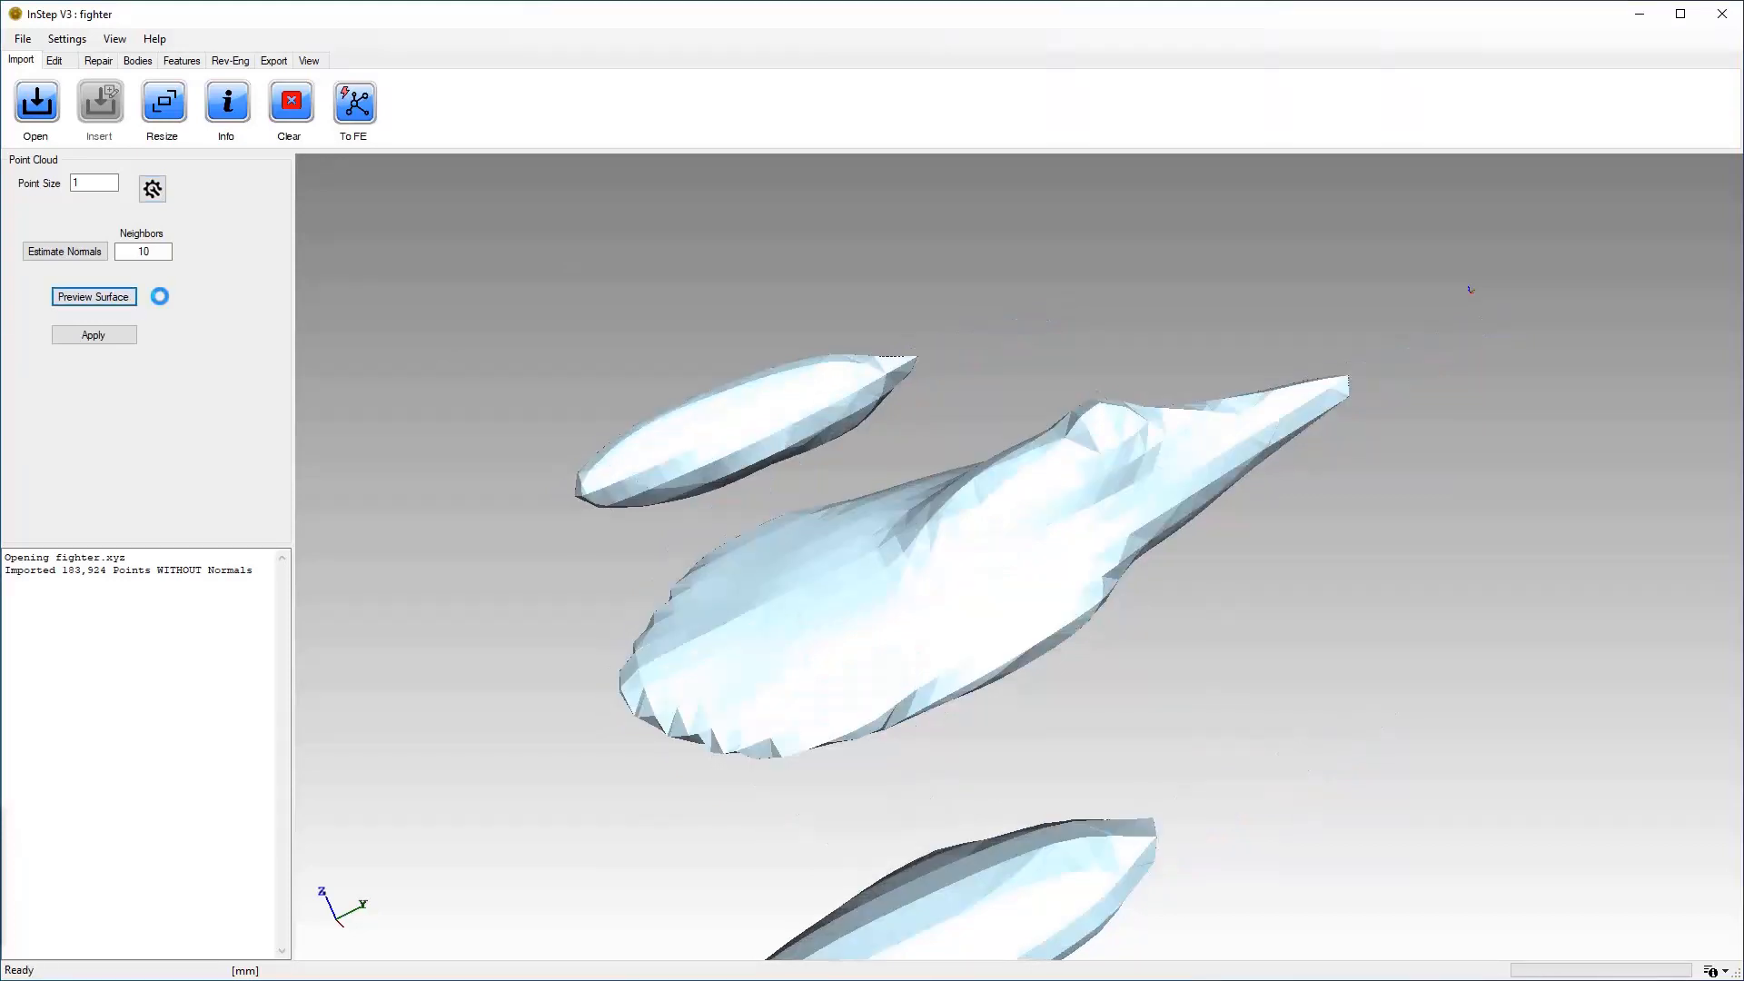
middle_click_drag(1163, 673, 1071, 608)
scroll(1060, 615, "down", 5)
scroll(1060, 616, "up", 4)
scroll(1060, 616, "down", 2)
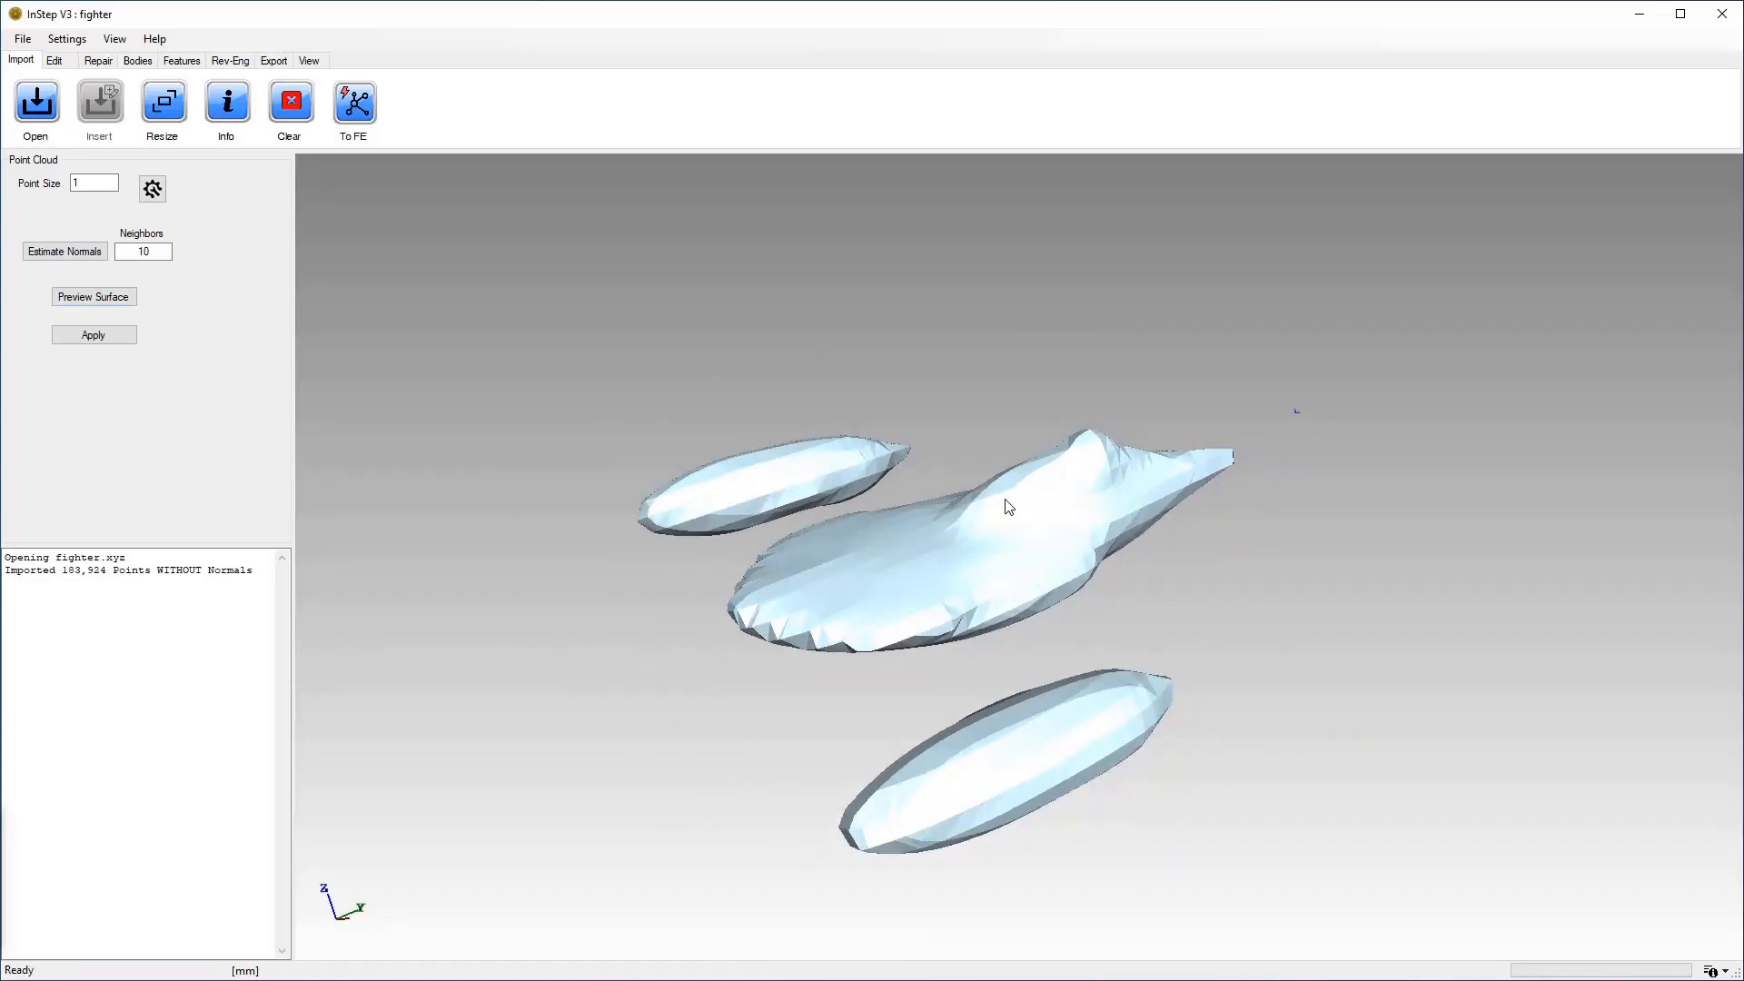
middle_click_drag(1004, 502, 1033, 467)
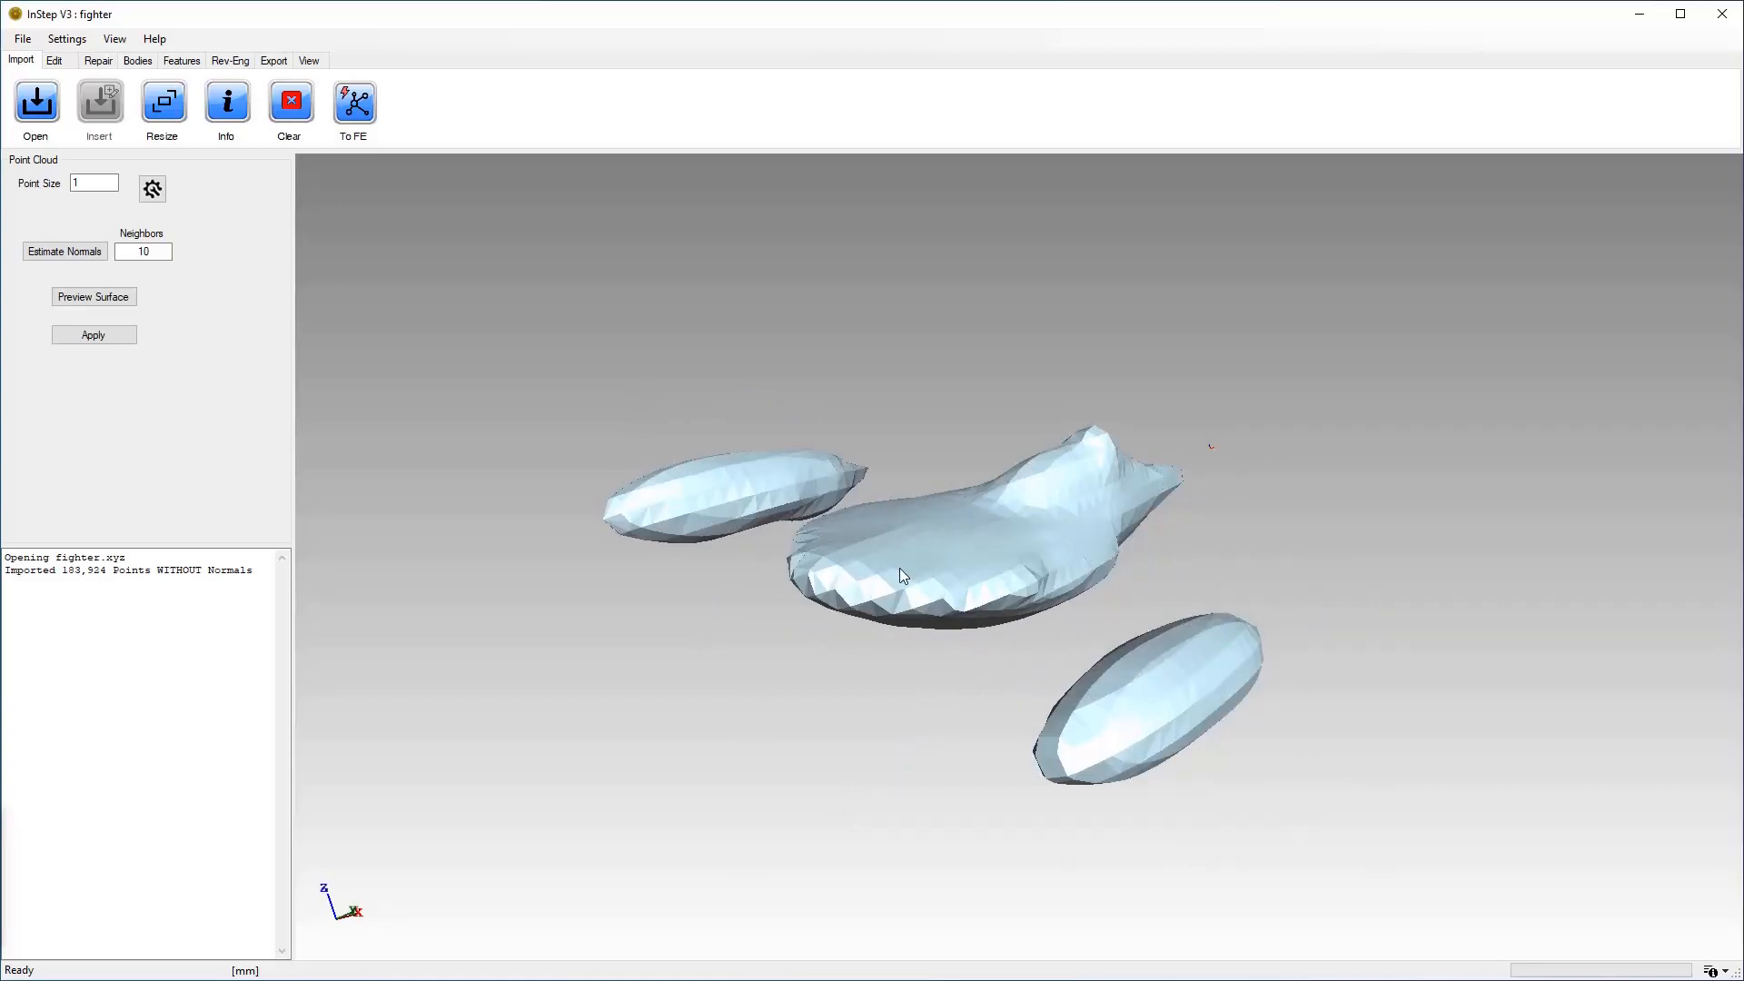
middle_click_drag(903, 575, 784, 505)
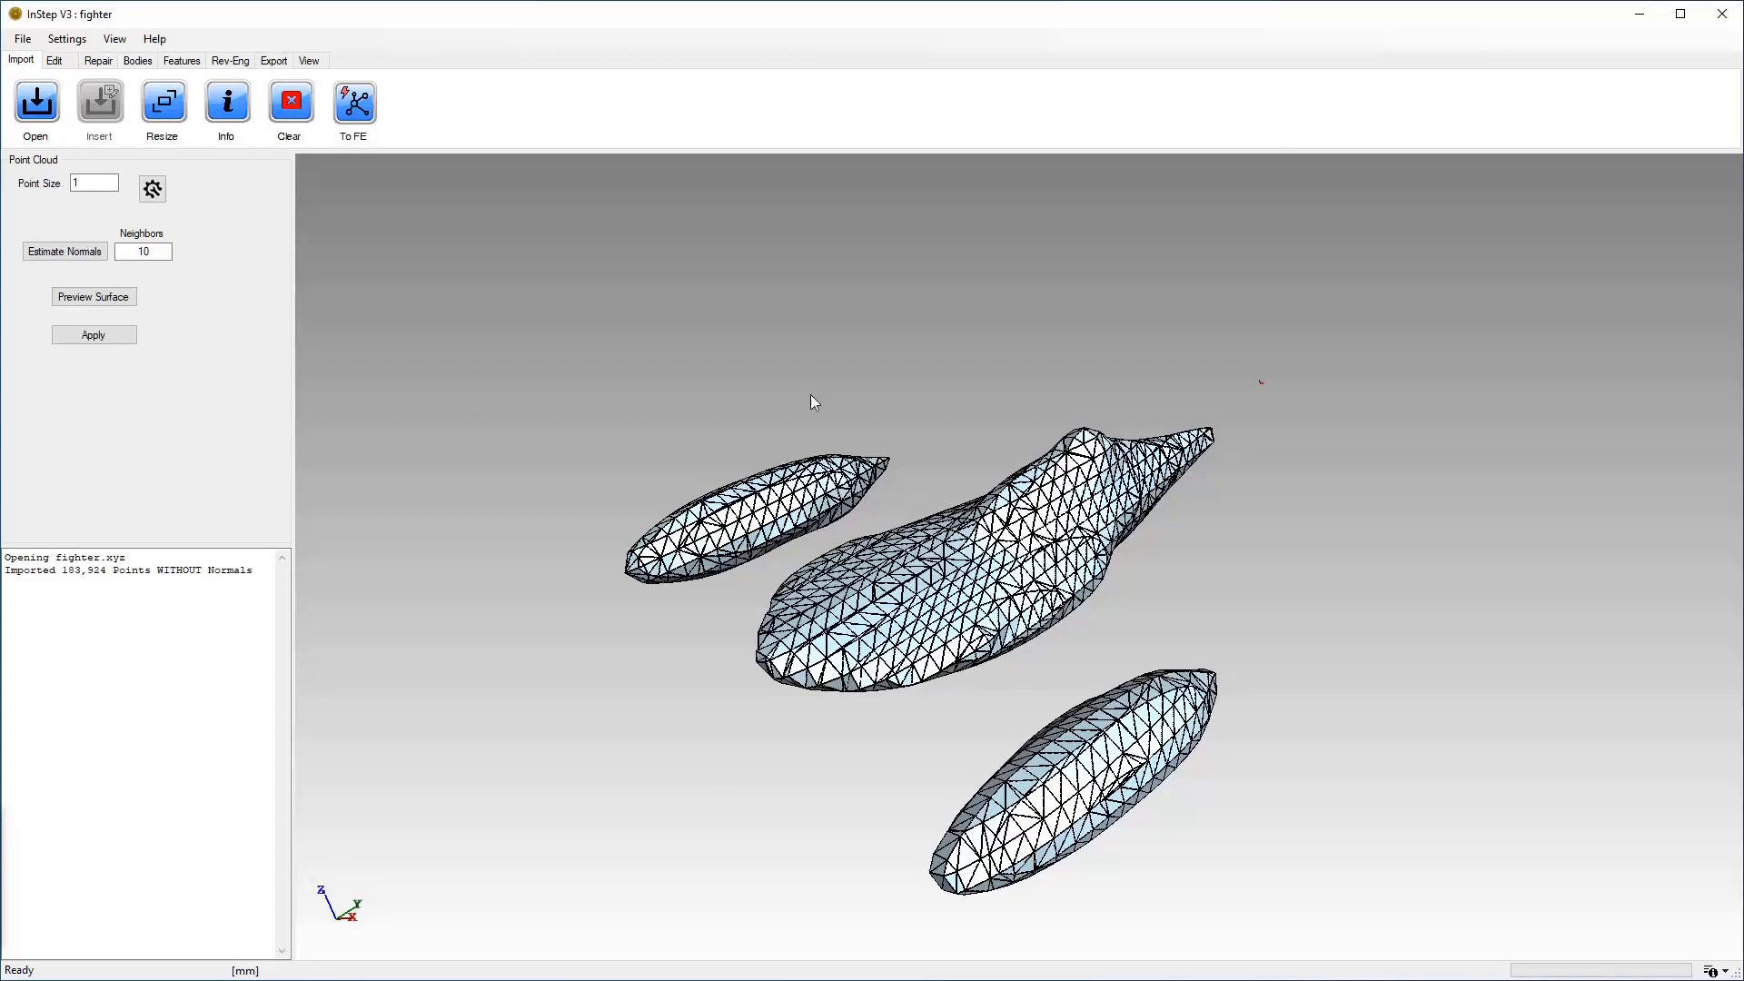
Set Reconstruct_Resolution to R256 in the point cloud settings and preview the surface again.
left_click(152, 191)
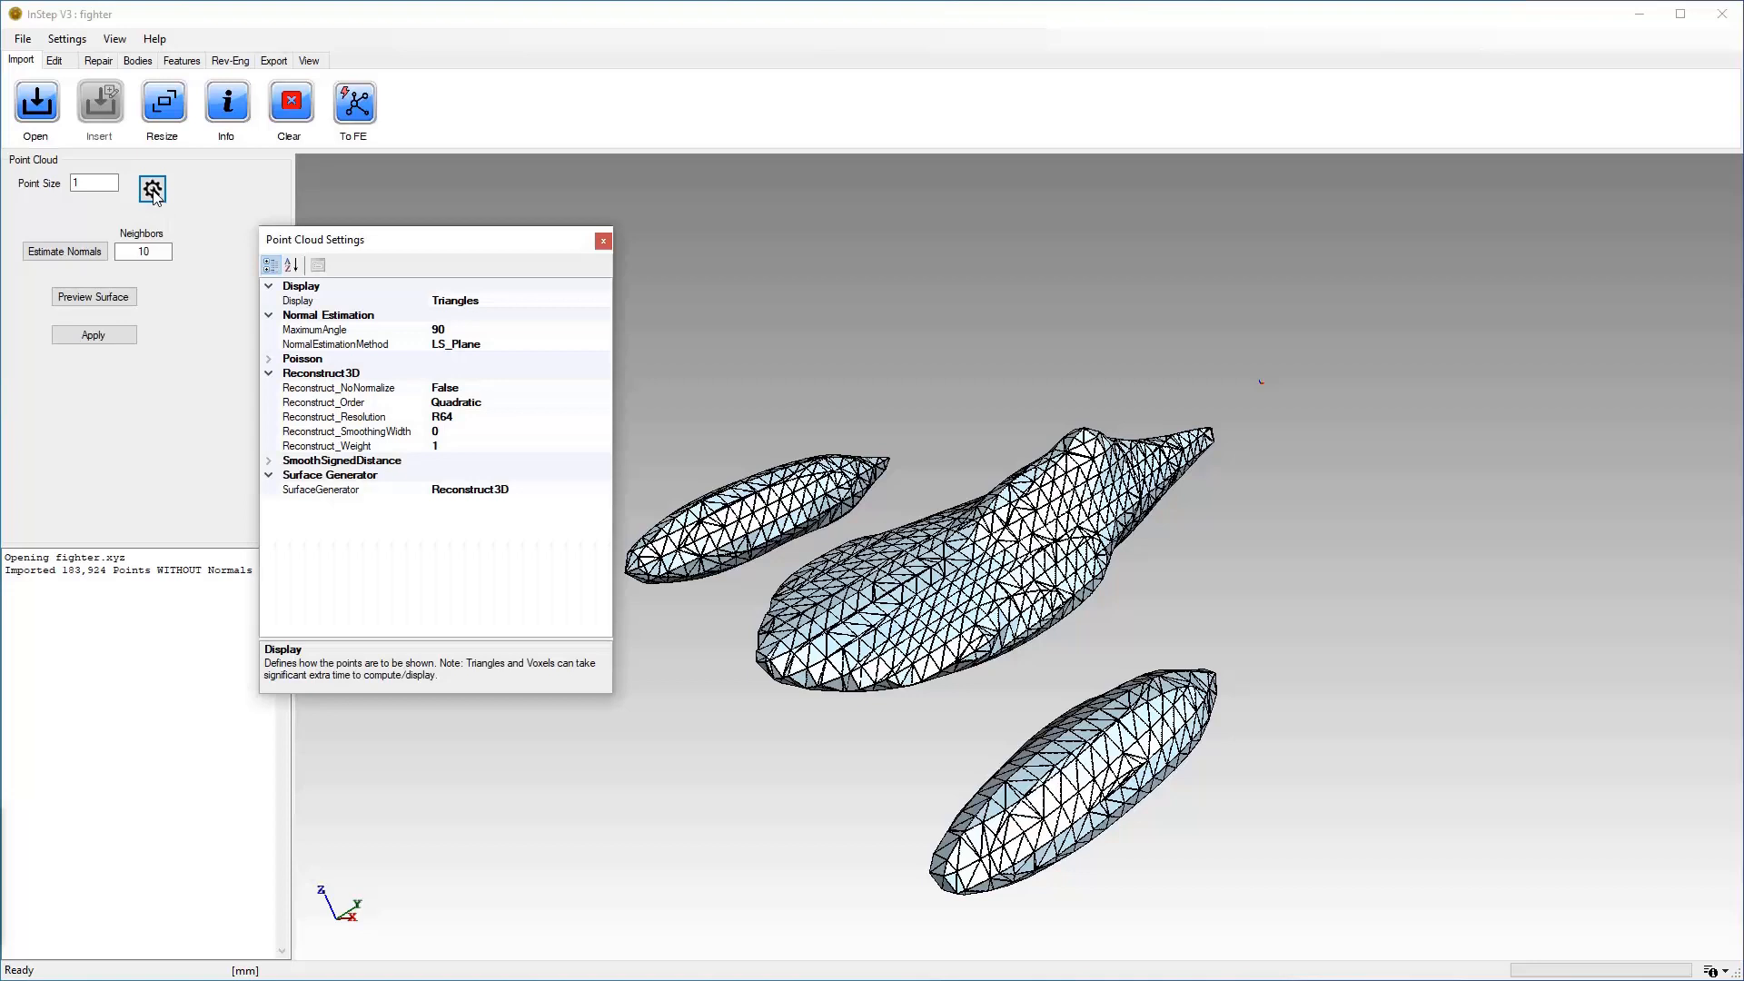
left_click(470, 418)
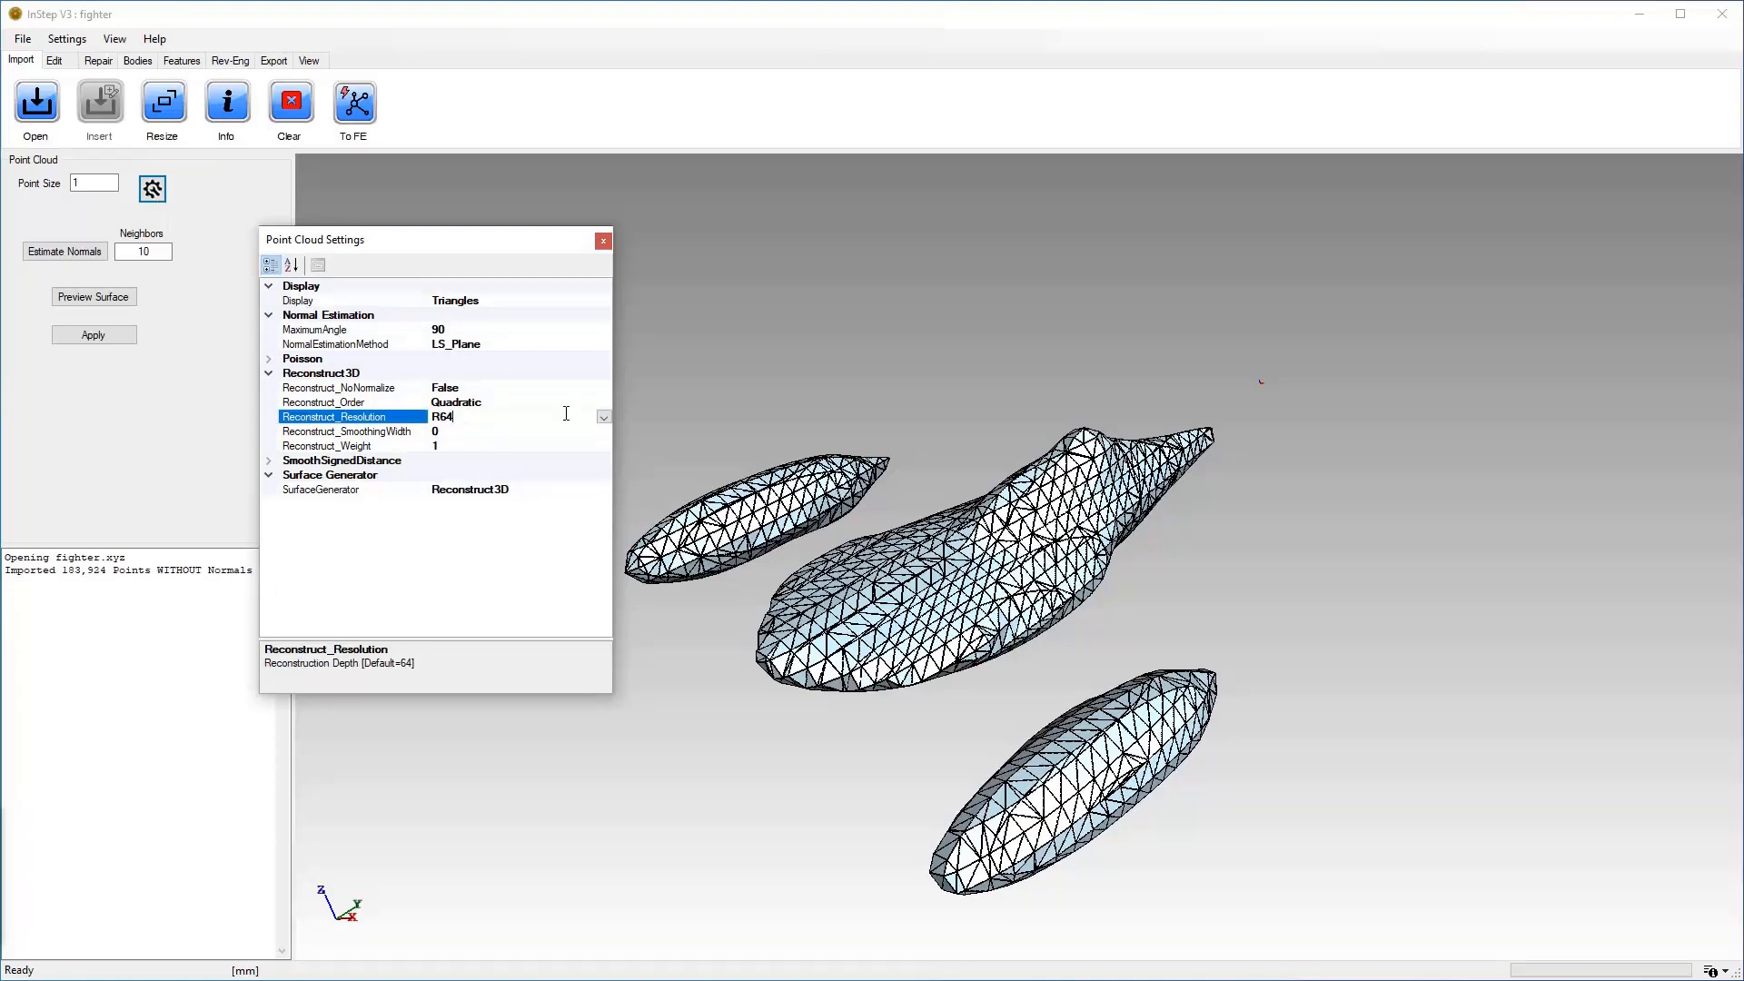
left_click(603, 417)
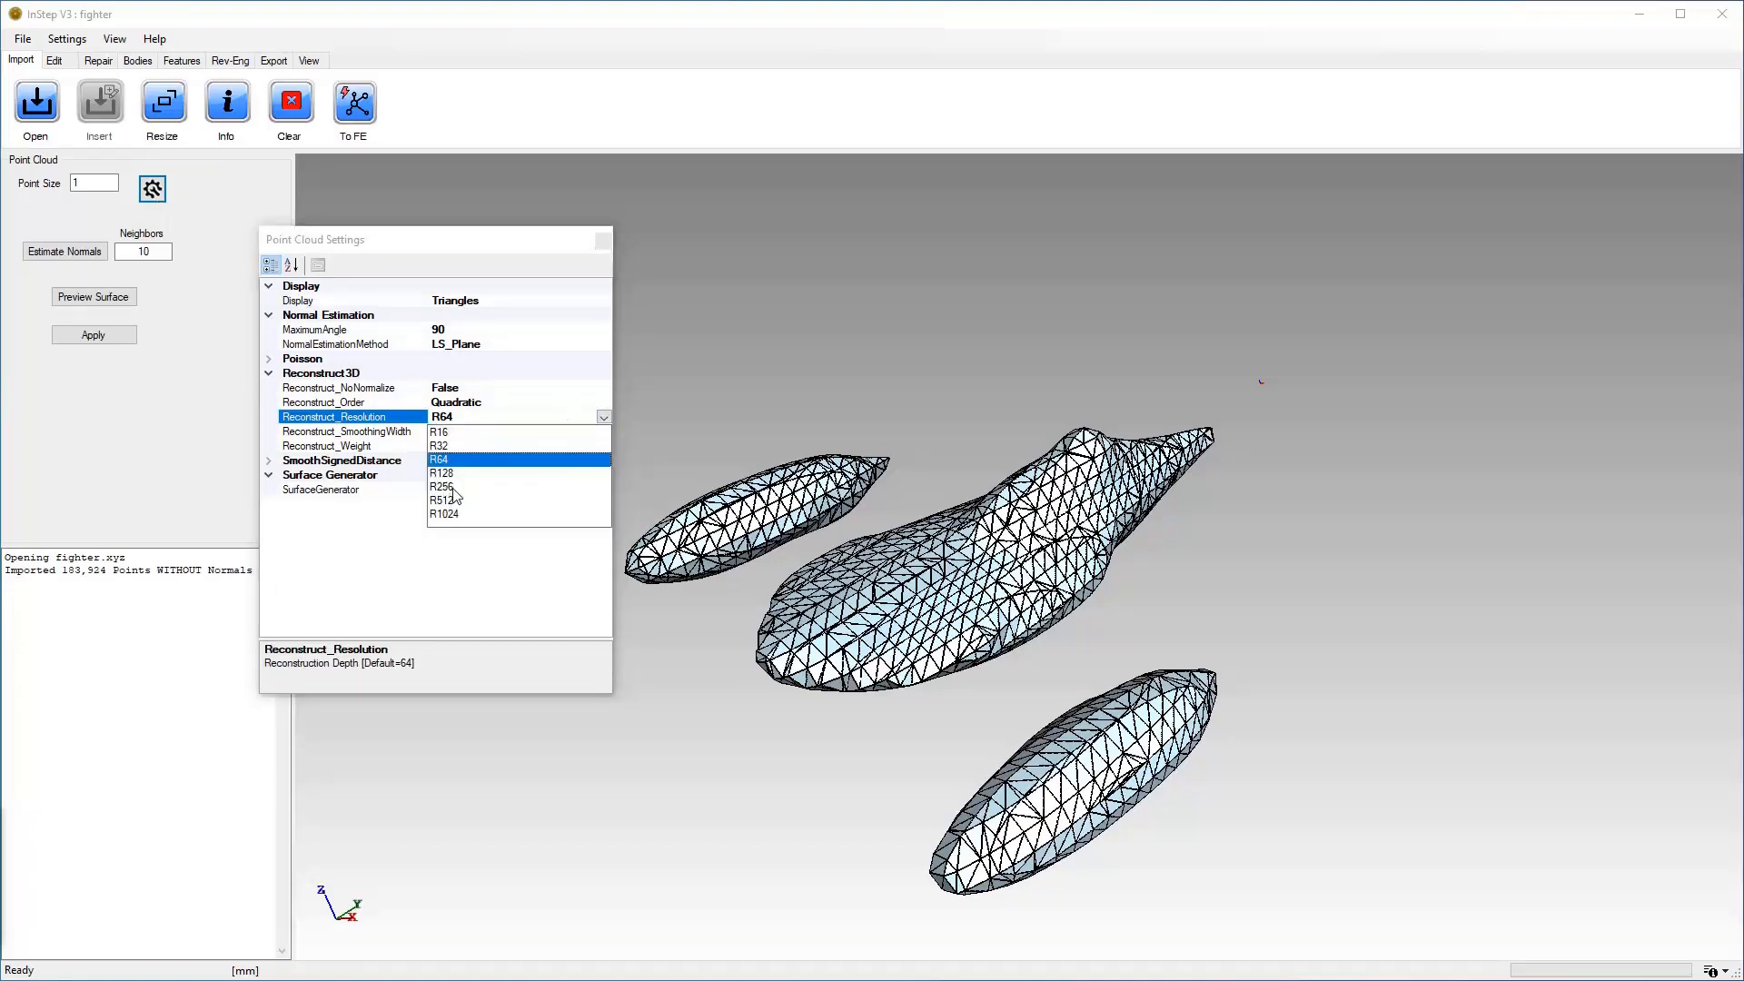
left_click(451, 486)
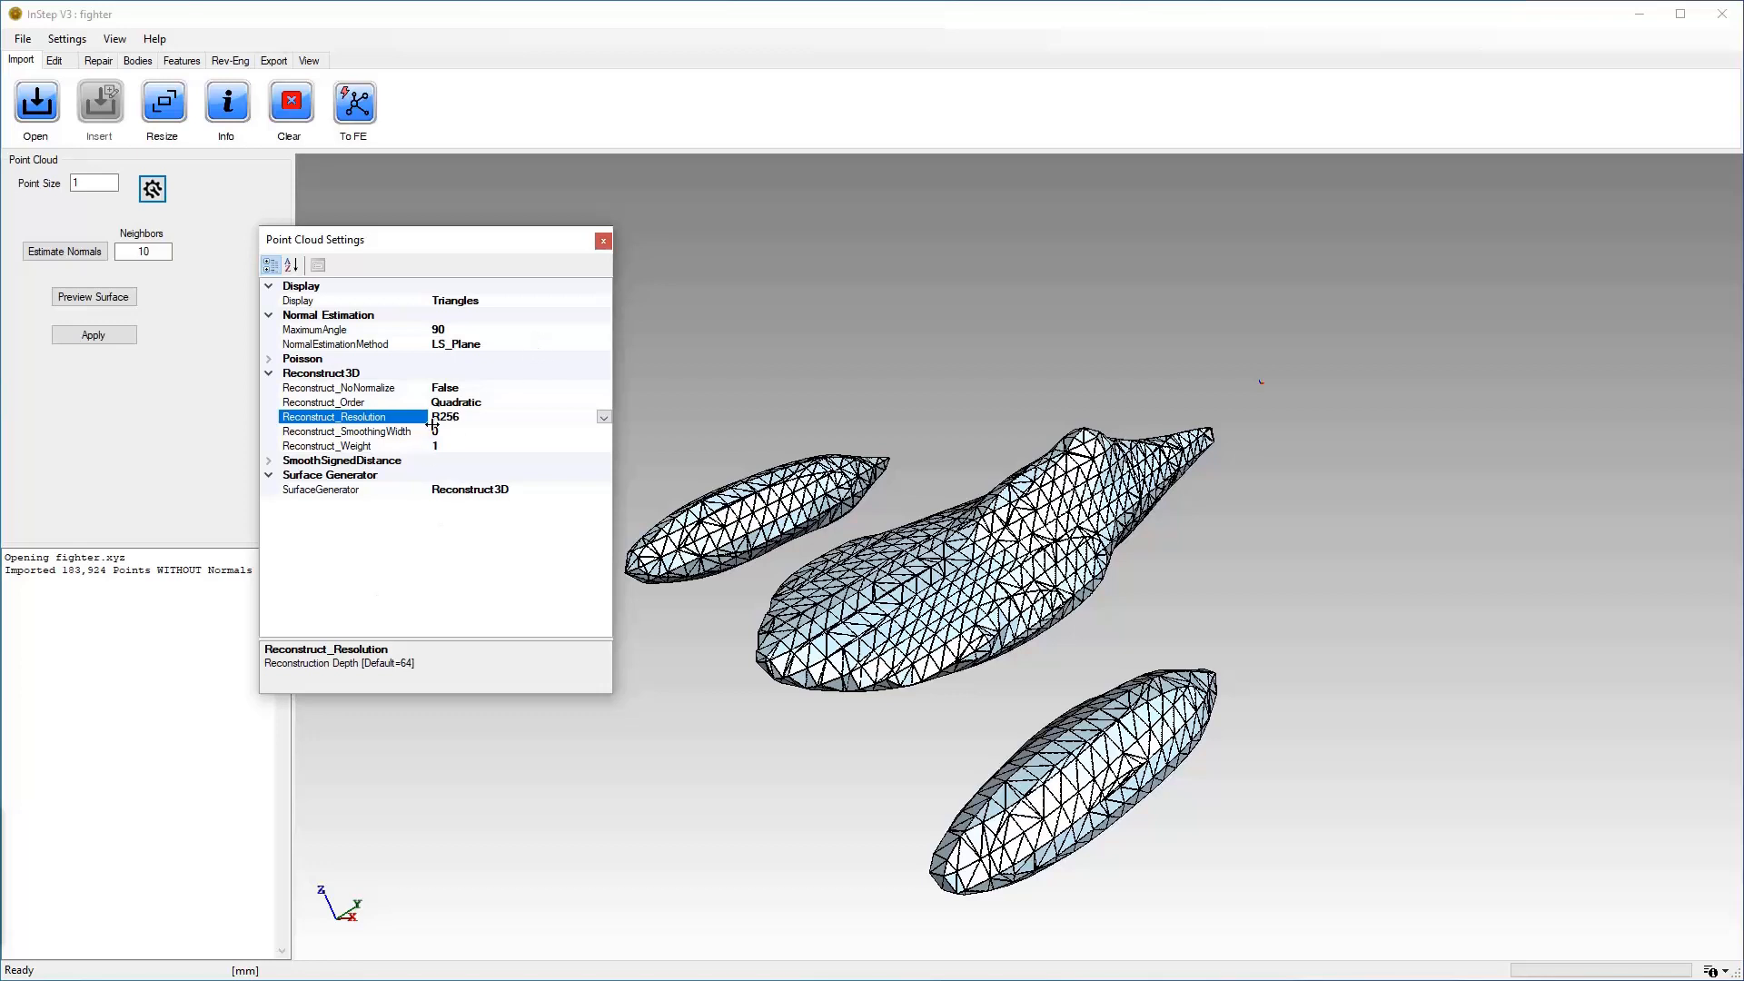
left_click(603, 241)
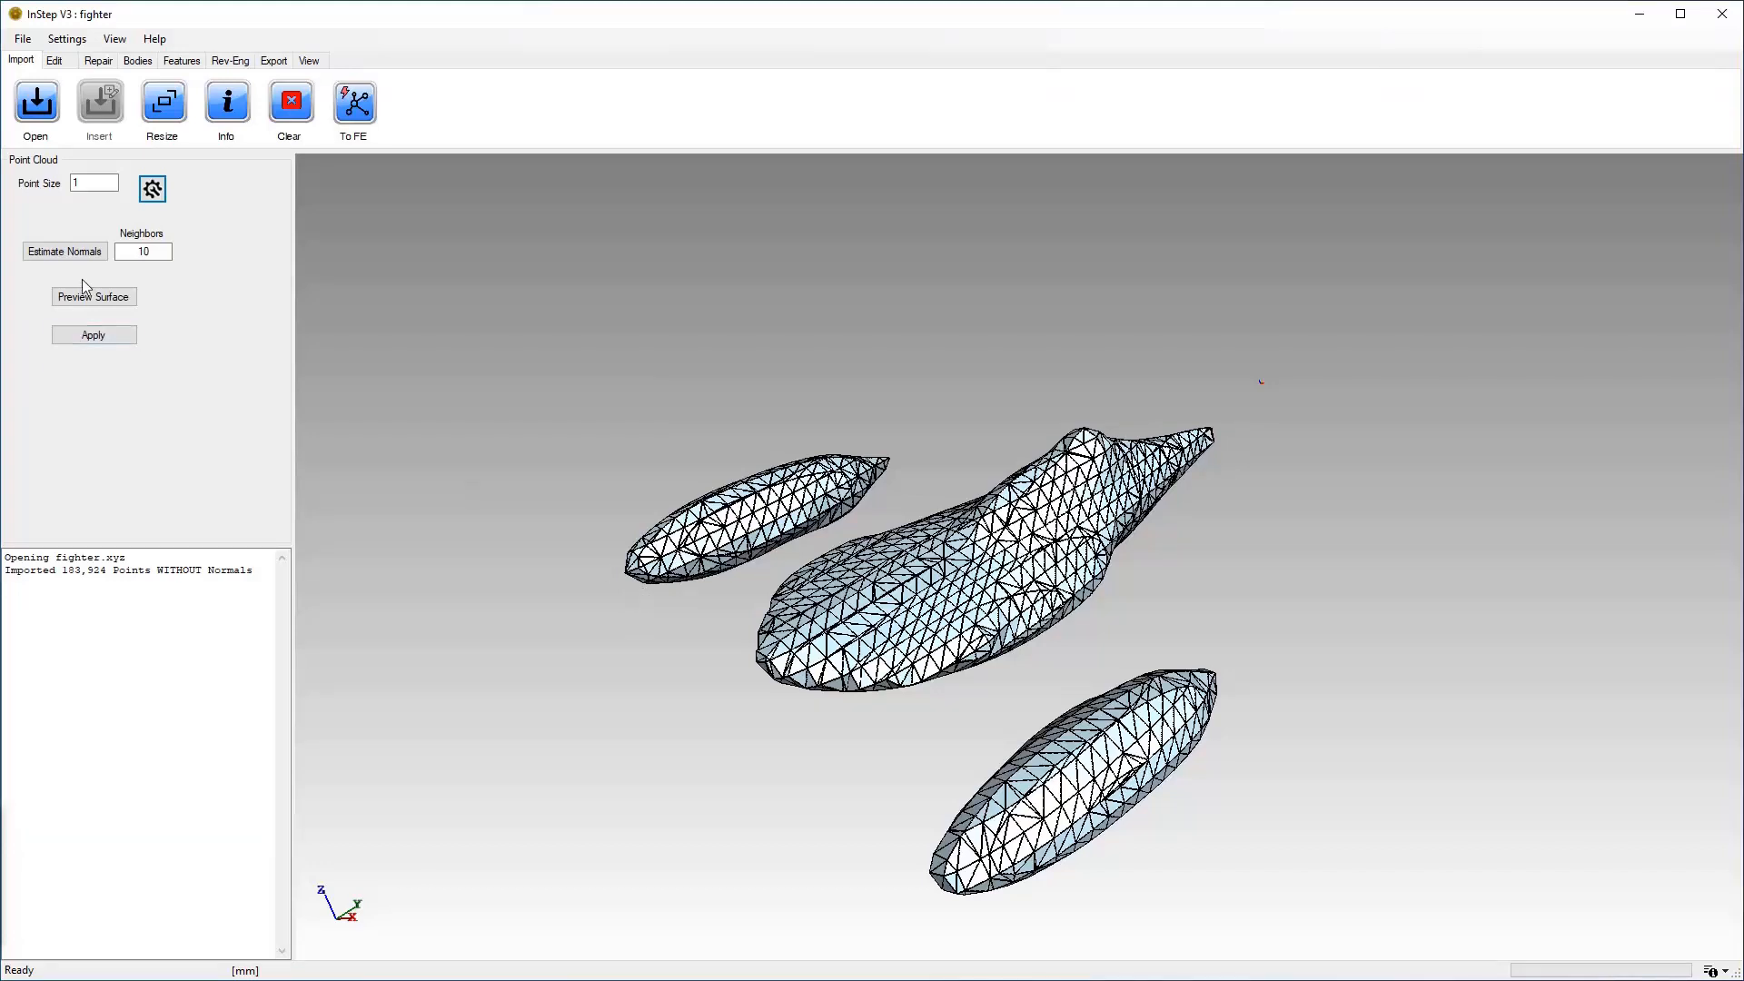
left_click(88, 303)
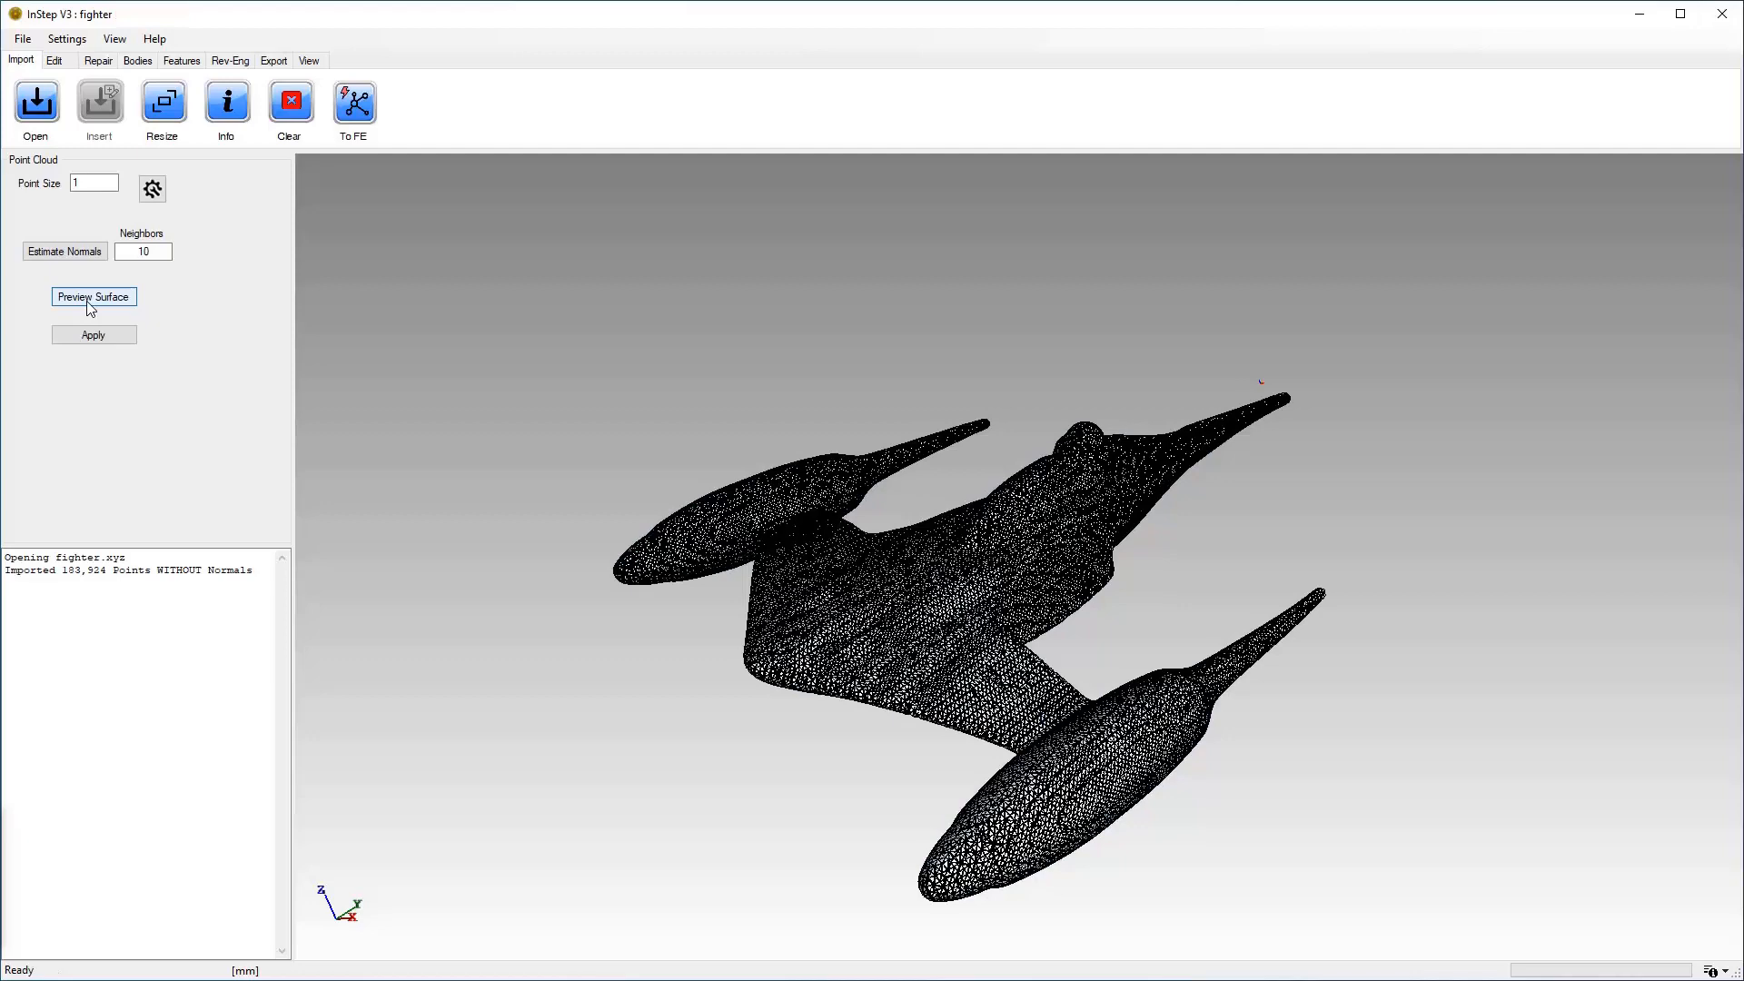
Examine the R256 surface preview across the fighter's body, wings and engine pods, with mesh edges shown and hidden.
scroll(932, 718, "up", 5)
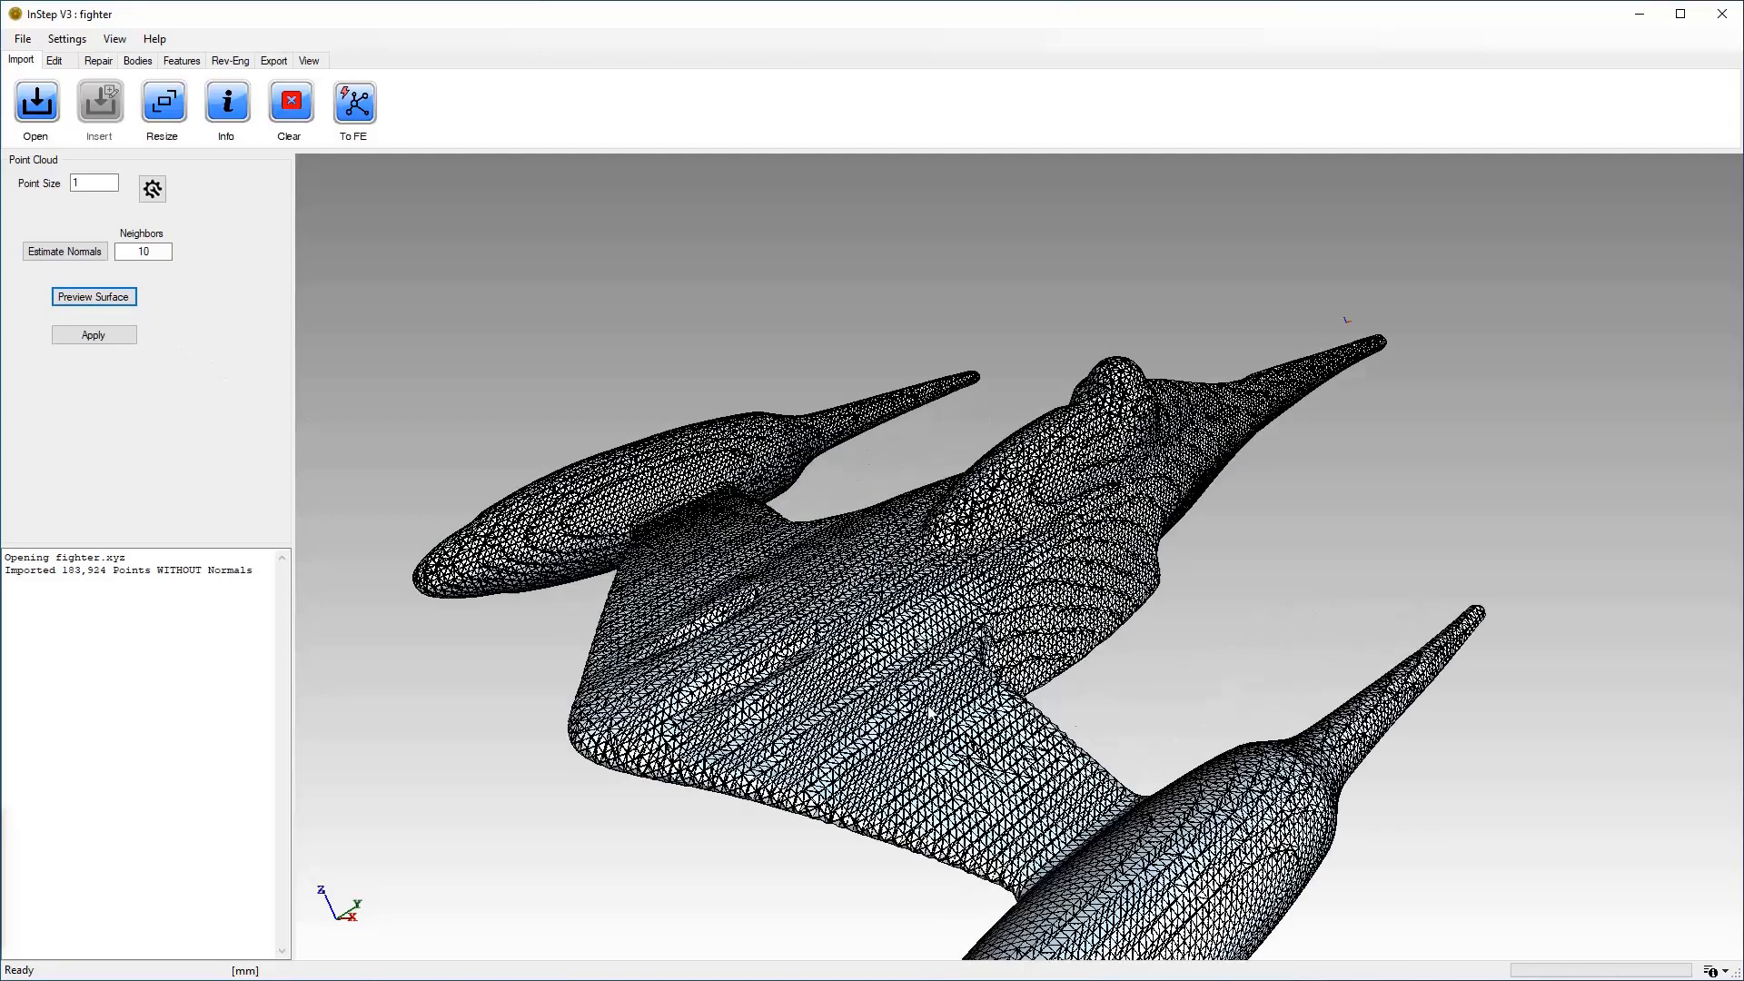
left_click_drag(941, 696, 974, 634)
scroll(943, 686, "down", 5)
scroll(1070, 629, "up", 3)
scroll(1062, 617, "down", 3)
scroll(994, 645, "down", 2)
scroll(973, 651, "up", 2)
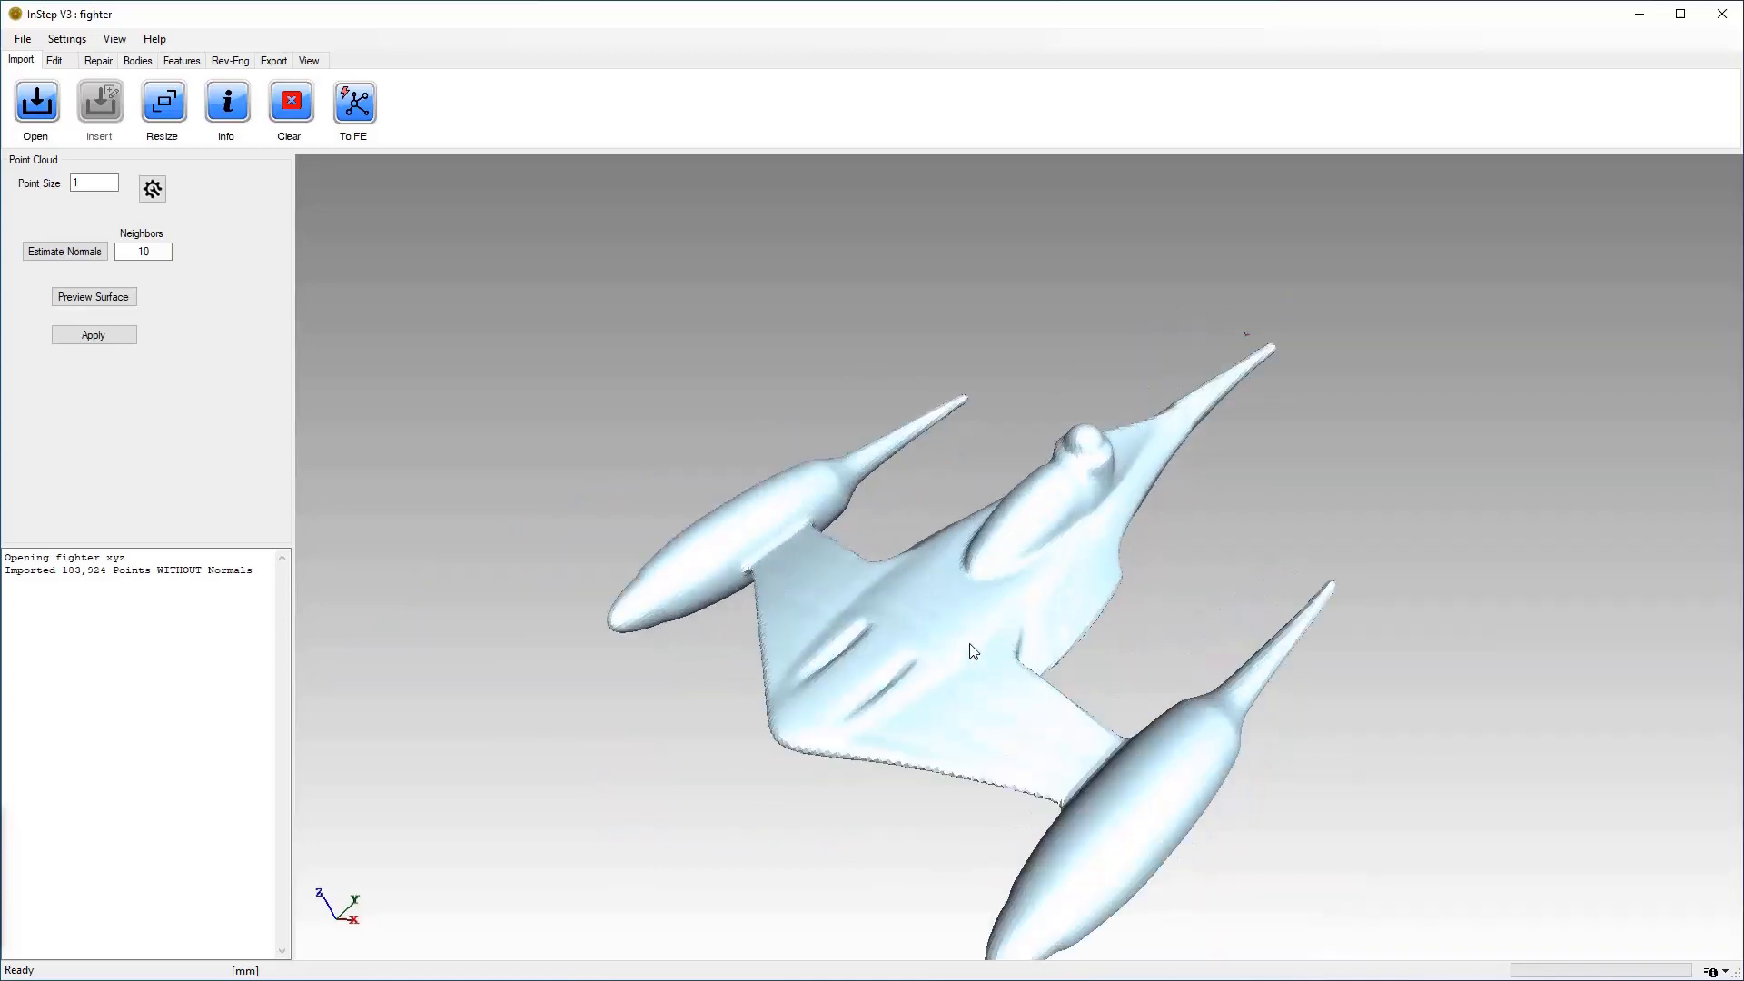
scroll(972, 650, "up", 1)
Set the SurfaceGenerator to SmoothSignedDistance in the point cloud settings.
left_click(154, 188)
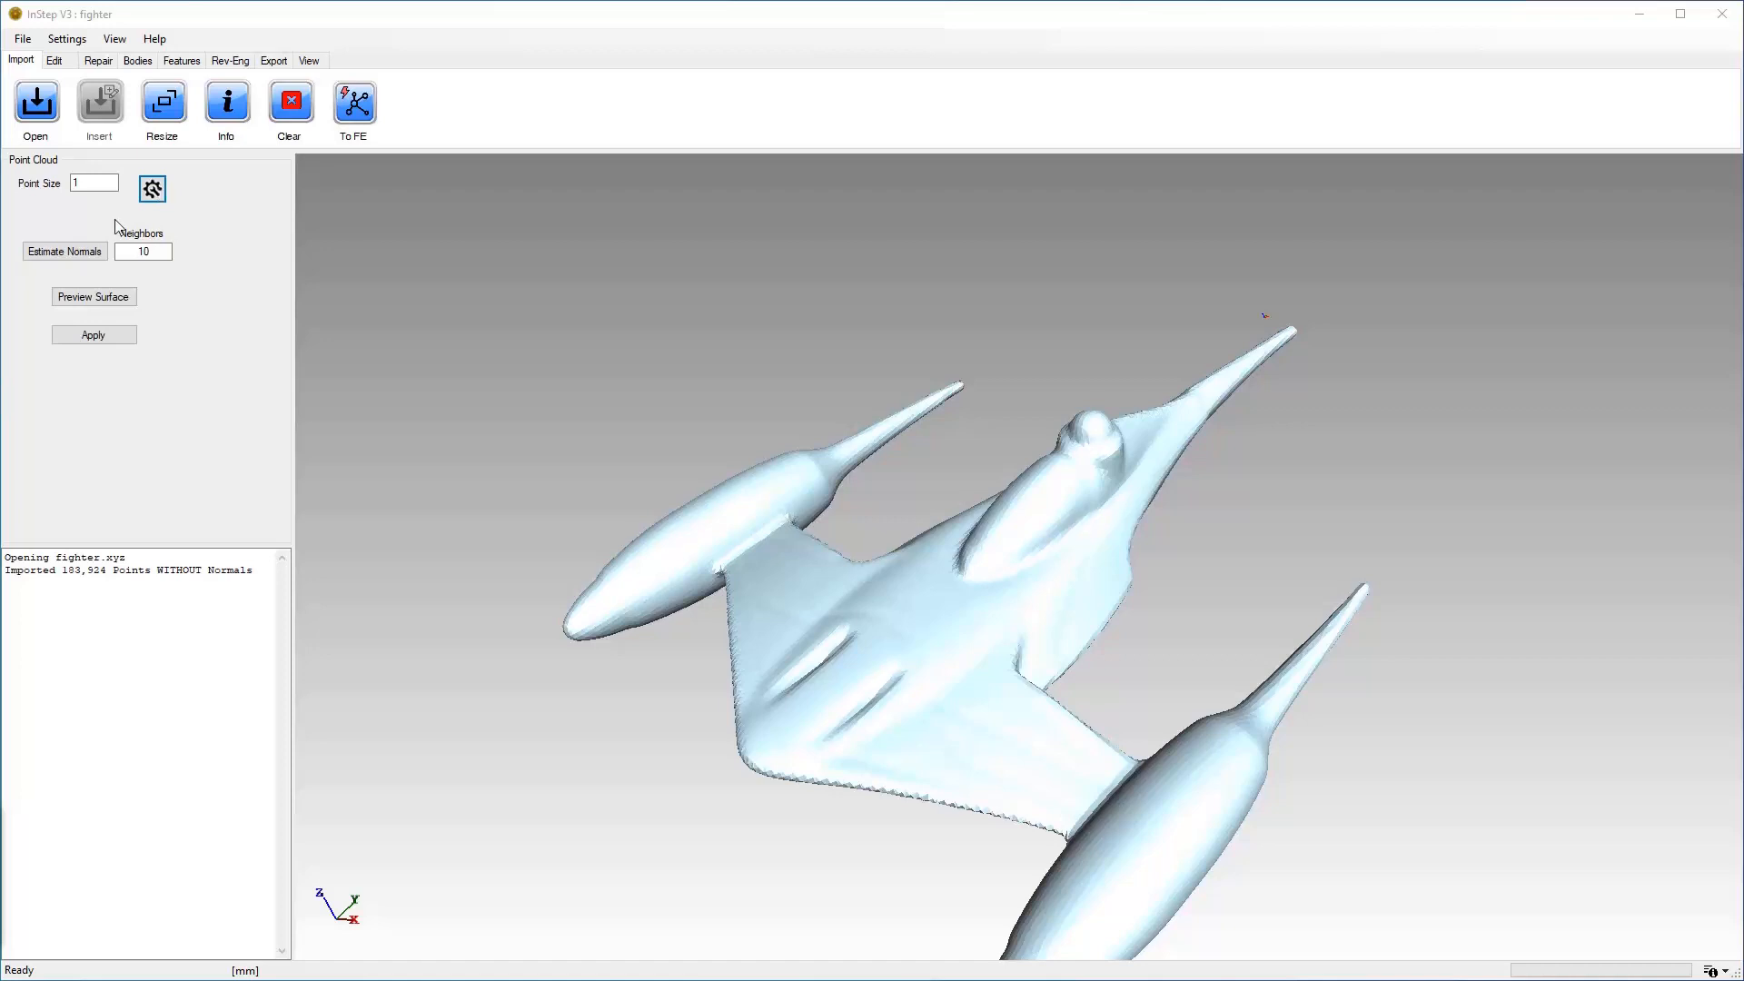
left_click(152, 189)
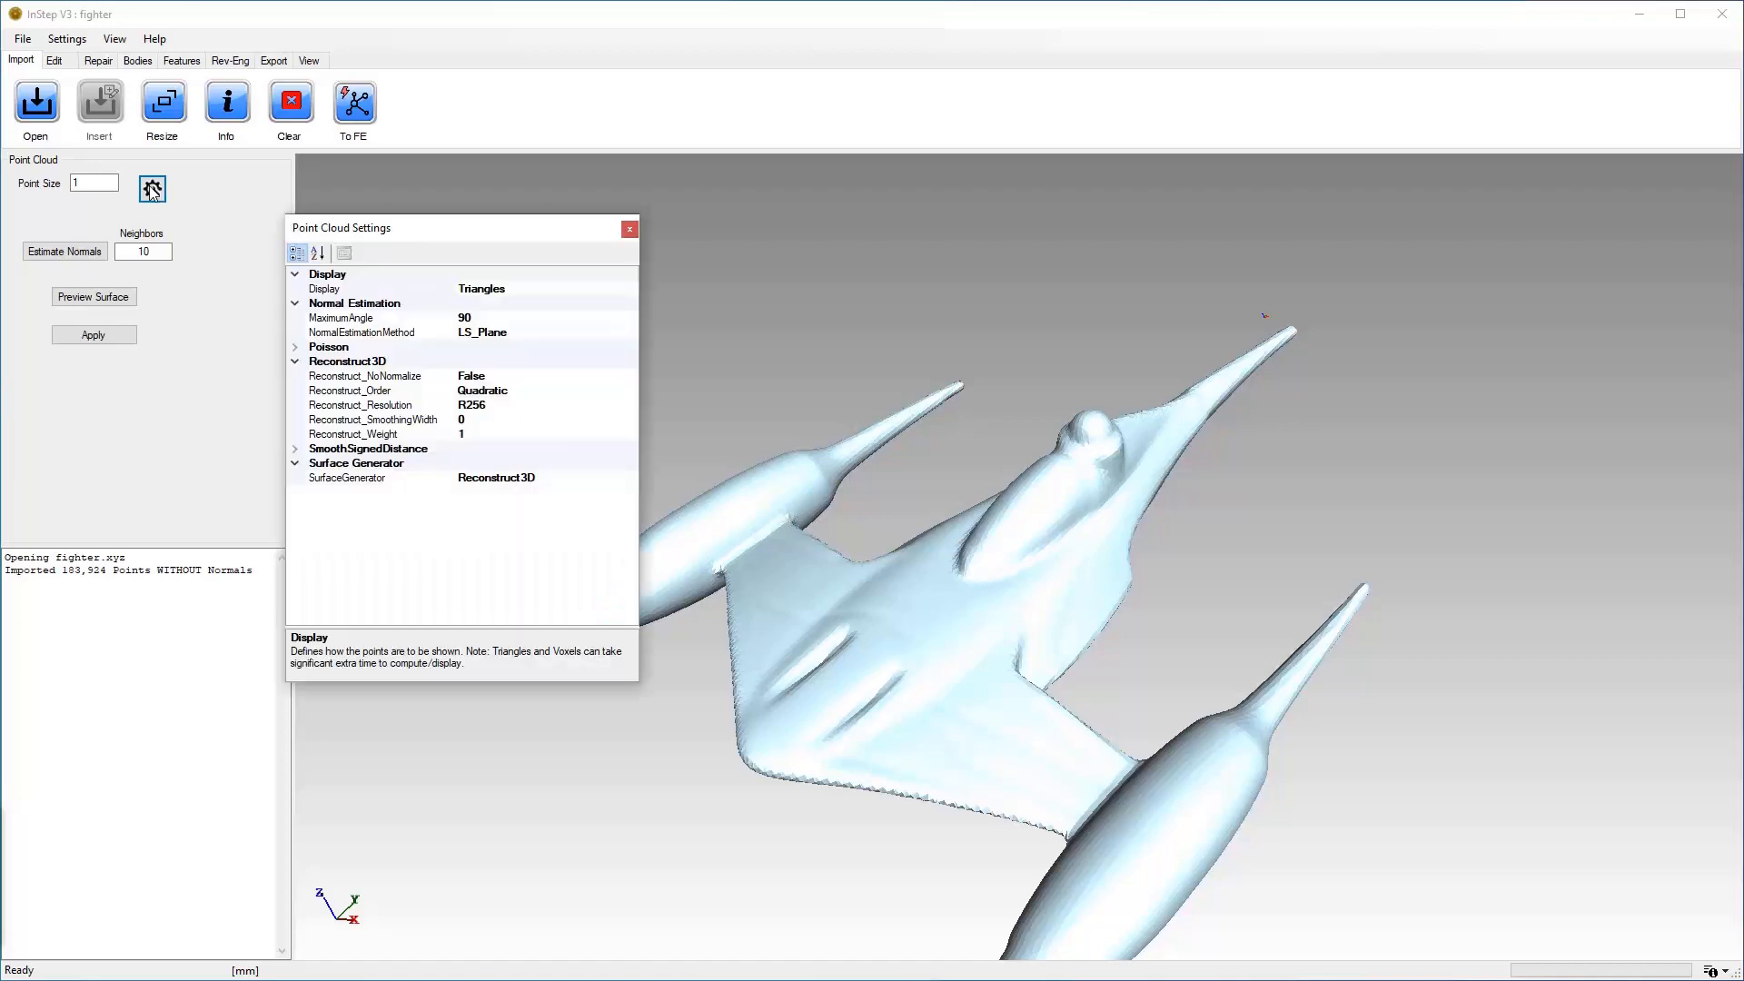
left_click(558, 479)
left_click(629, 478)
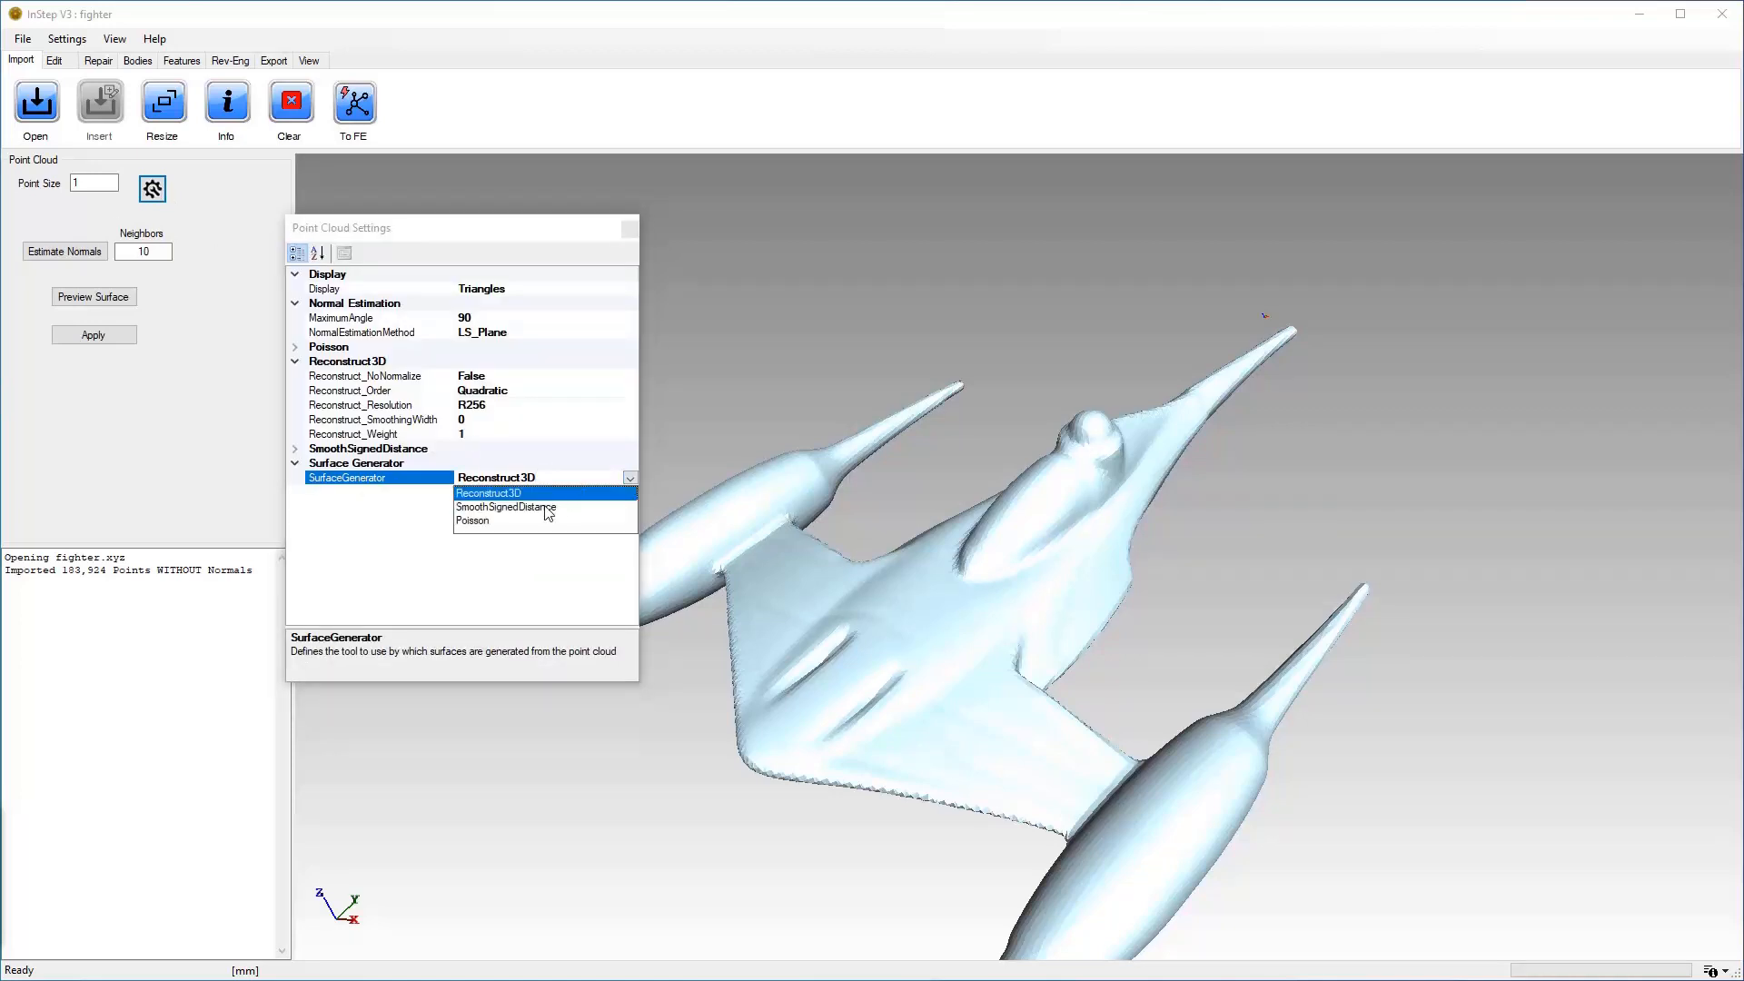
left_click(540, 507)
Collapse the Reconstruct3D group, review the SmoothSignedDistance parameters such as SSD_Depth and close the point cloud settings.
left_click(295, 361)
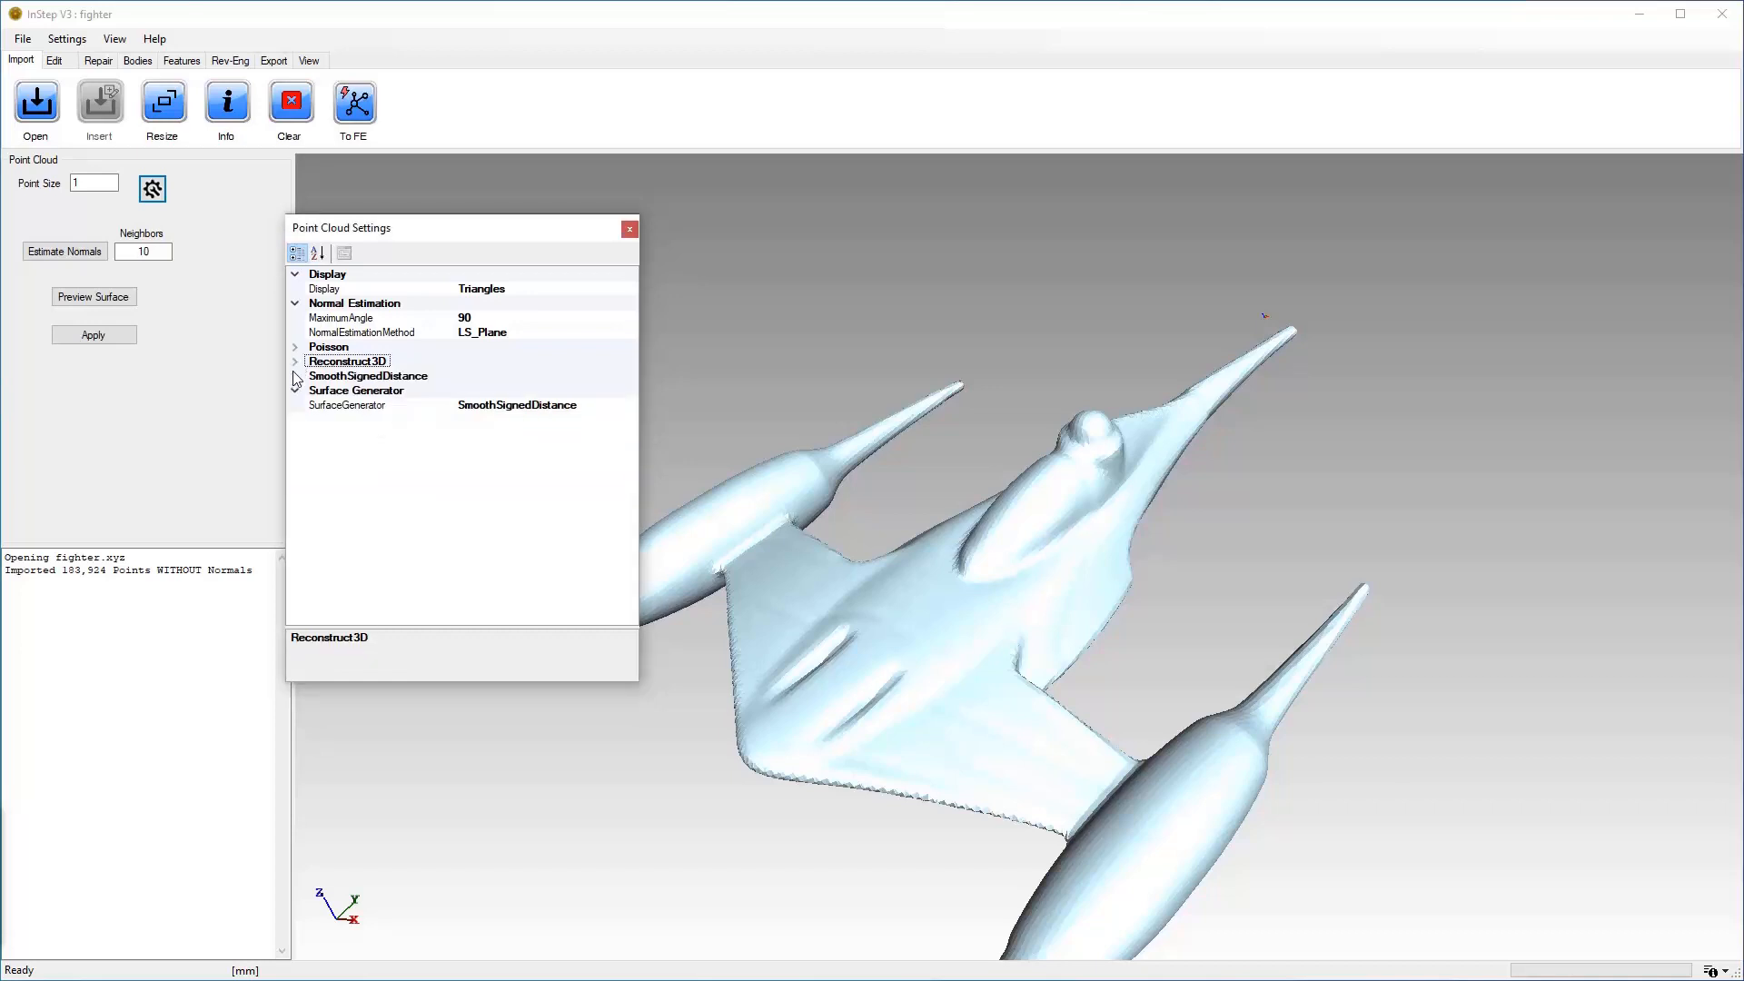
double_click(302, 376)
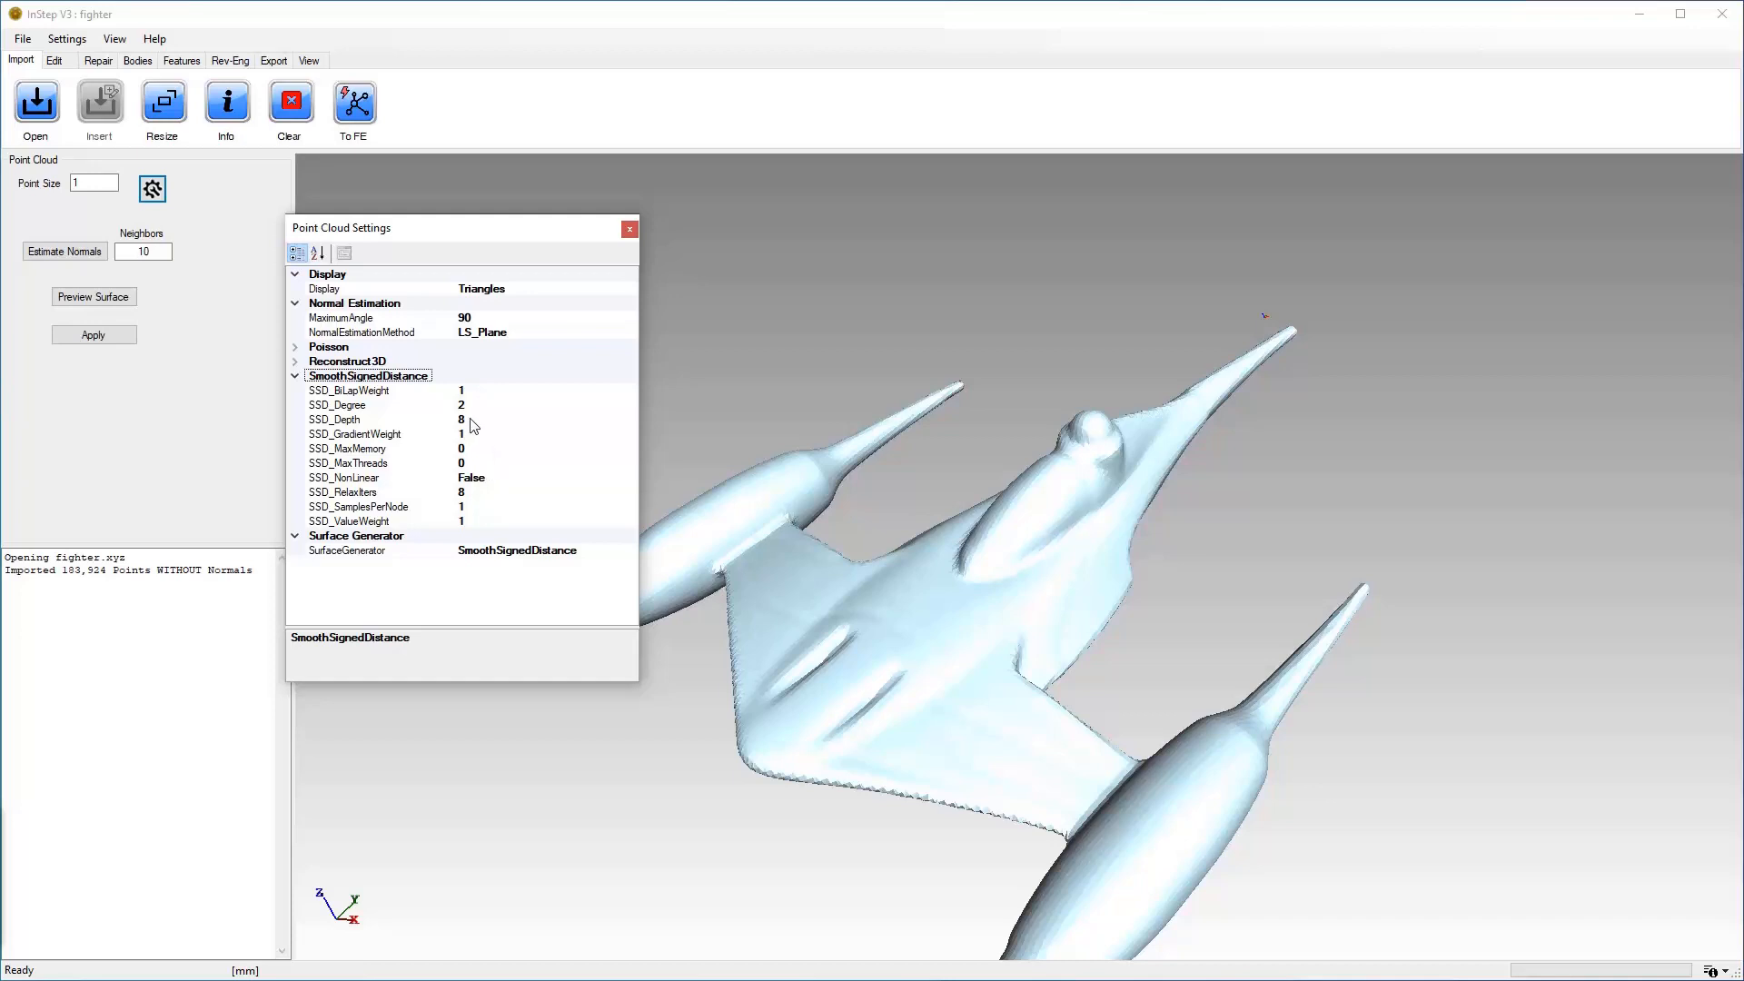
left_click(297, 375)
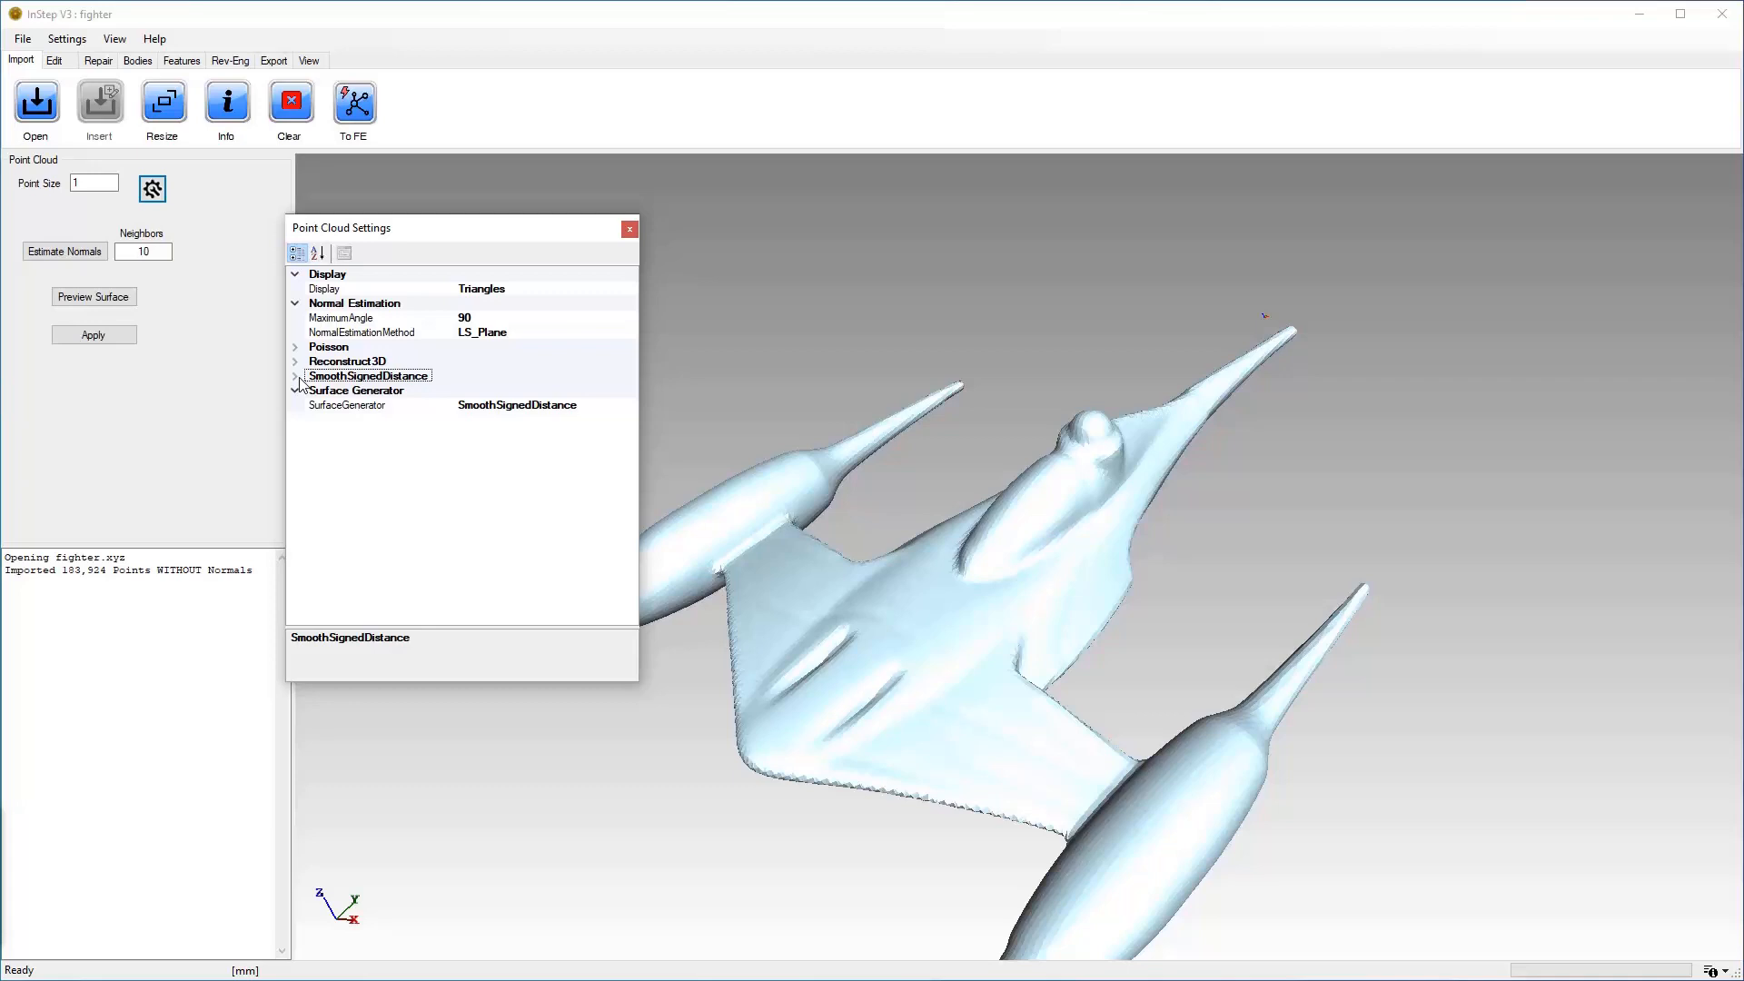
left_click(629, 229)
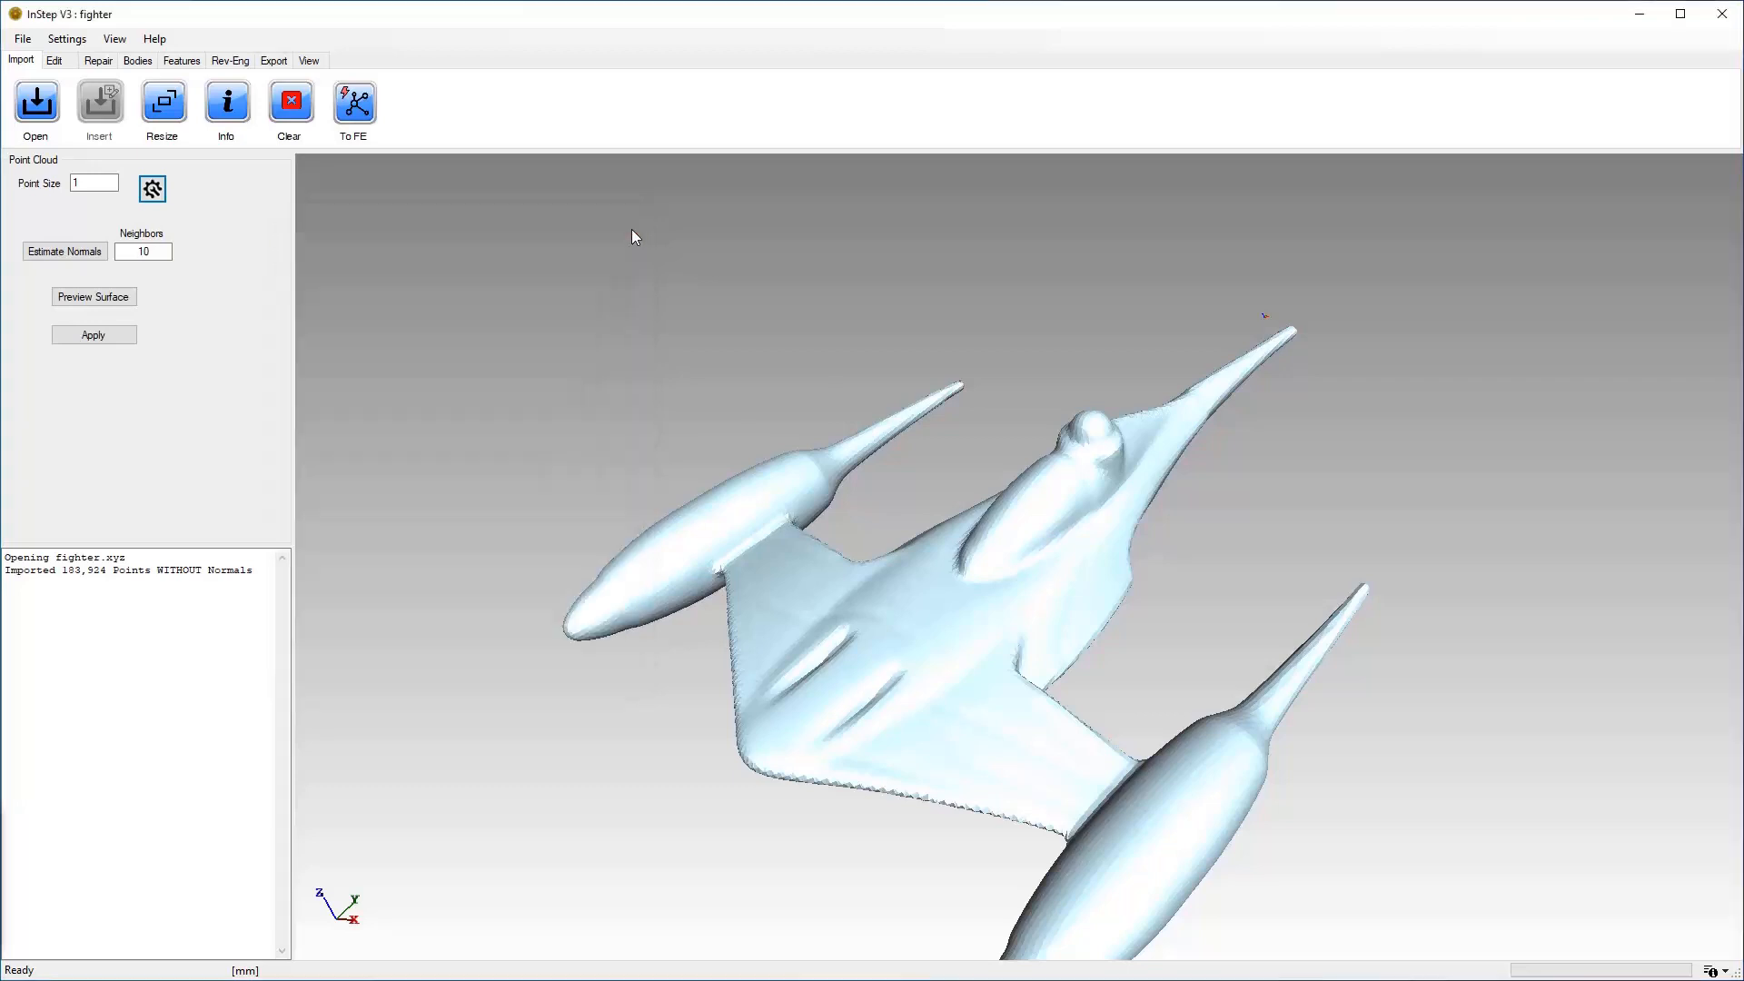
Preview the surface using SmoothSignedDistance and examine the fighter's body and wings with mesh edges shown and hidden.
left_click(109, 302)
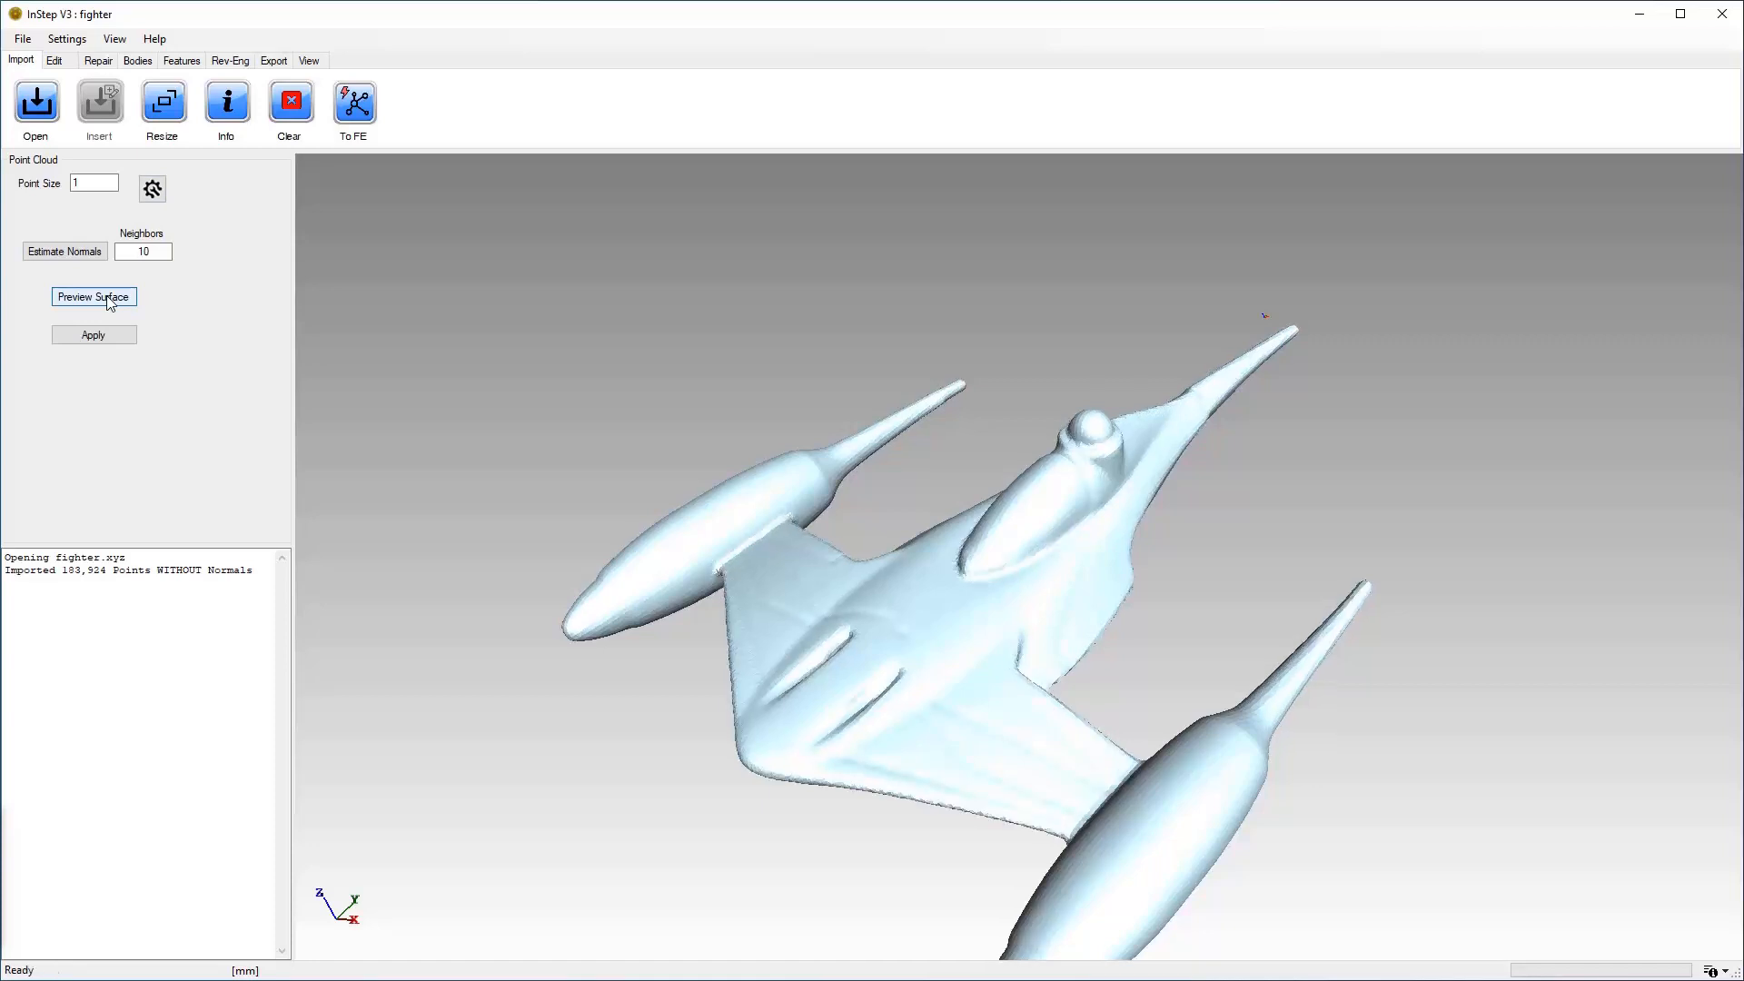
middle_click_drag(884, 605, 1004, 541)
scroll(1025, 541, "up", 3)
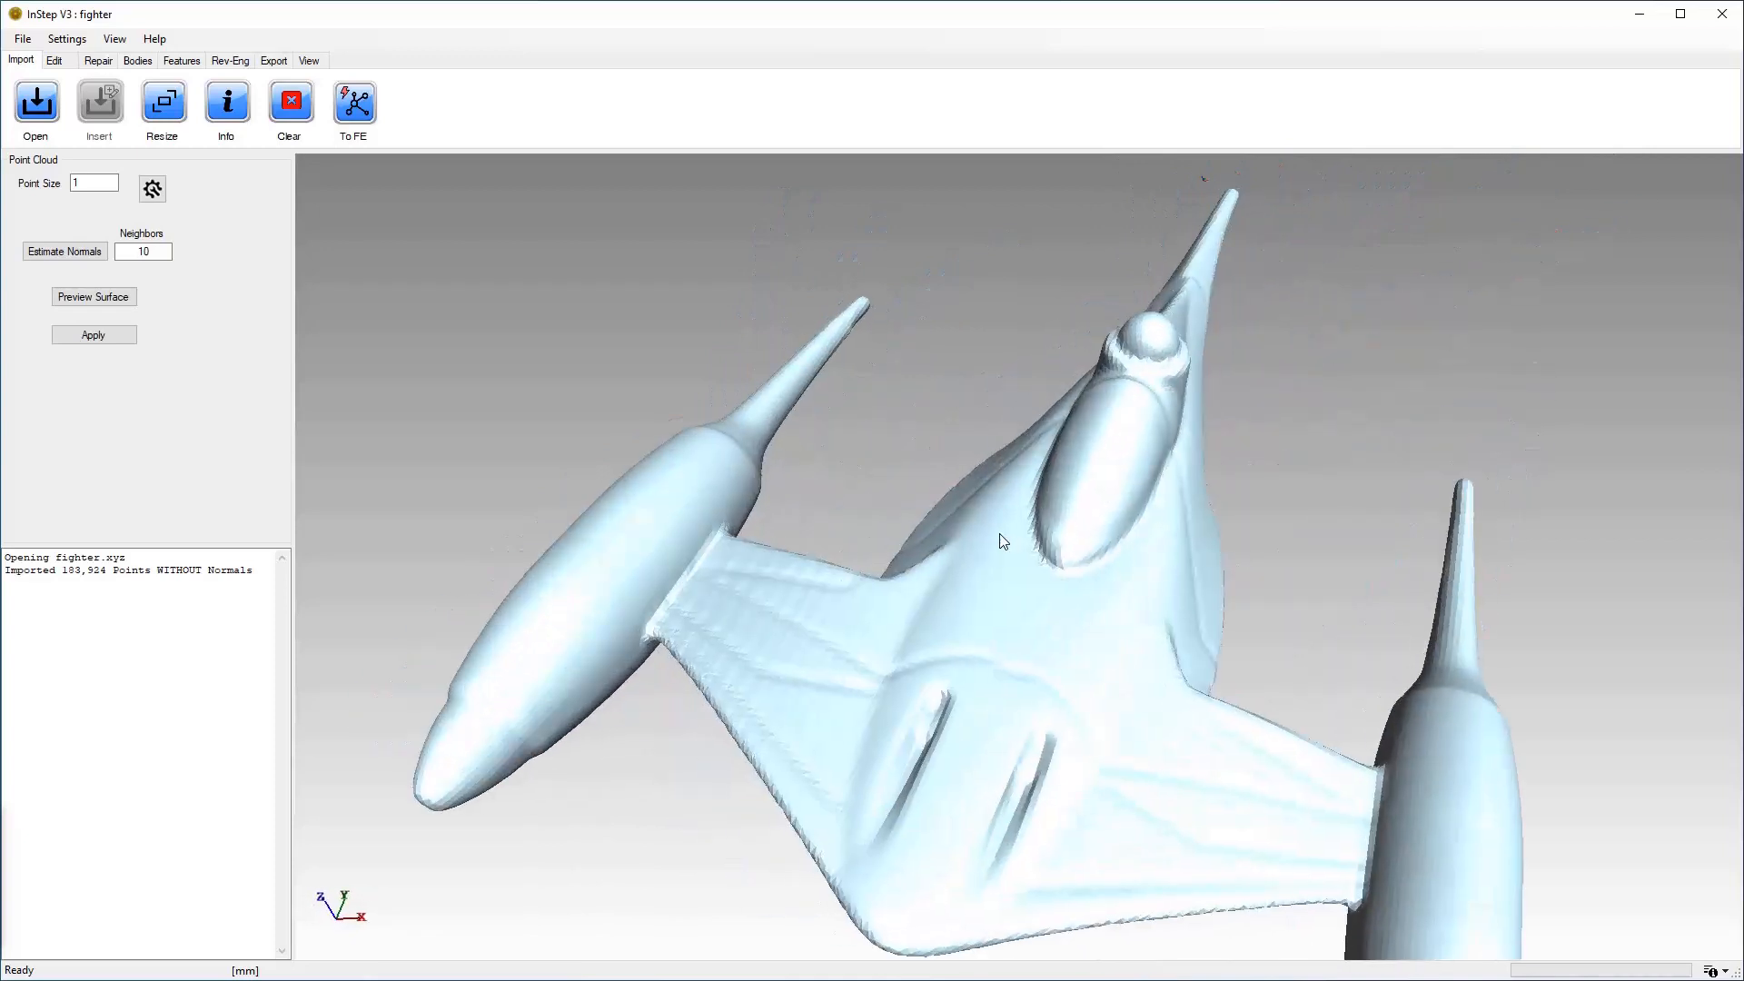
scroll(977, 617, "up", 5)
key("w")
mouse_move(973, 606)
middle_mouse_down()
mouse_move(951, 601)
mouse_move(979, 580)
mouse_move(954, 584)
middle_mouse_up()
key("w")
scroll(1000, 603, "down", 5)
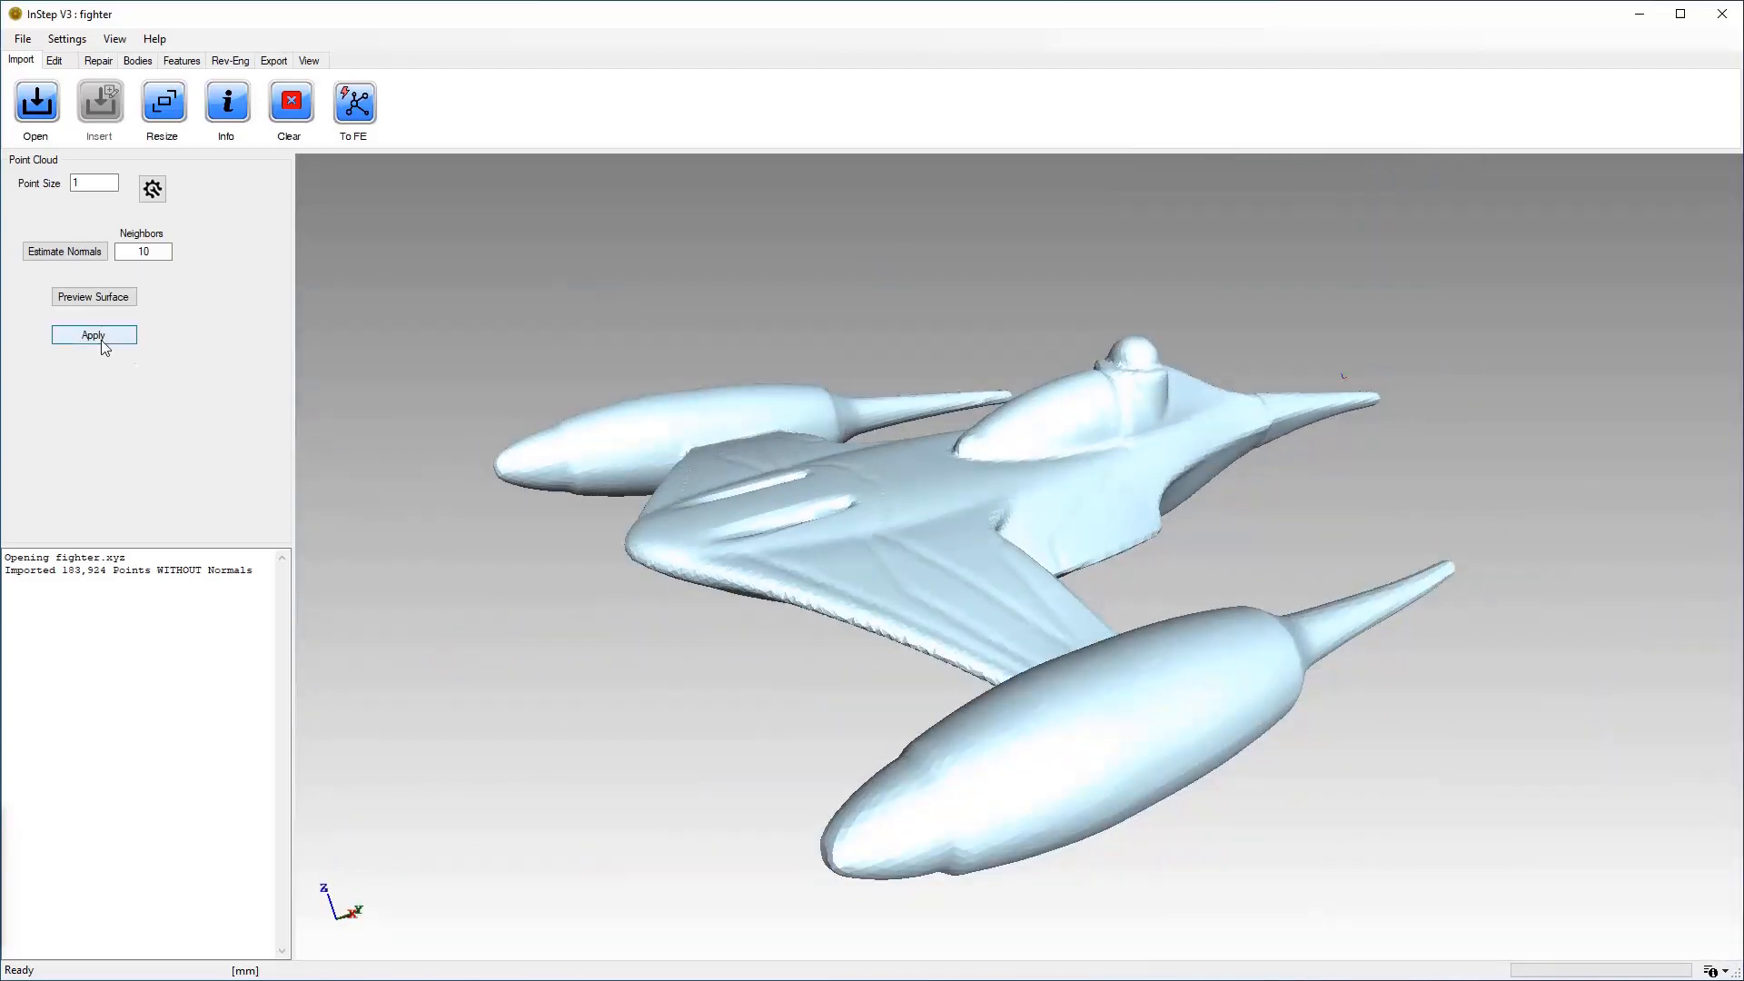
Apply the previewed surface to turn the point cloud into a body and check the added feature count in the log.
left_click(99, 337)
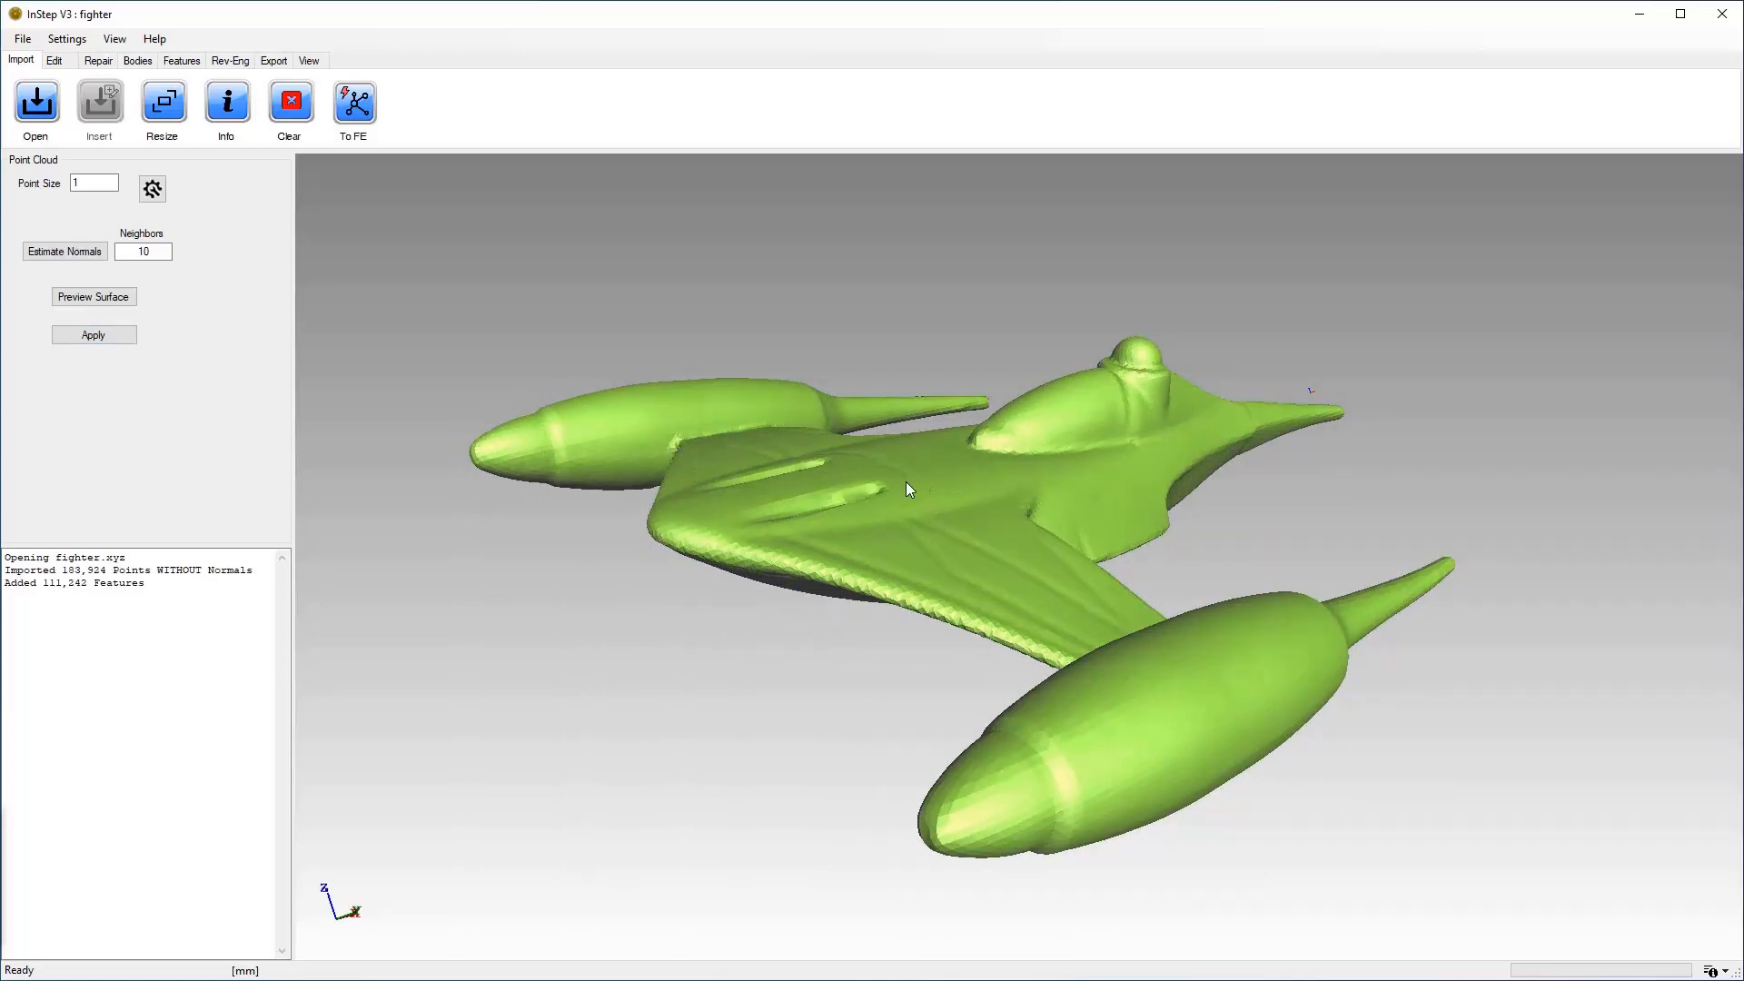
double_click(51, 586)
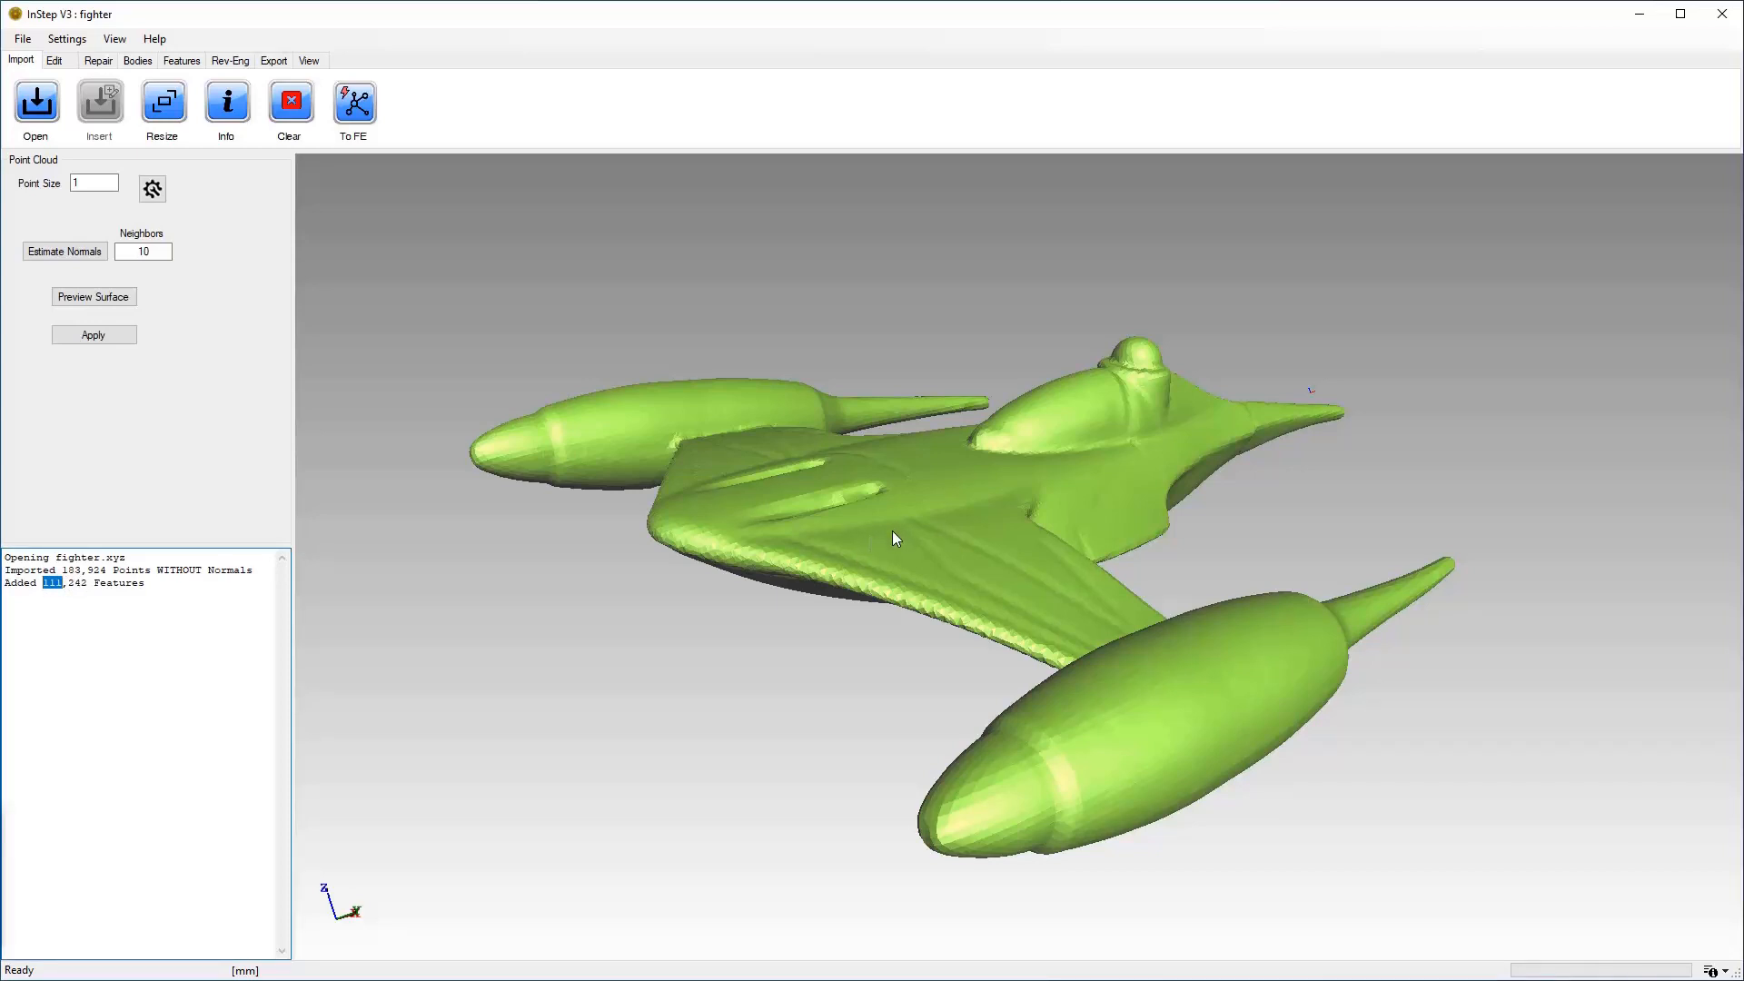
left_click_drag(901, 511, 936, 499)
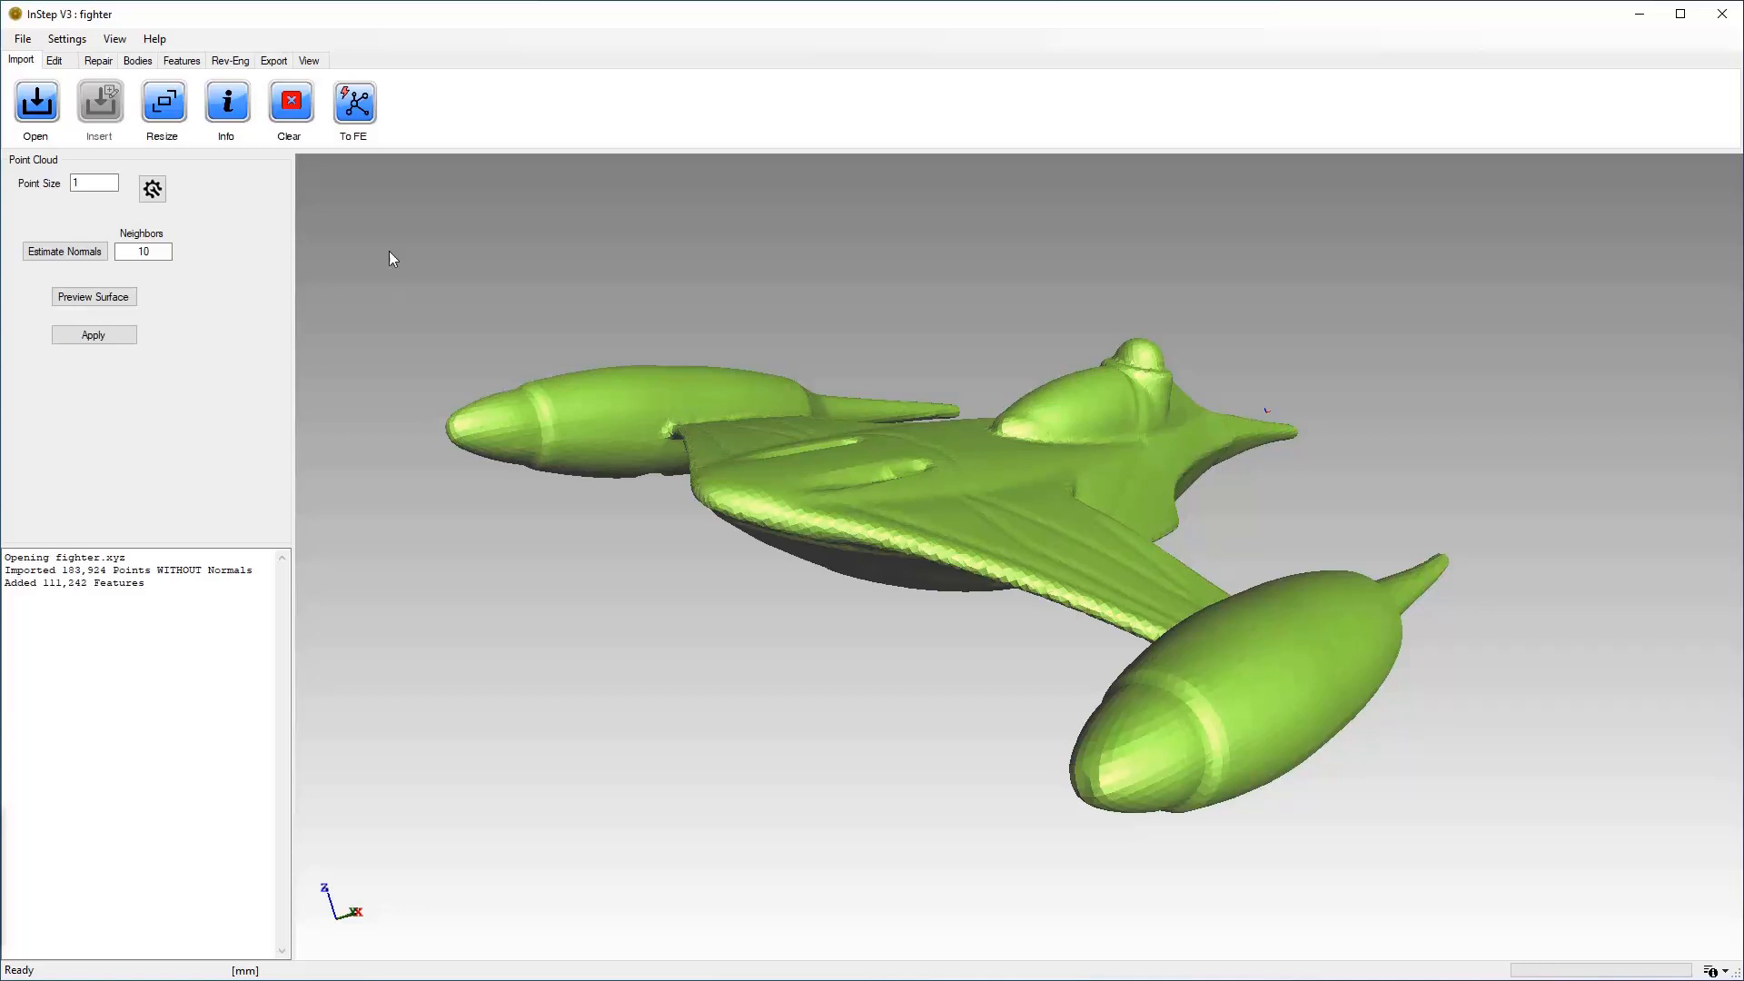
Look up the WorkingDir path for temporary files in the application settings and close them without changes.
left_click(67, 39)
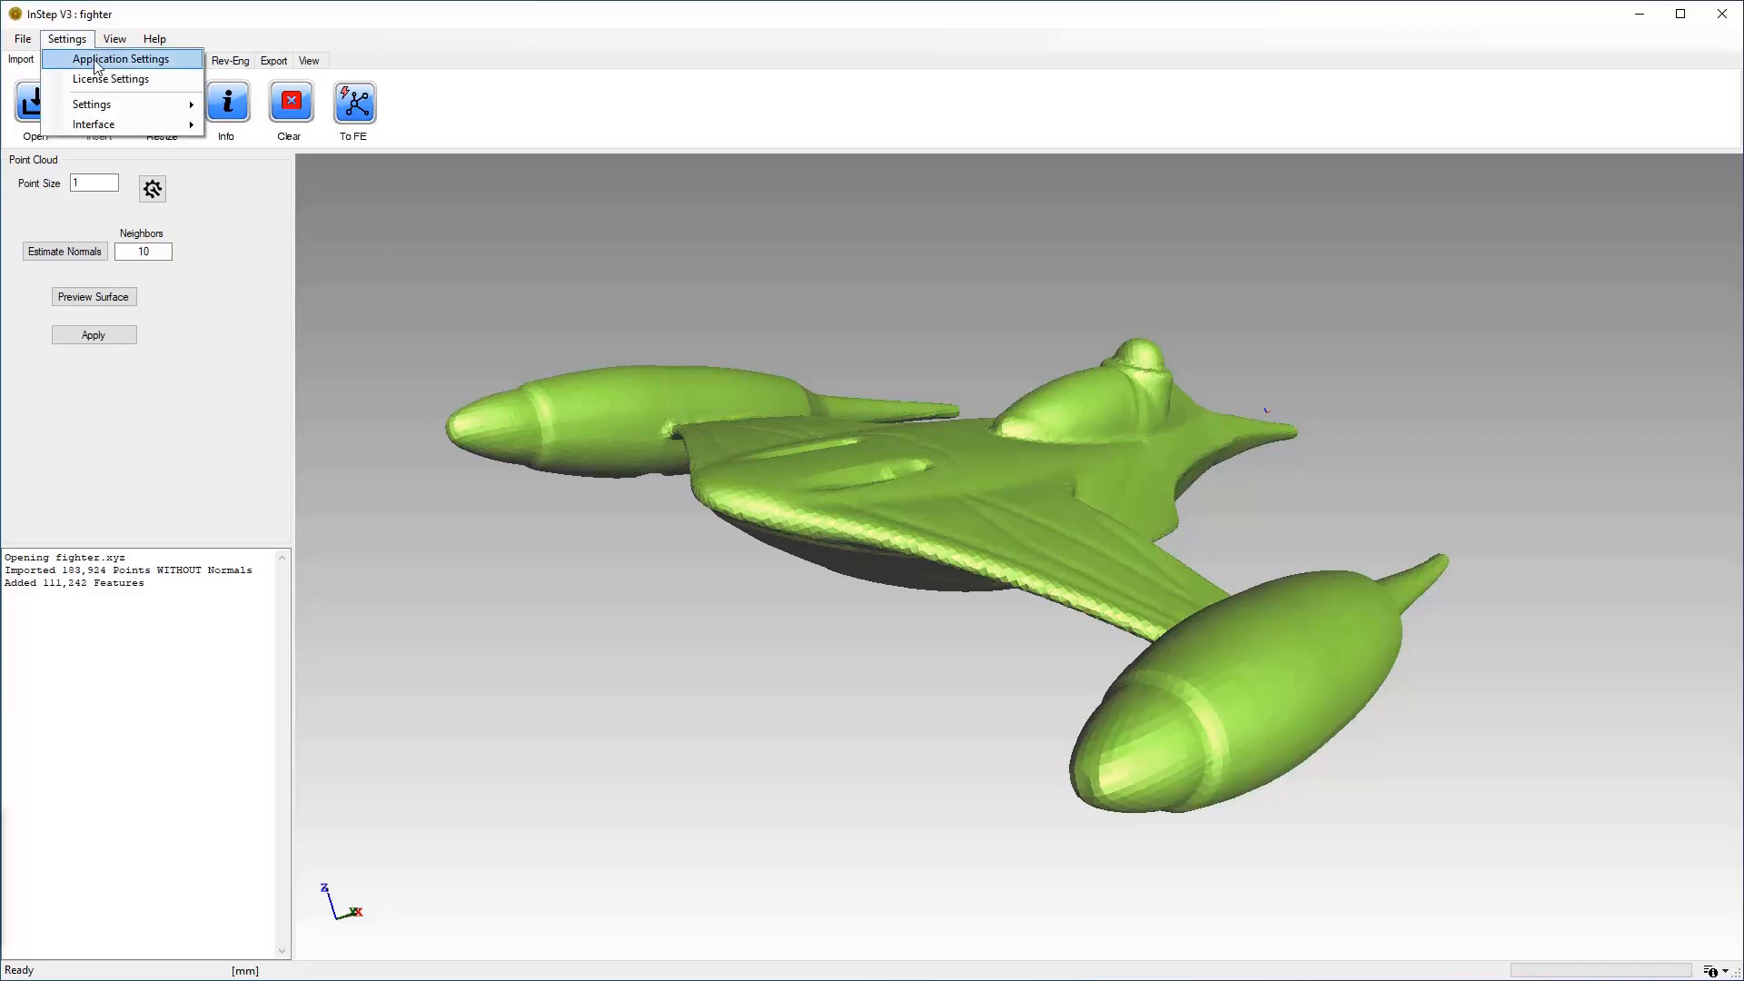
left_click(97, 61)
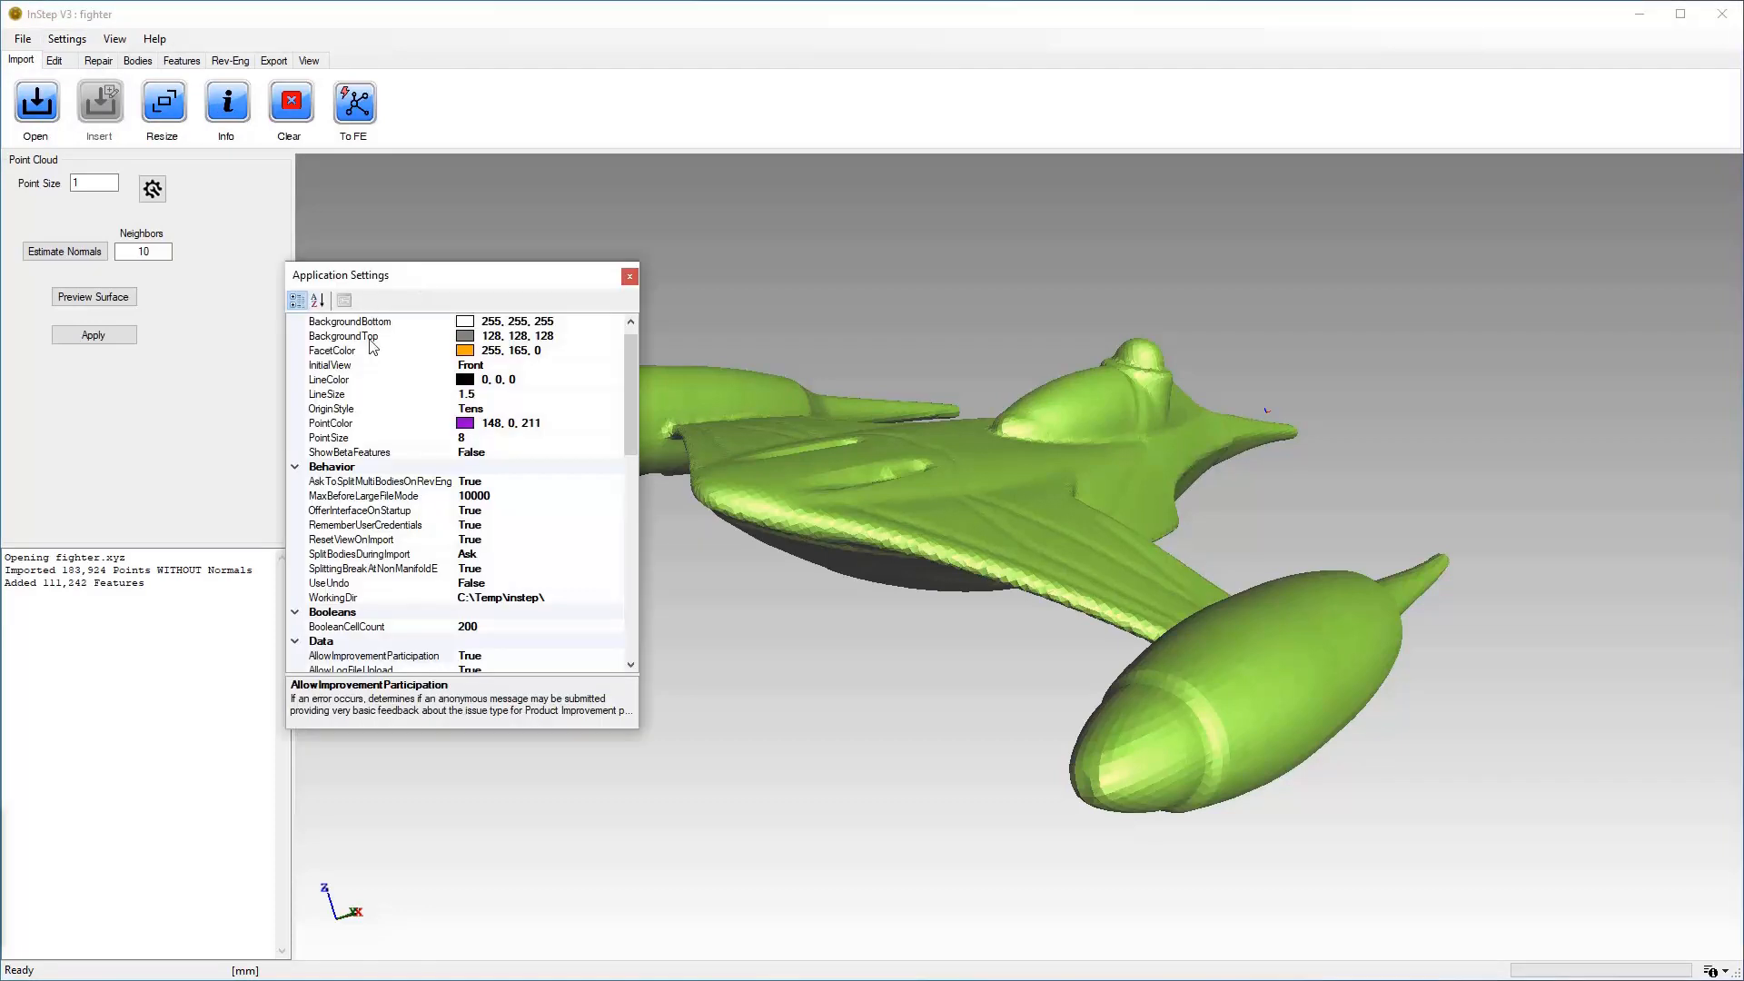
left_click(389, 599)
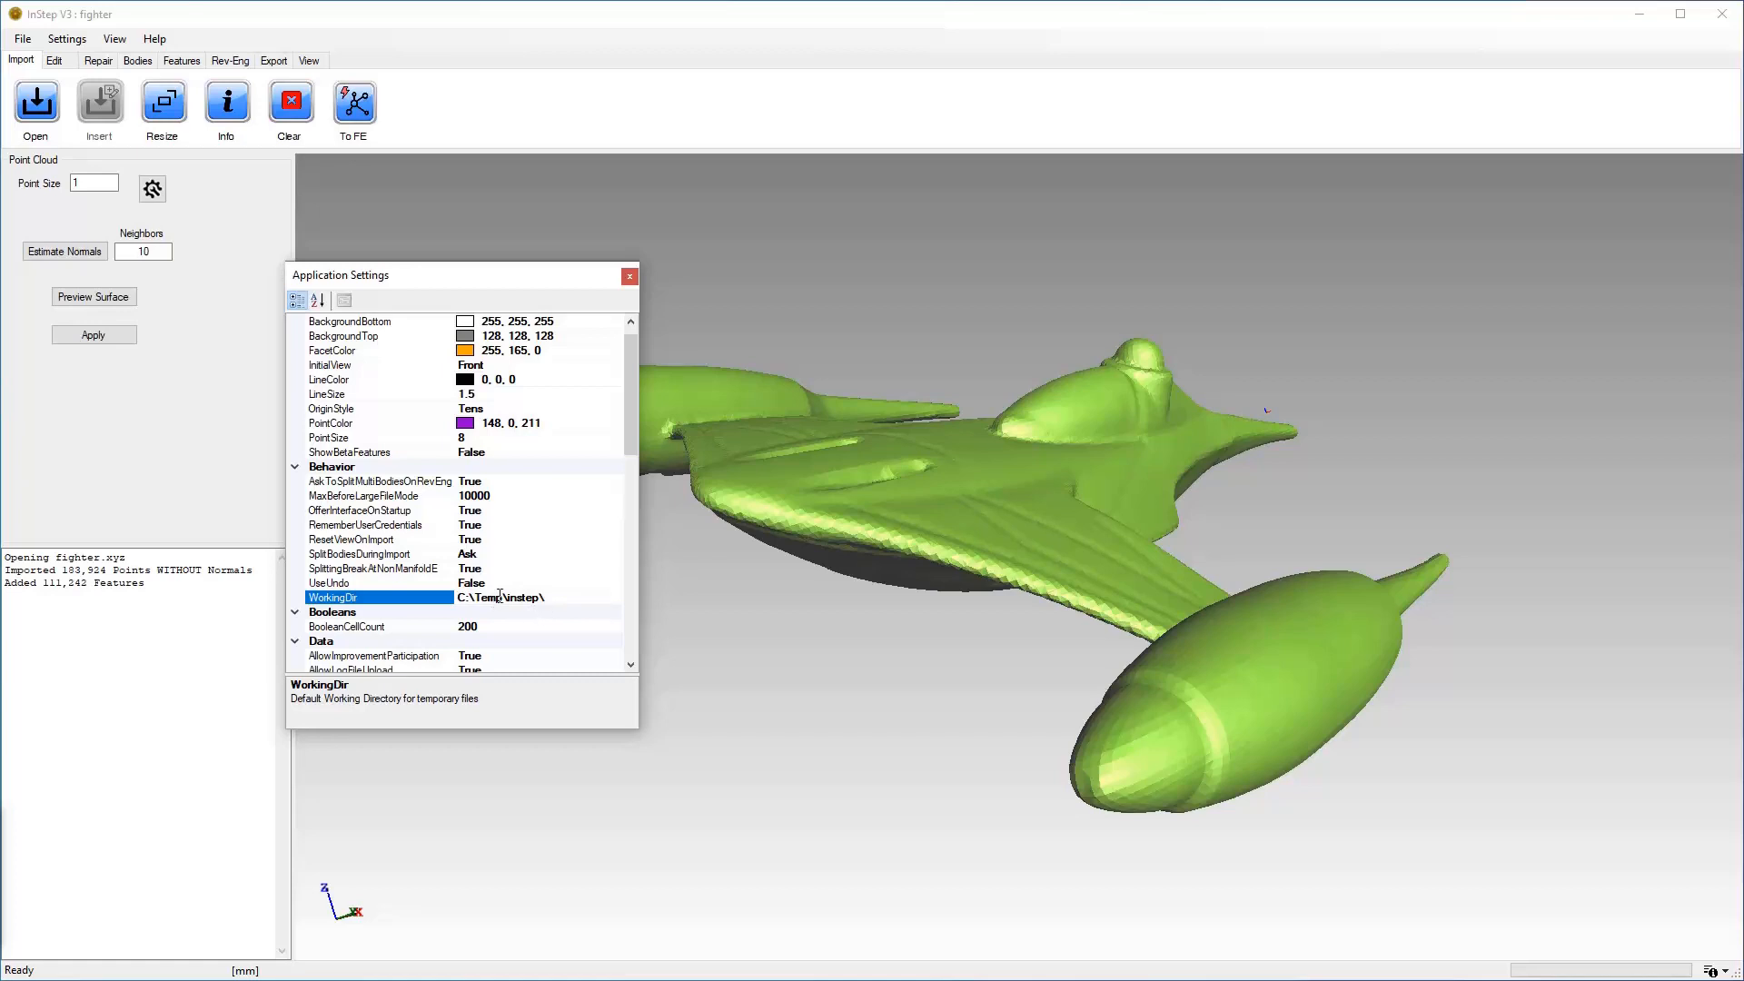
left_click_drag(554, 598, 448, 600)
left_click(629, 277)
Examine the generated fighter body's wing edges, fuselage slots and engine pods up close and as a whole.
middle_click_drag(872, 442, 880, 461)
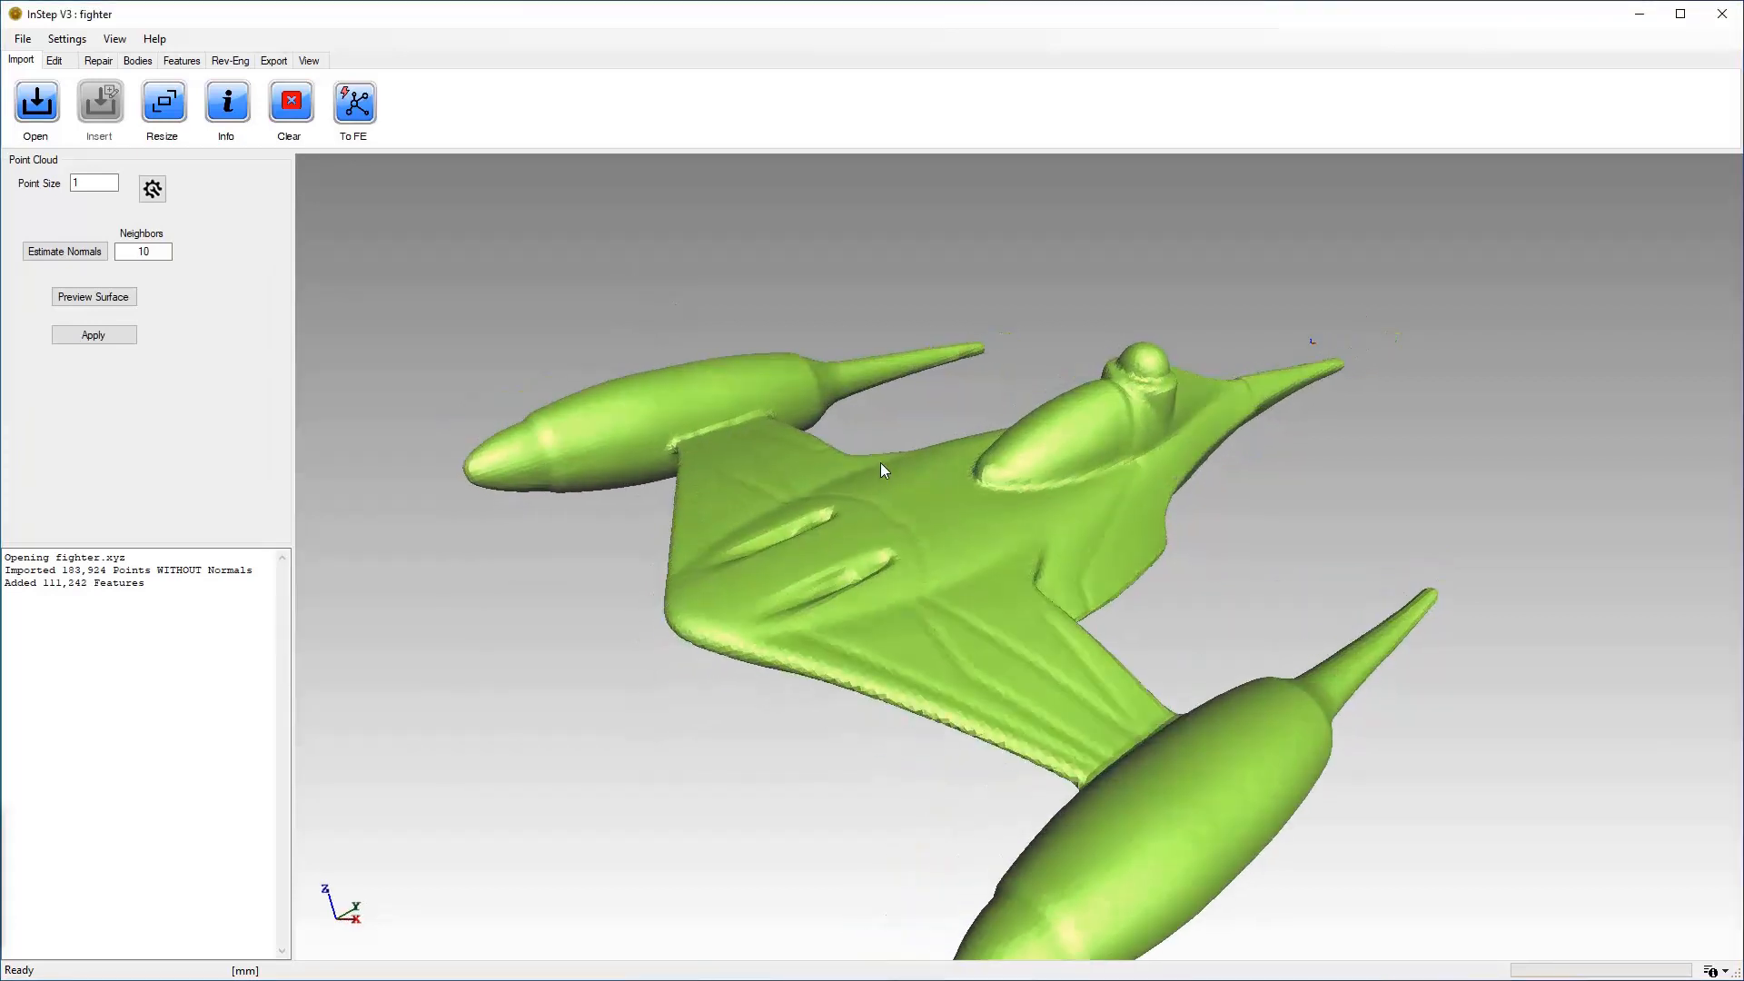
scroll(899, 559, "up", 2)
scroll(899, 566, "down", 2)
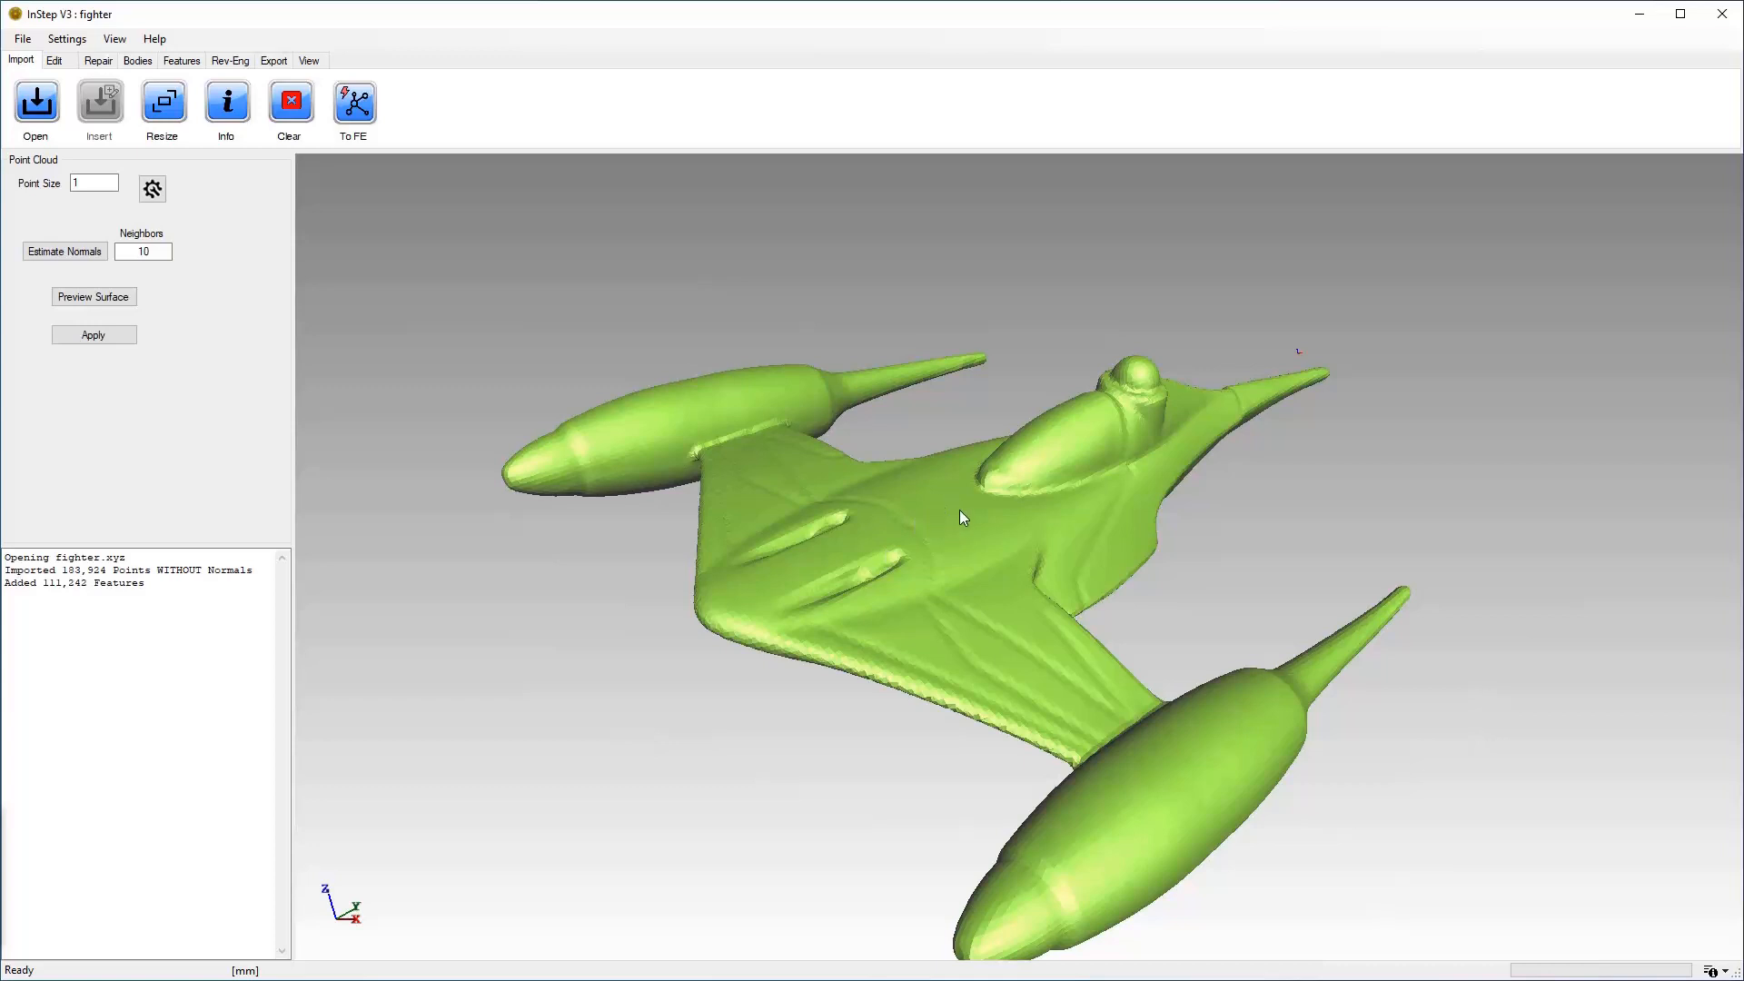
scroll(959, 509, "up", 3)
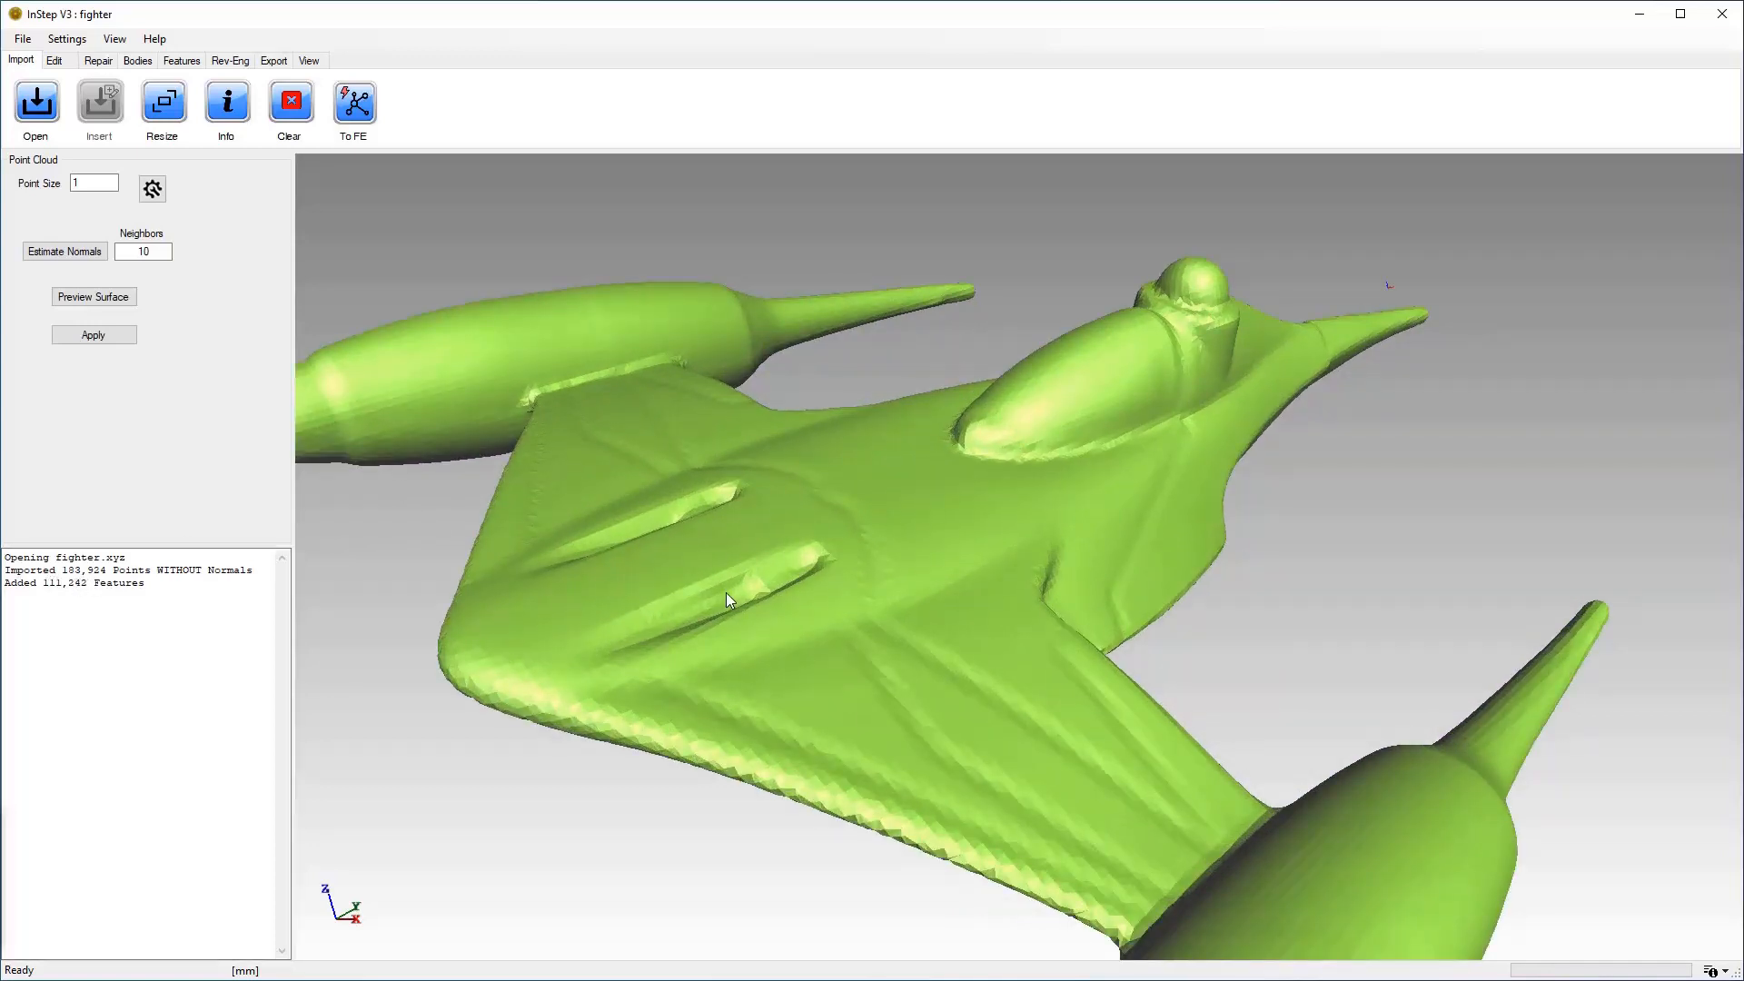
scroll(817, 576, "down", 2)
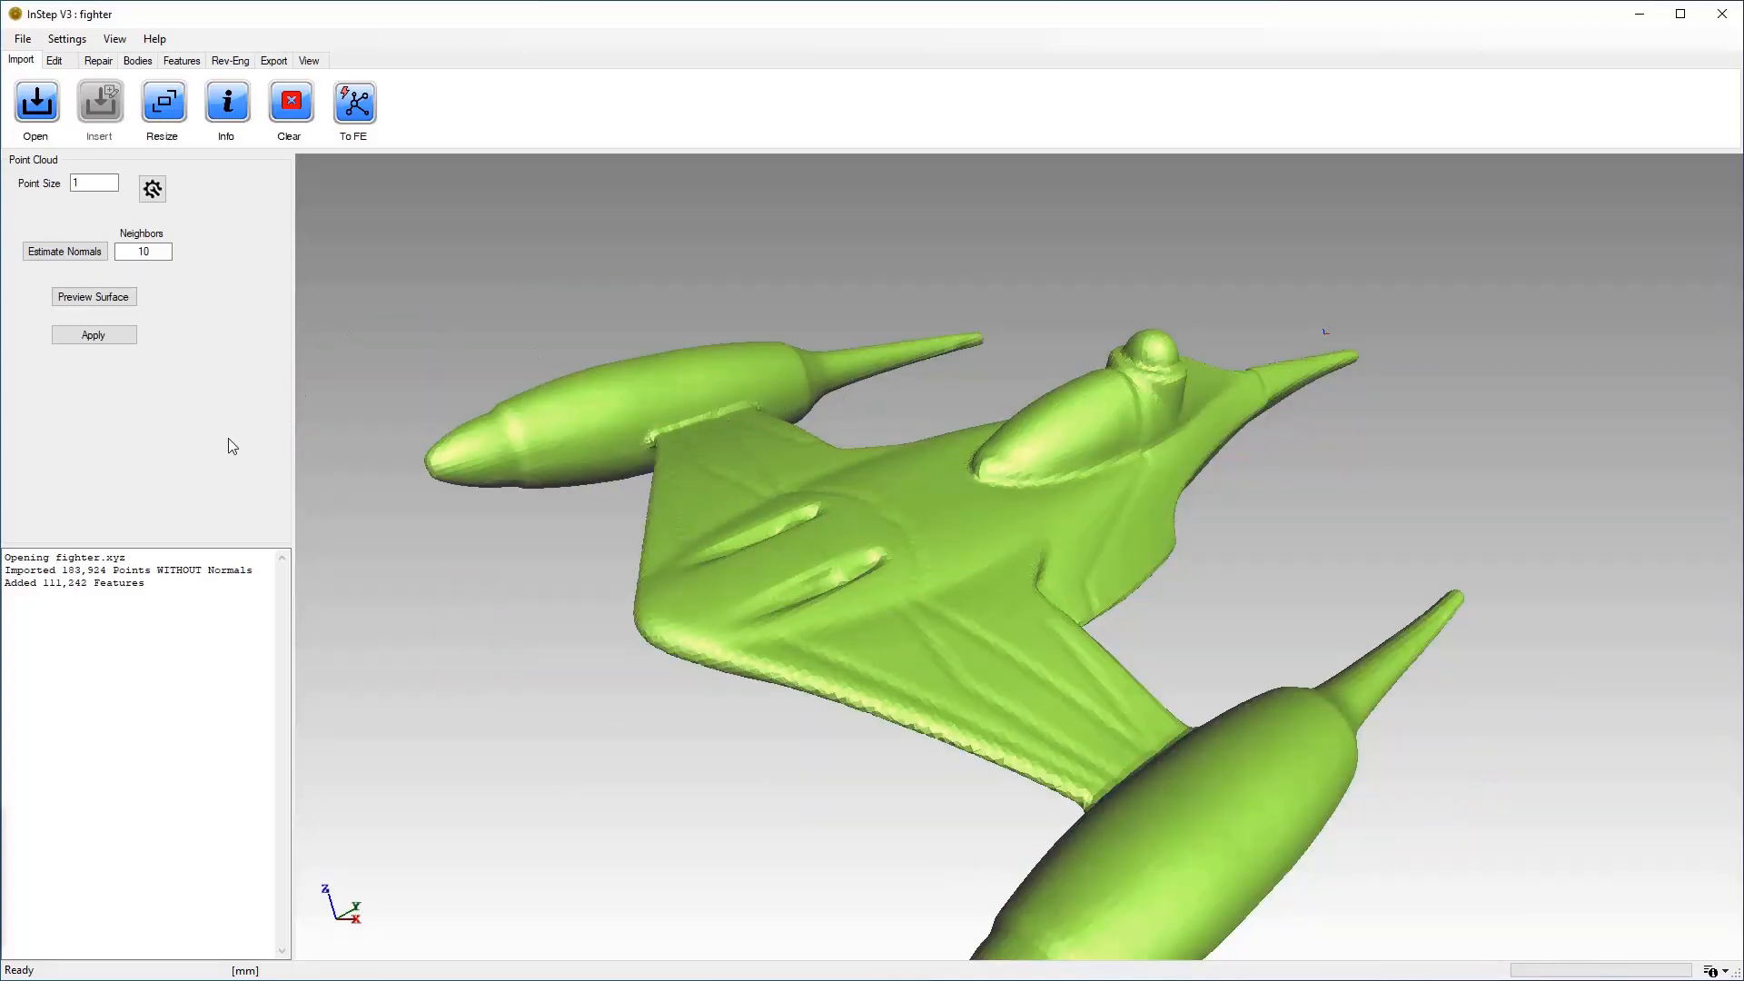
Simplify all bodies to an absolute target size of 10000, inspecting the preview before applying the reduction.
left_click(139, 61)
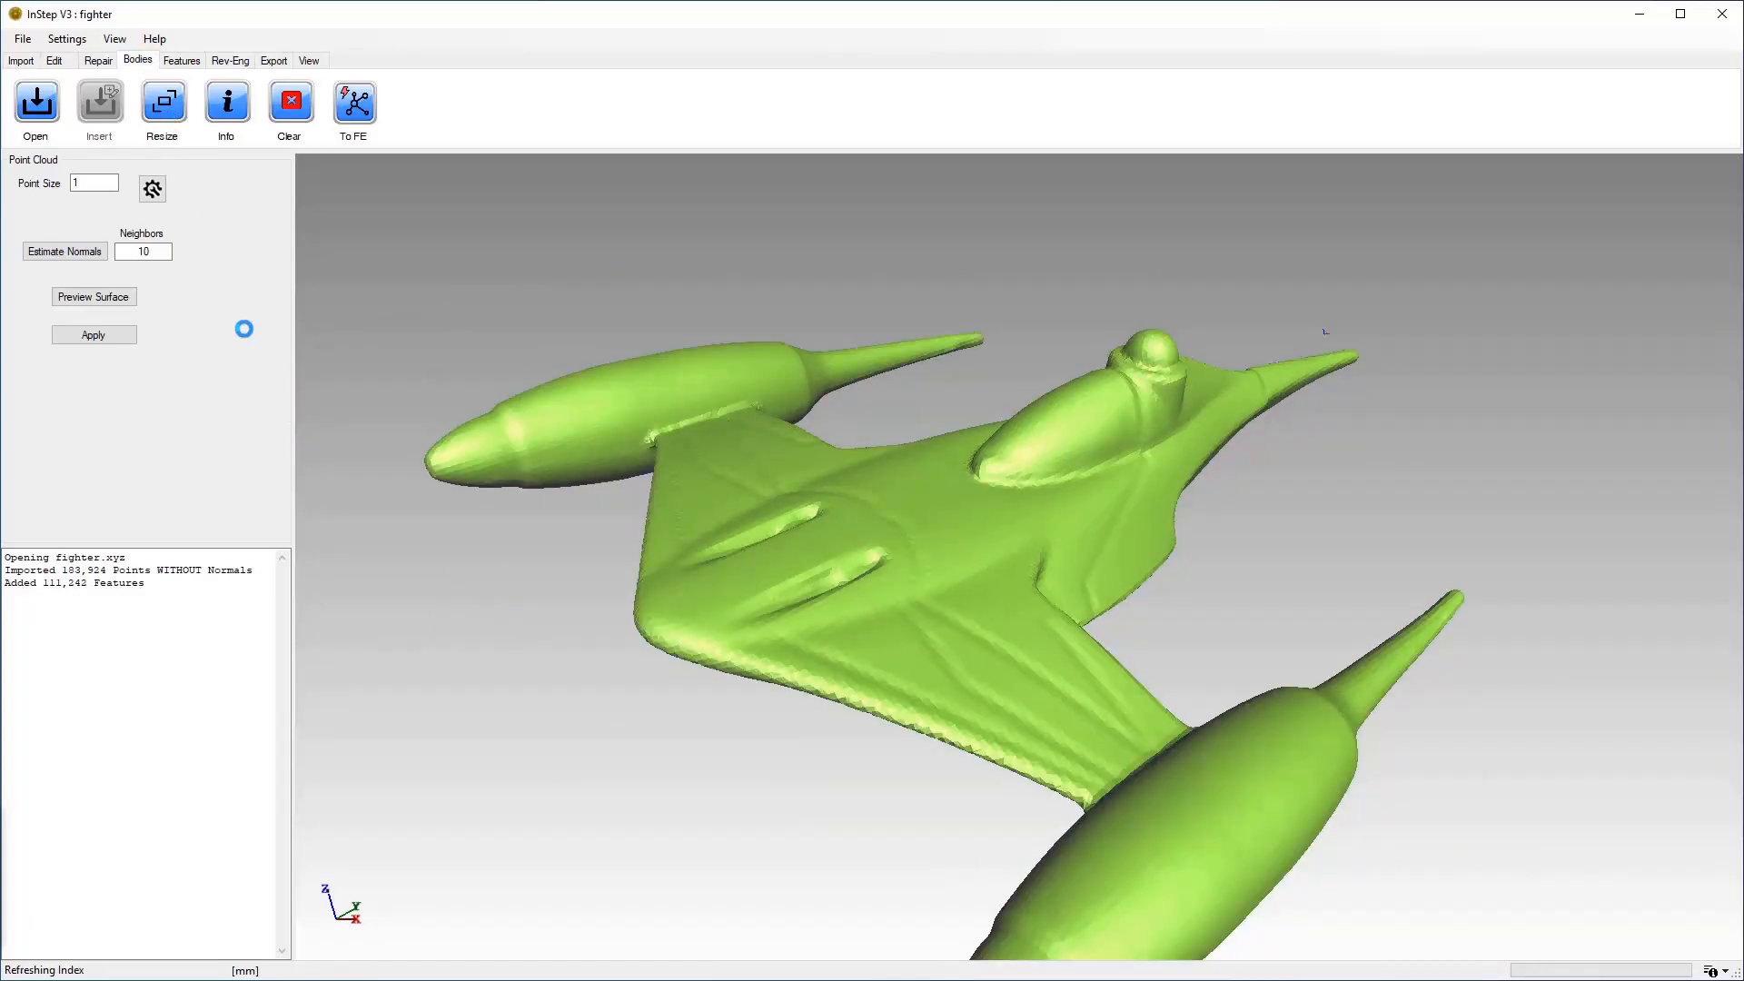
left_click(102, 107)
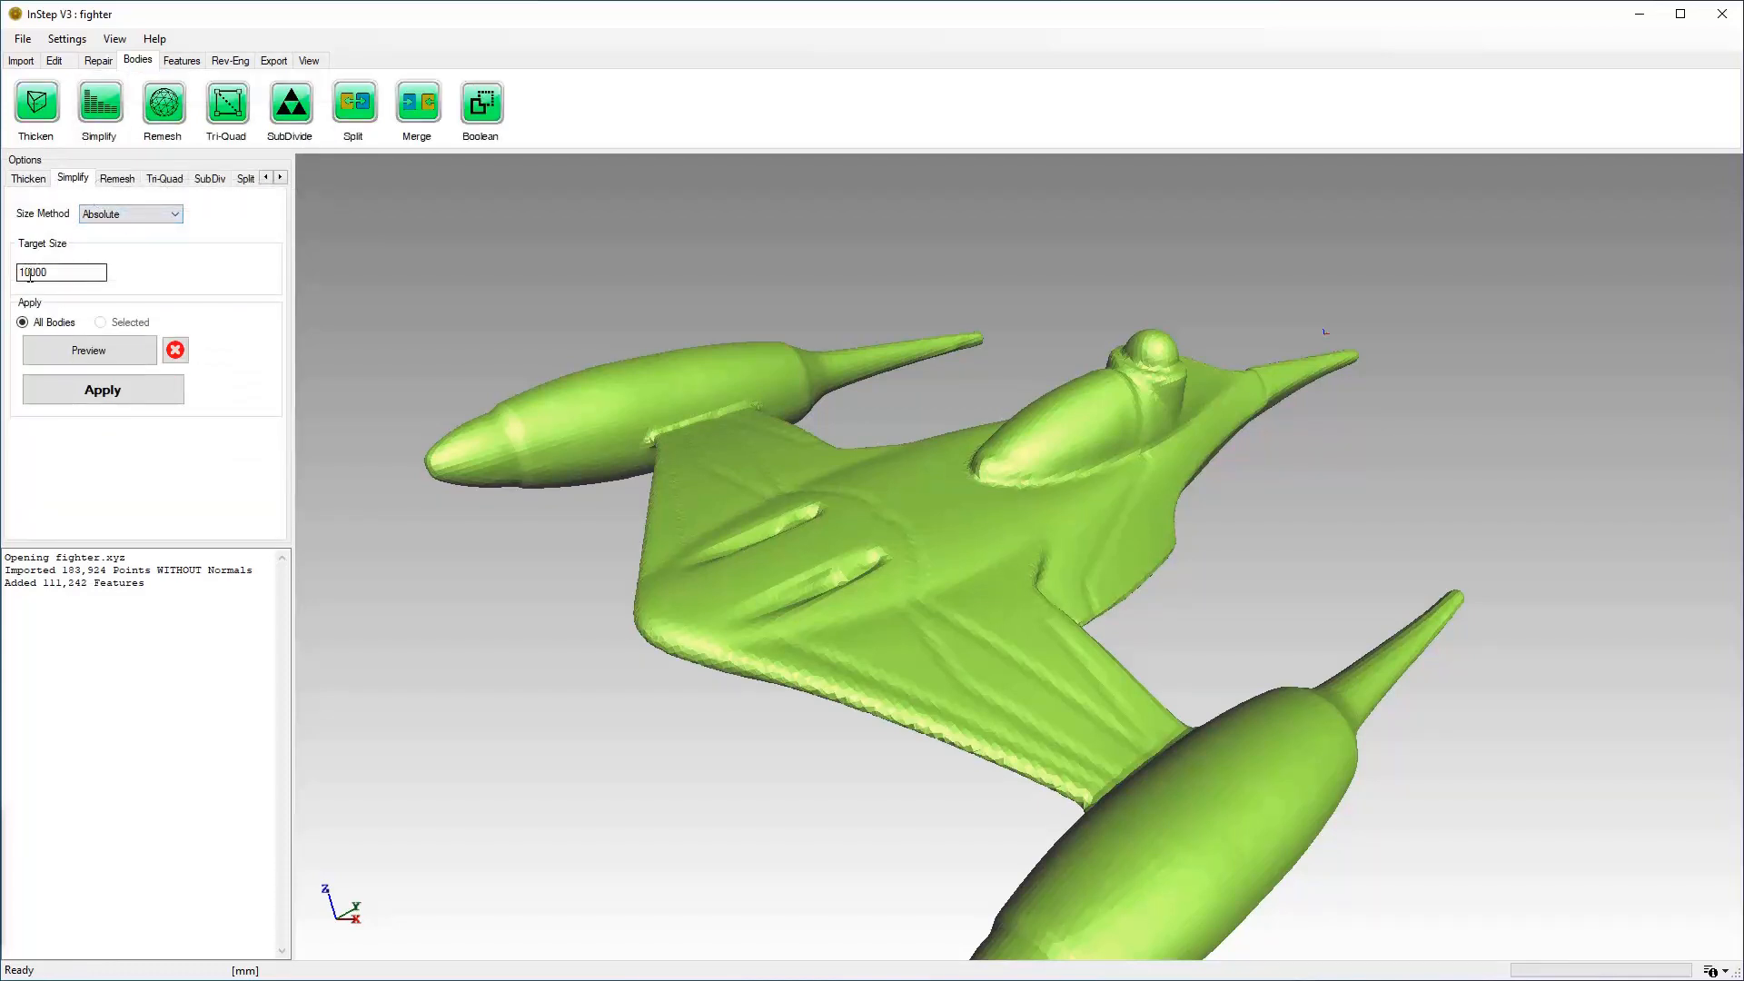
left_click(95, 352)
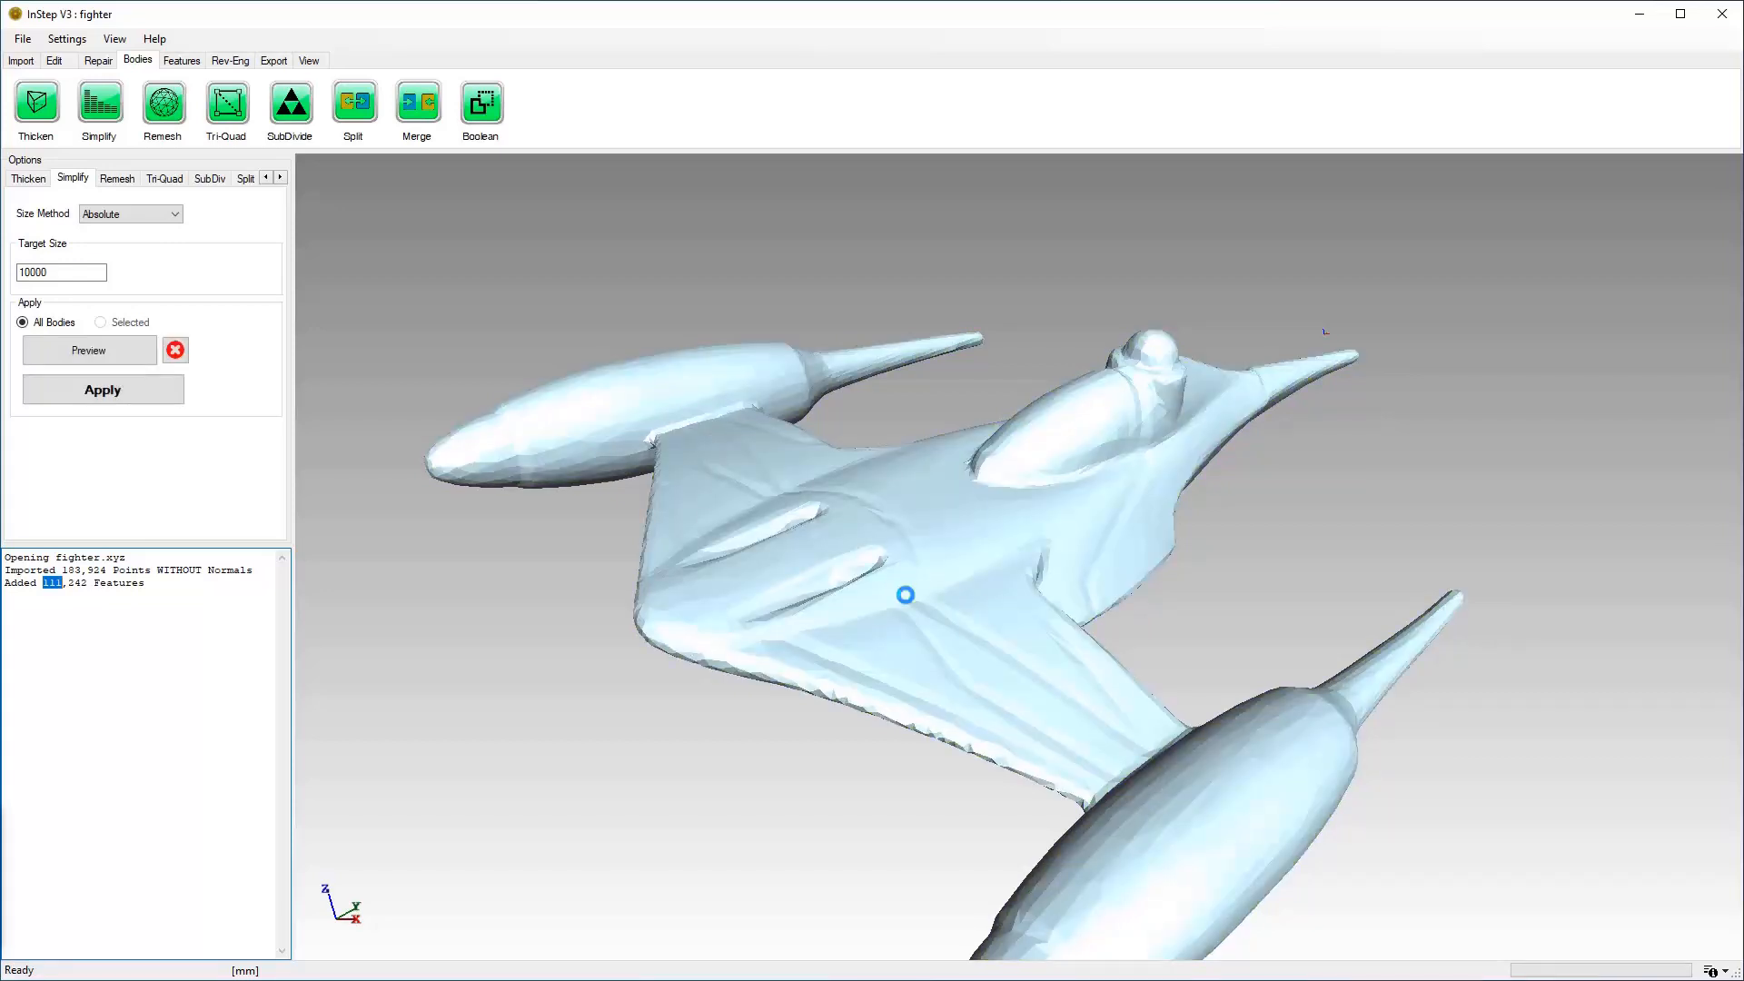
left_click_drag(863, 593, 893, 600)
mouse_move(873, 603)
left_mouse_down()
mouse_move(894, 619)
mouse_move(993, 592)
mouse_move(972, 558)
mouse_move(1026, 611)
left_mouse_up()
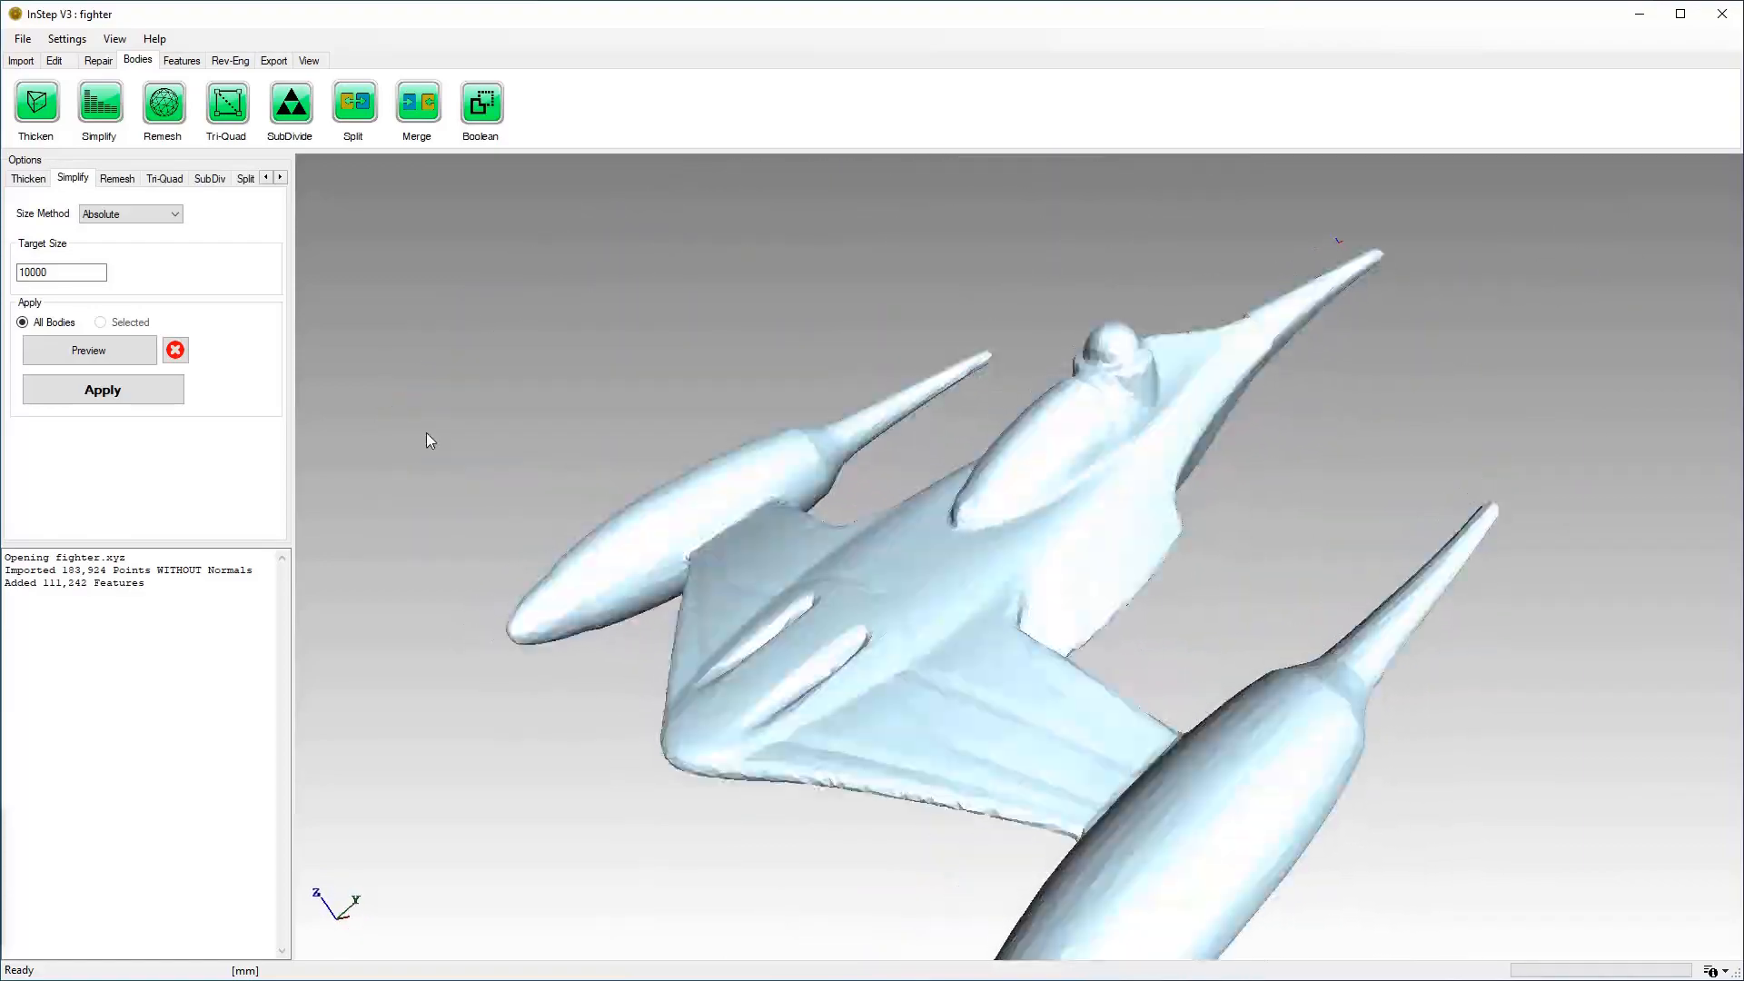
left_click(107, 391)
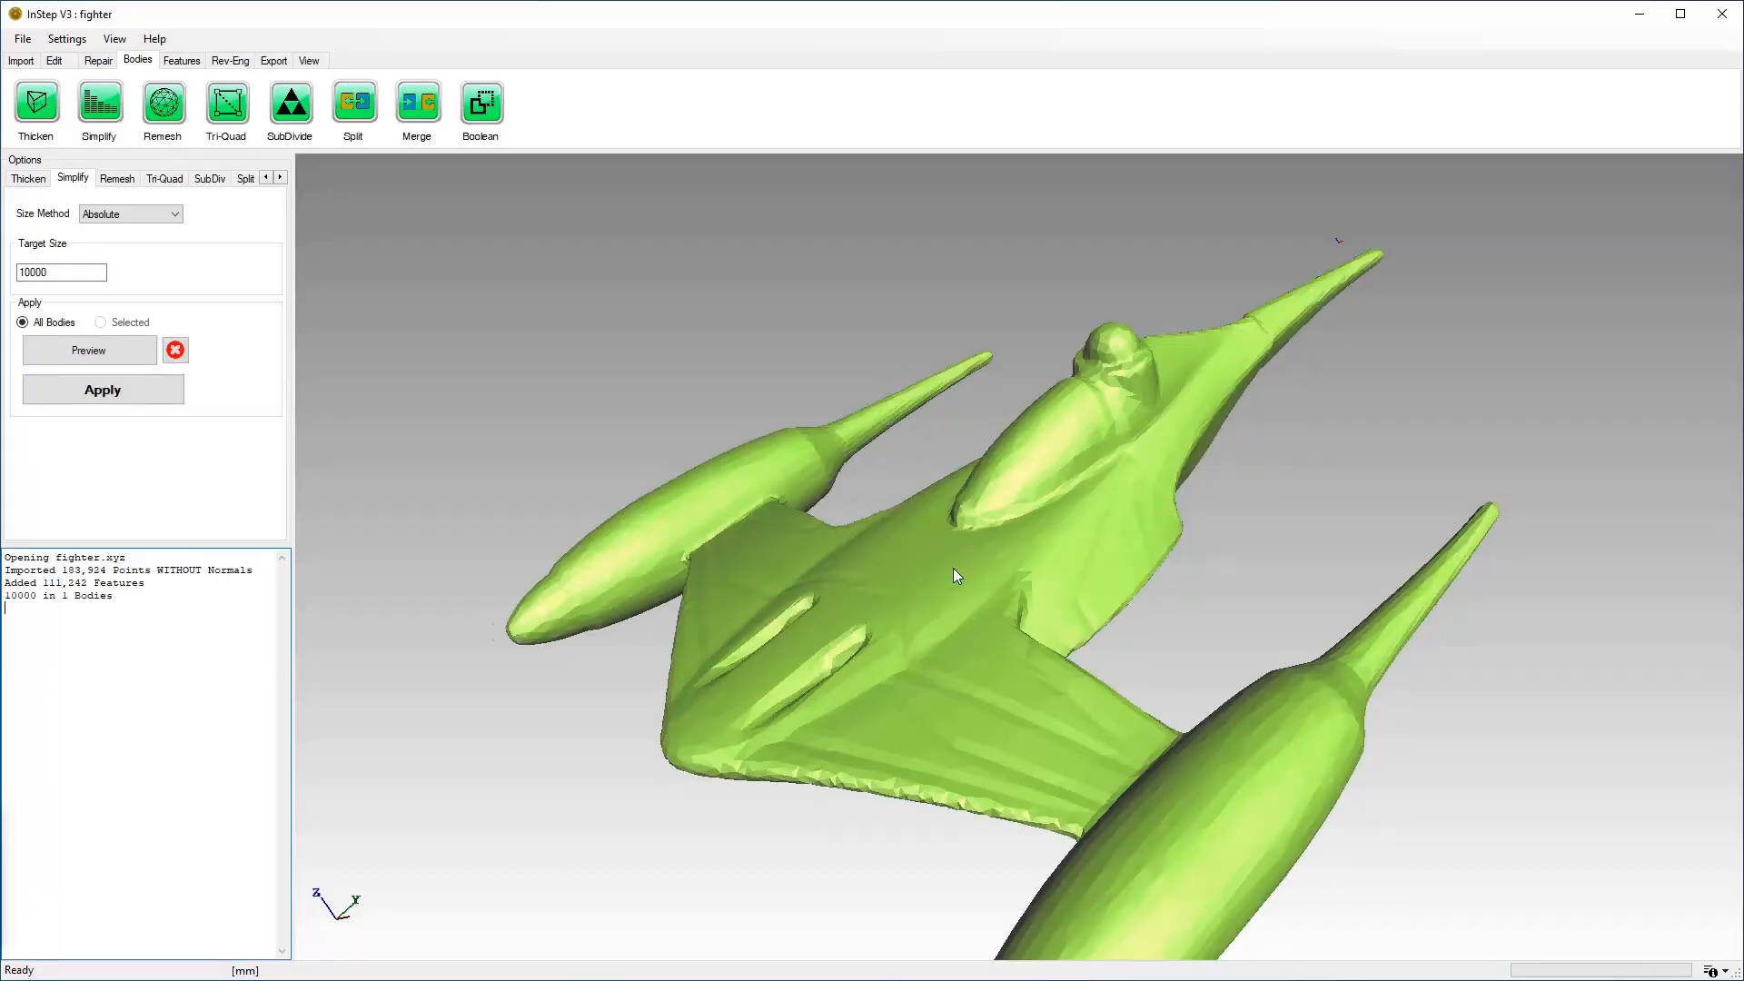
mouse_move(952, 568)
left_mouse_down()
mouse_move(1012, 574)
mouse_move(1012, 550)
mouse_move(968, 556)
mouse_move(983, 561)
left_mouse_up()
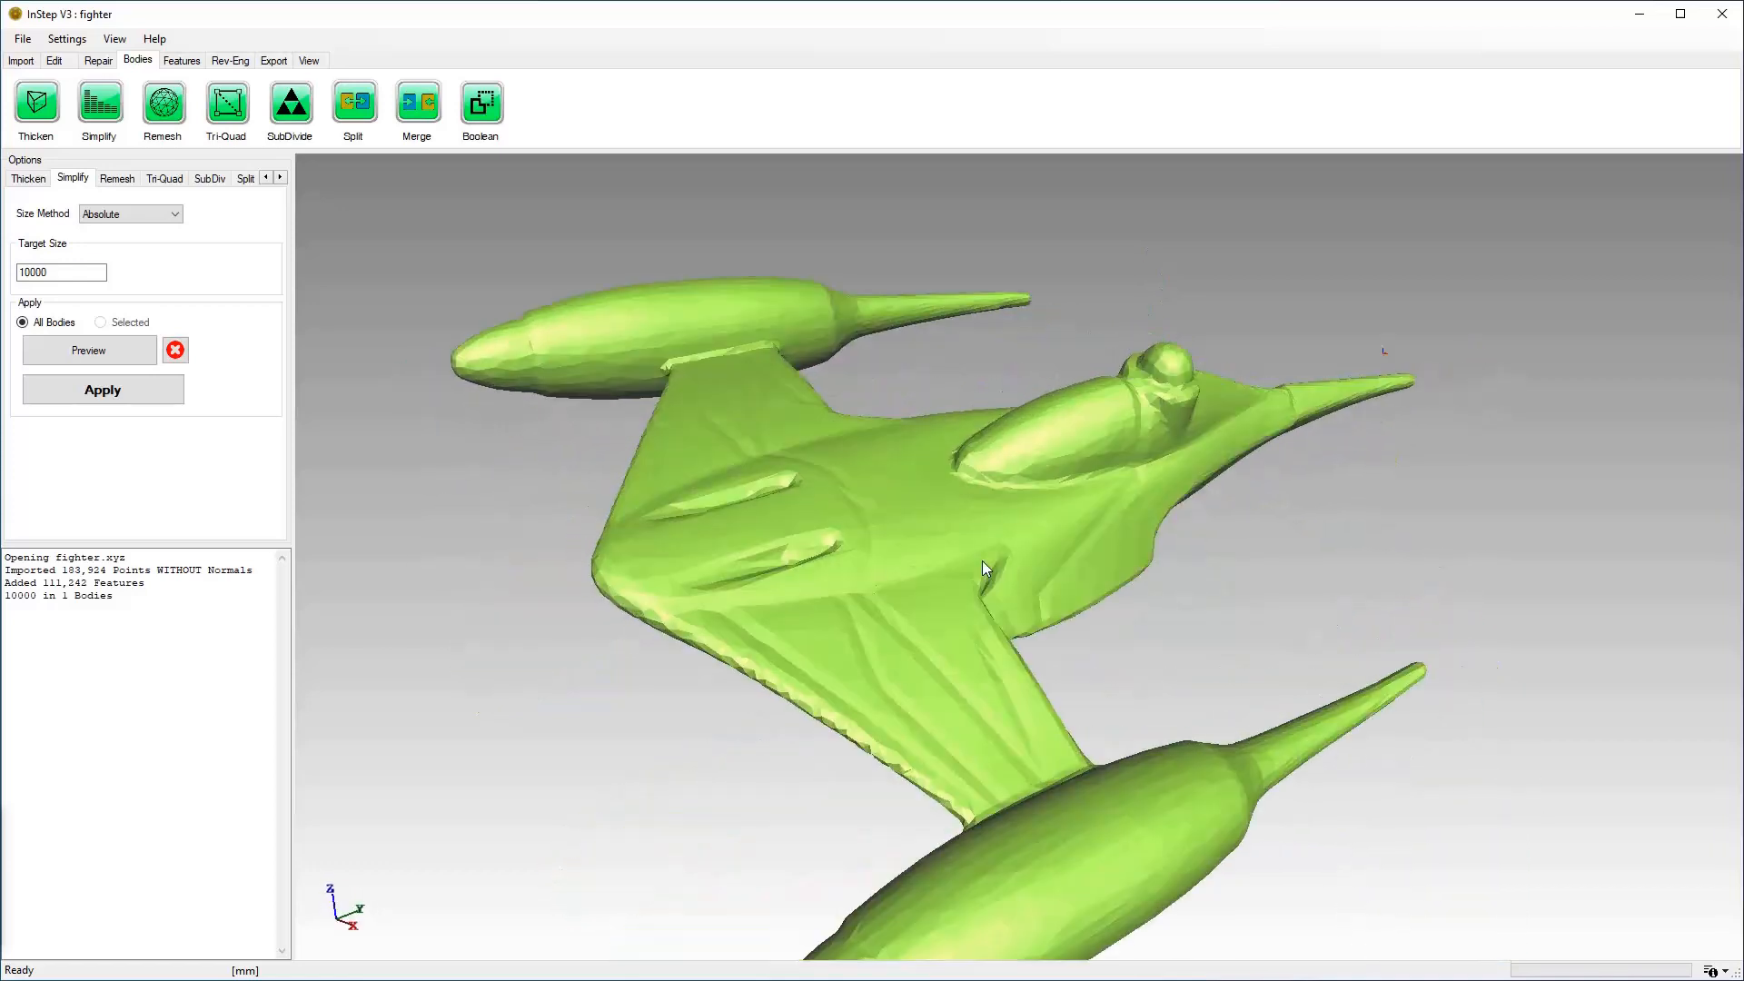